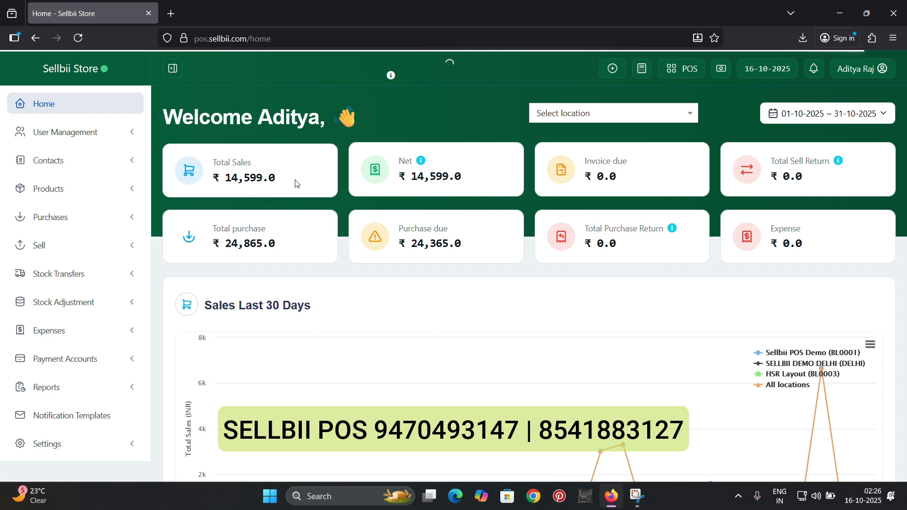
Show only the HSR Layout (BL0003) series in the Sales Last 30 Days chart
{"action": "mouse_move", "coordinate": [420, 163]}
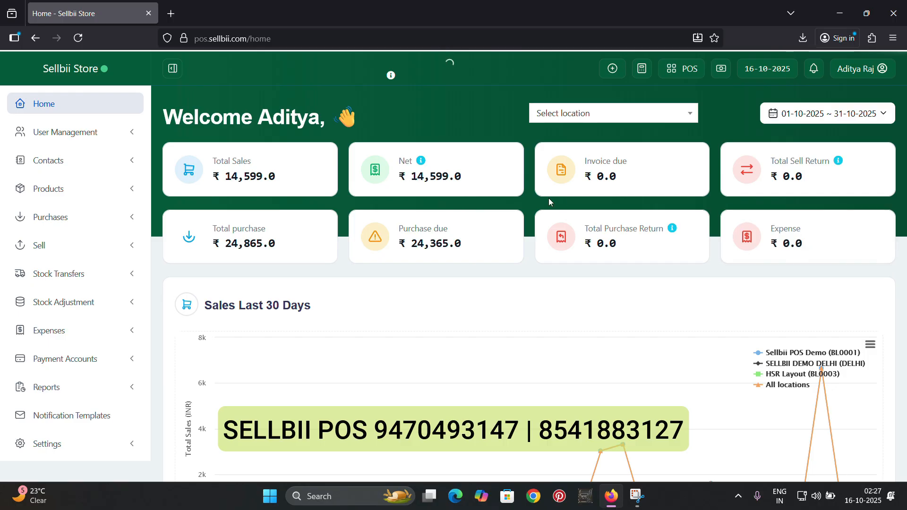
{"action": "scroll", "coordinate": [548, 201], "scroll_direction": "down", "scroll_amount": 3}
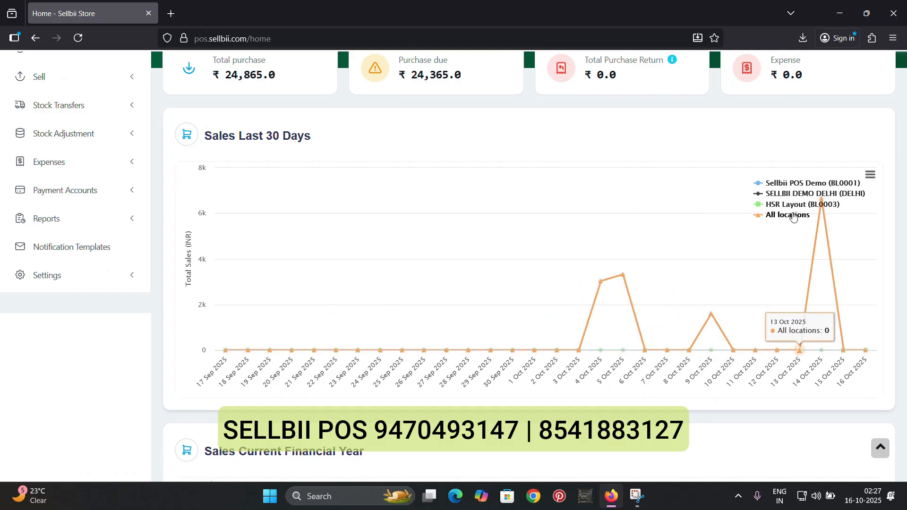
{"action": "scroll", "coordinate": [793, 218], "scroll_direction": "up", "scroll_amount": 4}
{"action": "scroll", "coordinate": [789, 231], "scroll_direction": "down", "scroll_amount": 3}
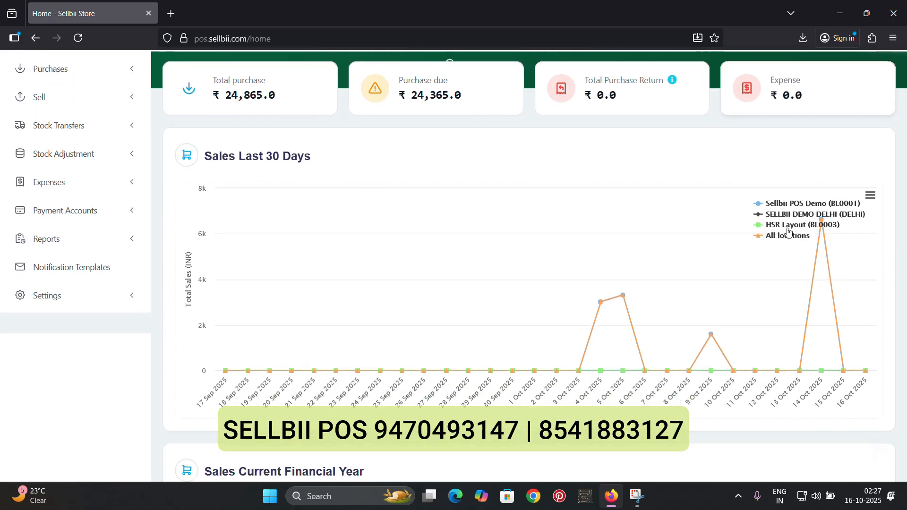
{"action": "left_click", "coordinate": [785, 226]}
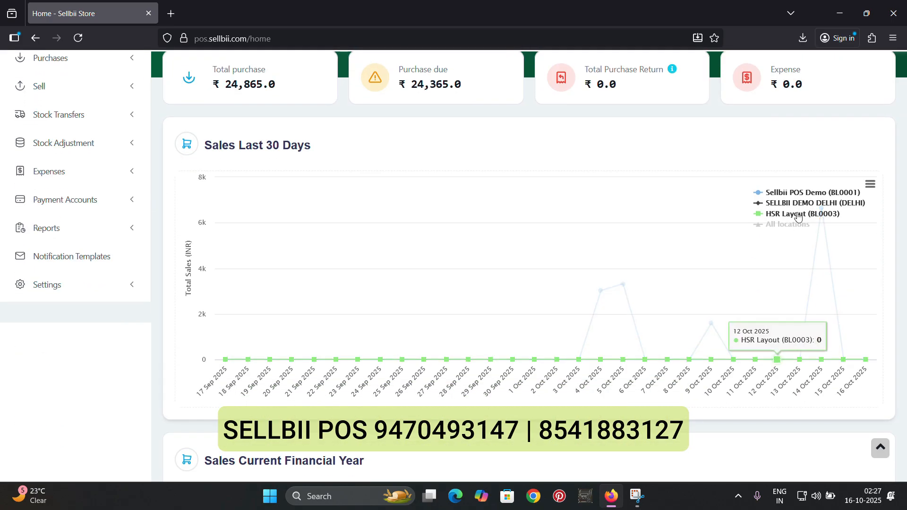
{"action": "left_click", "coordinate": [811, 204]}
{"action": "left_click", "coordinate": [807, 192]}
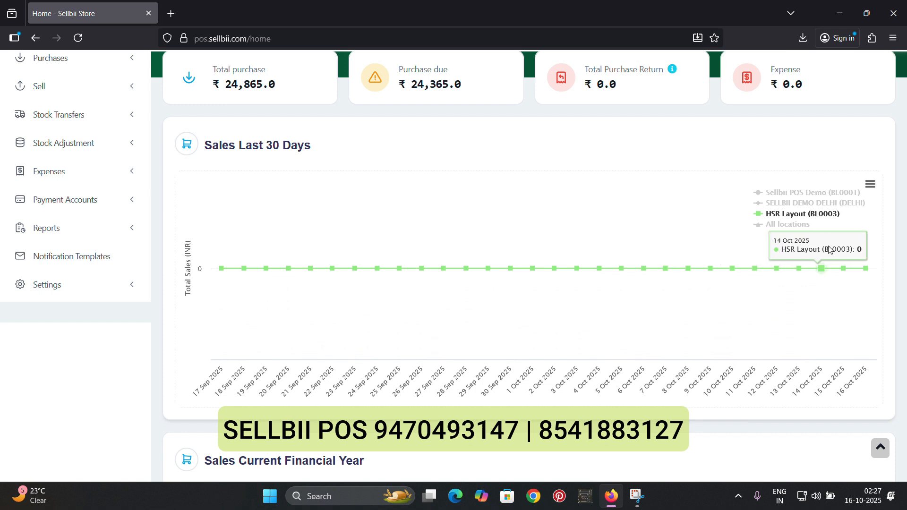
Switch the Sales Last 30 Days chart to SELLBII DEMO DELHI alone, and finally to Sellbii POS Demo (BL0001) alone
{"action": "left_click", "coordinate": [785, 218]}
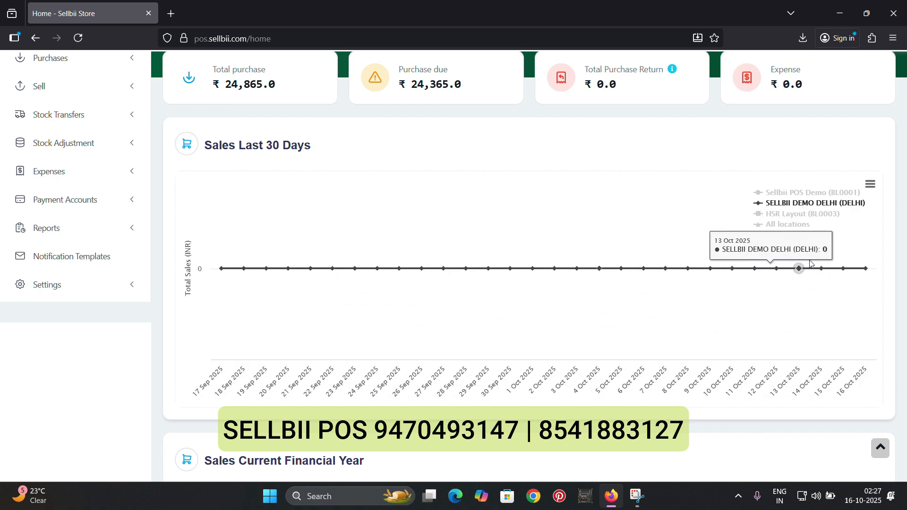
{"action": "left_click", "coordinate": [764, 193]}
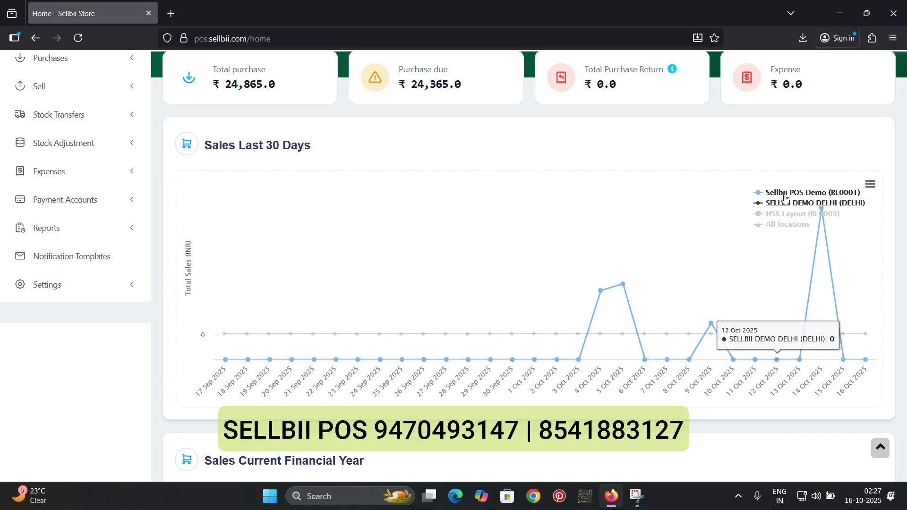
{"action": "left_click", "coordinate": [790, 204]}
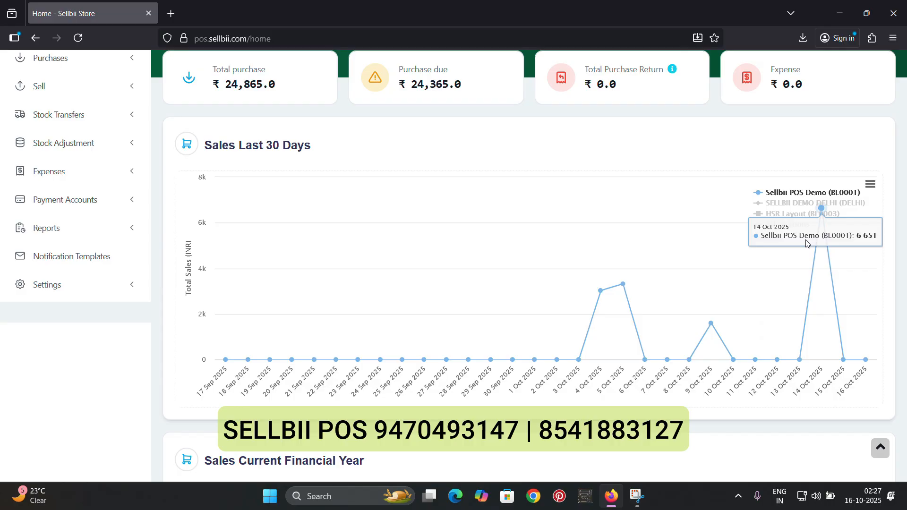
Review the Sales Current Financial Year chart and the Sales Payment Due and Purchase Payment Due tables on the dashboard
{"action": "scroll", "coordinate": [537, 267], "scroll_direction": "down", "scroll_amount": 10}
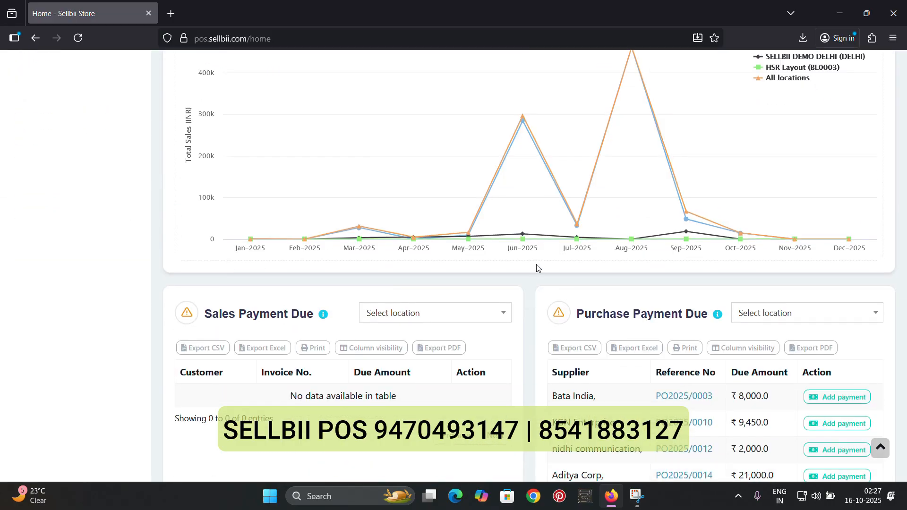
{"action": "scroll", "coordinate": [536, 265], "scroll_direction": "up", "scroll_amount": 3}
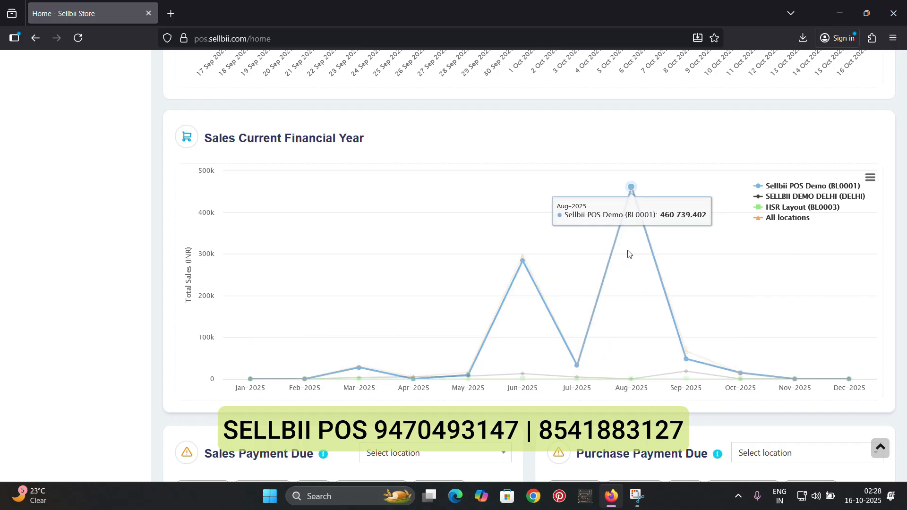
{"action": "scroll", "coordinate": [431, 258], "scroll_direction": "down", "scroll_amount": 5}
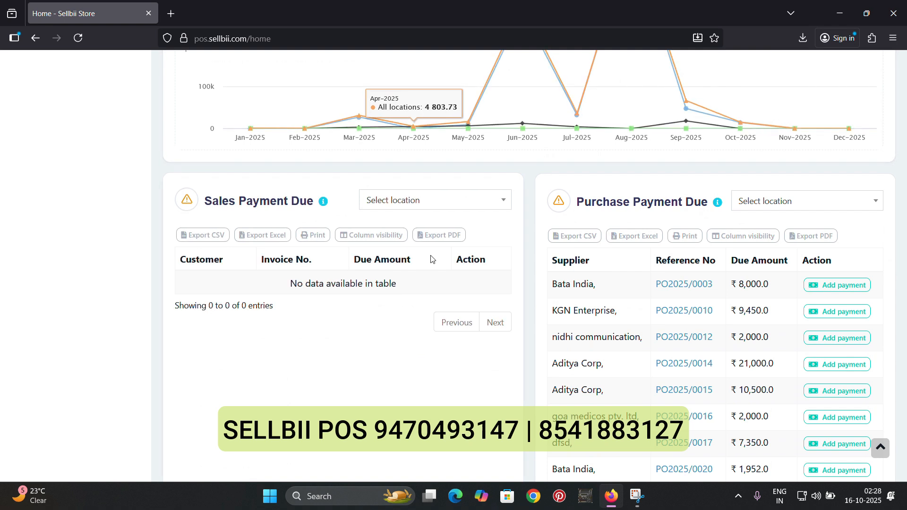
{"action": "scroll", "coordinate": [292, 330], "scroll_direction": "down", "scroll_amount": 2}
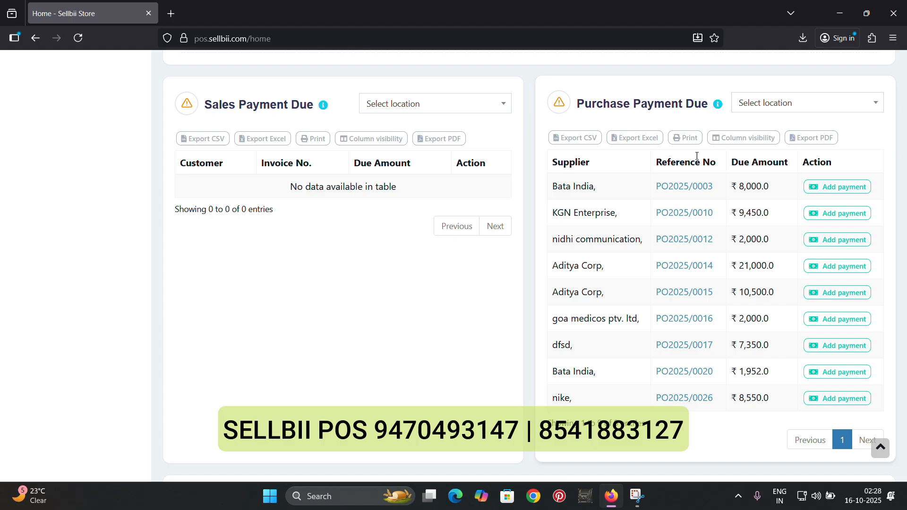
{"action": "triple_click", "coordinate": [739, 171]}
{"action": "left_click", "coordinate": [753, 174]}
Look through the Product Stock Alert table for the listed products, their locations and current stock
{"action": "scroll", "coordinate": [529, 261], "scroll_direction": "down", "scroll_amount": 5}
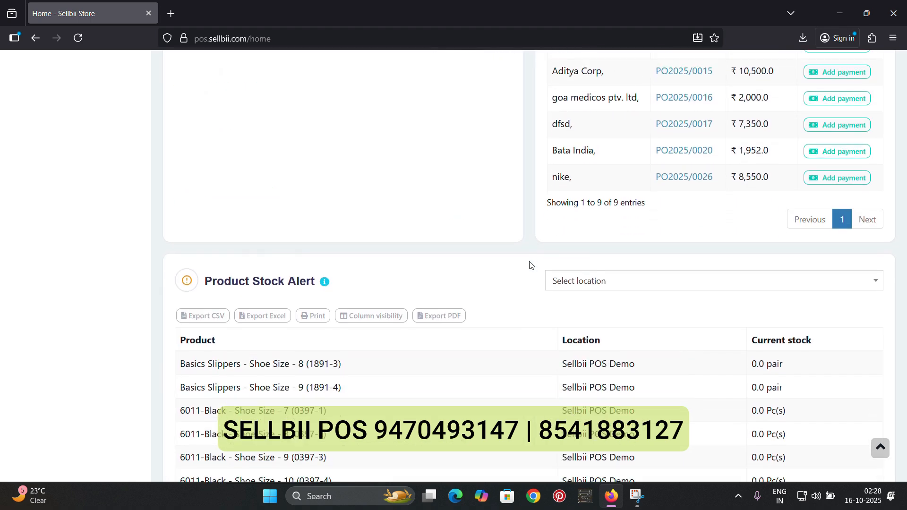
{"action": "scroll", "coordinate": [530, 262], "scroll_direction": "down", "scroll_amount": 4}
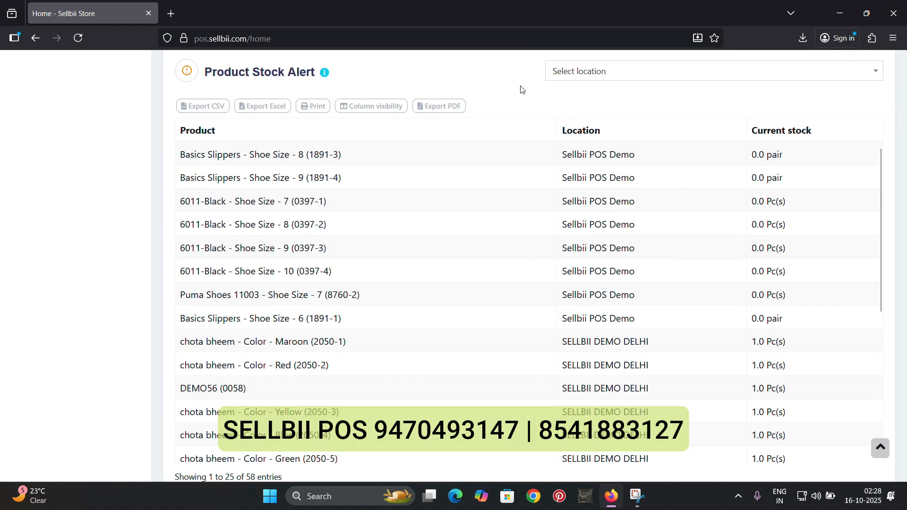
{"action": "scroll", "coordinate": [520, 86], "scroll_direction": "up", "scroll_amount": 1}
{"action": "scroll", "coordinate": [522, 89], "scroll_direction": "down", "scroll_amount": 1}
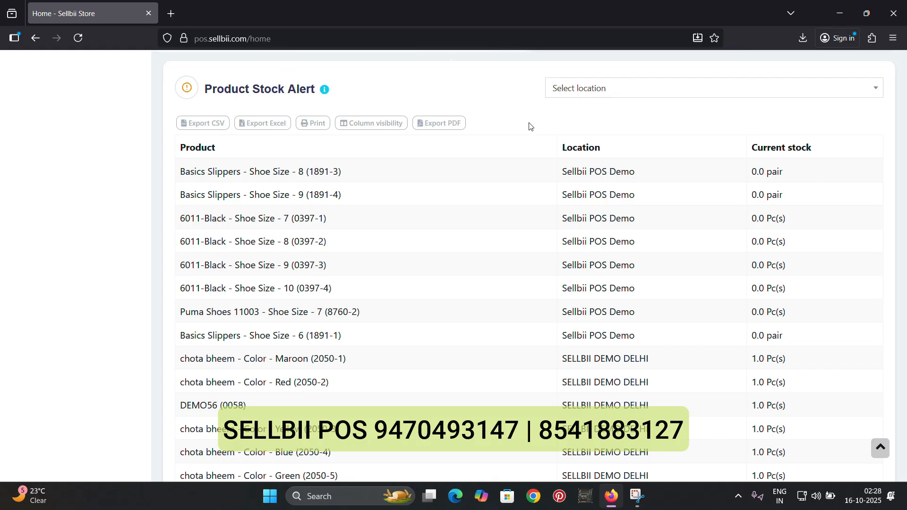
{"action": "scroll", "coordinate": [547, 259], "scroll_direction": "down", "scroll_amount": 2}
{"action": "scroll", "coordinate": [547, 259], "scroll_direction": "down", "scroll_amount": 10}
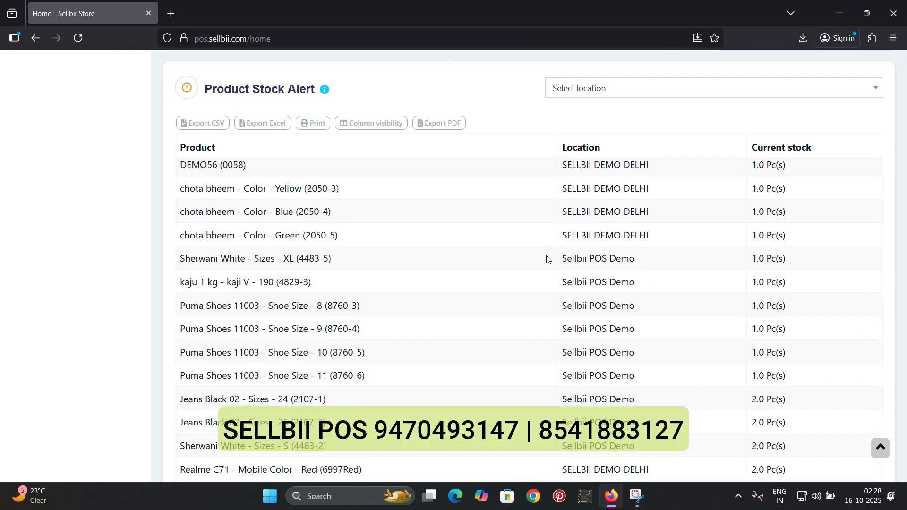
{"action": "scroll", "coordinate": [547, 260], "scroll_direction": "up", "scroll_amount": 8}
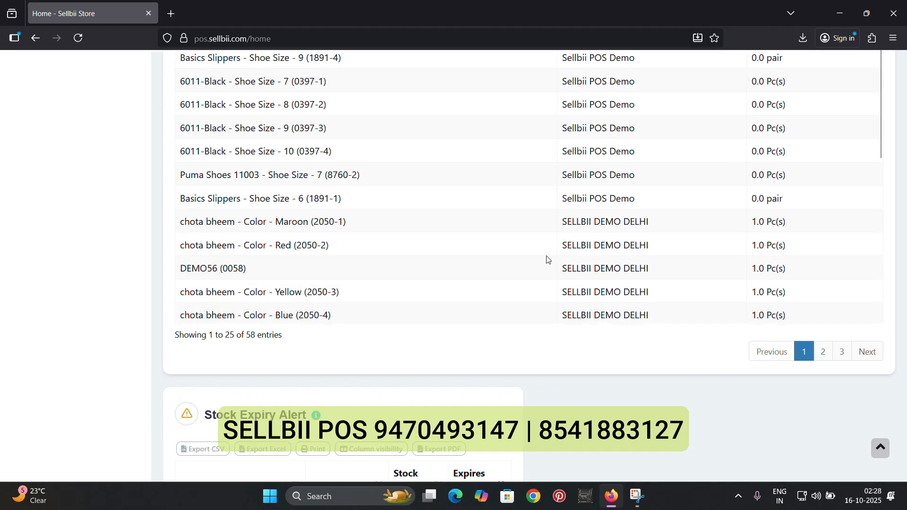
{"action": "scroll", "coordinate": [547, 259], "scroll_direction": "up", "scroll_amount": 2}
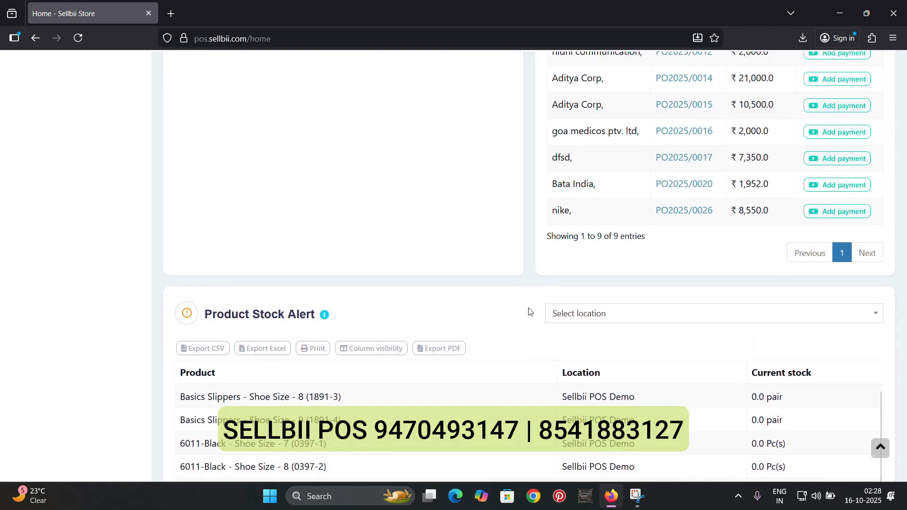
{"action": "scroll", "coordinate": [529, 312], "scroll_direction": "down", "scroll_amount": 5}
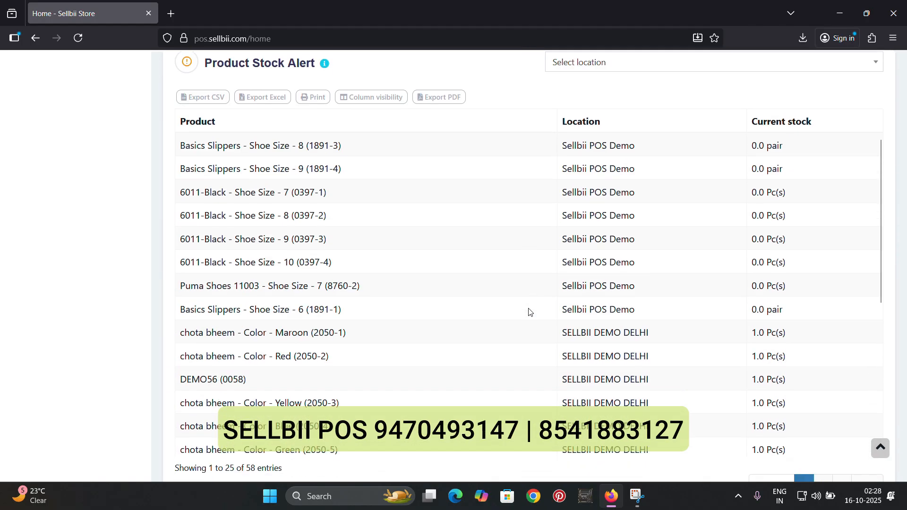
{"action": "scroll", "coordinate": [523, 72], "scroll_direction": "down", "scroll_amount": 1}
Examine the Stock Expiry Alert, Purchase Order and Pending Shipments tables on the dashboard
{"action": "scroll", "coordinate": [529, 104], "scroll_direction": "down", "scroll_amount": 8}
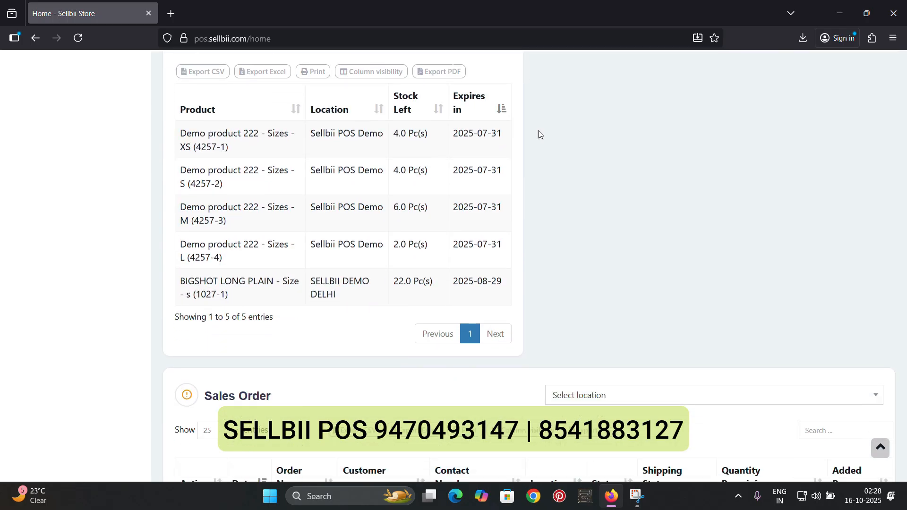
{"action": "scroll", "coordinate": [567, 212], "scroll_direction": "up", "scroll_amount": 3}
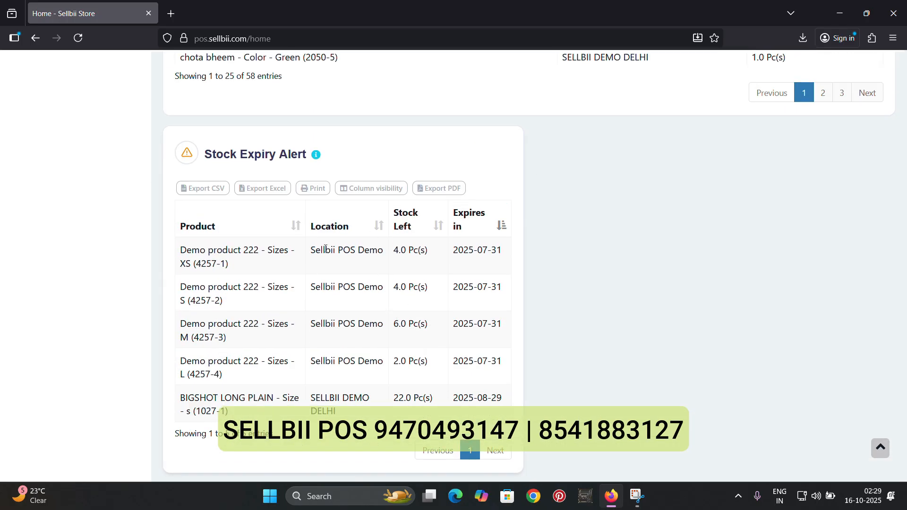
{"action": "scroll", "coordinate": [571, 318], "scroll_direction": "down", "scroll_amount": 12}
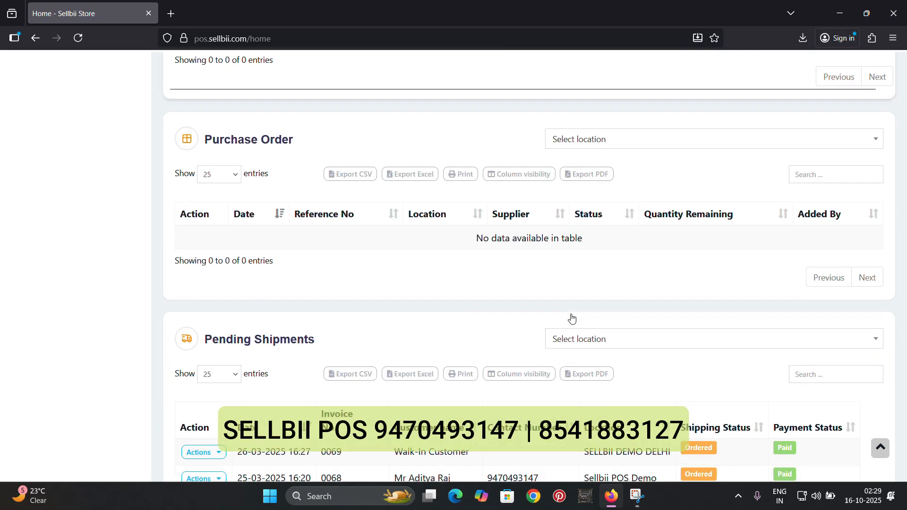
{"action": "scroll", "coordinate": [571, 318], "scroll_direction": "up", "scroll_amount": 3}
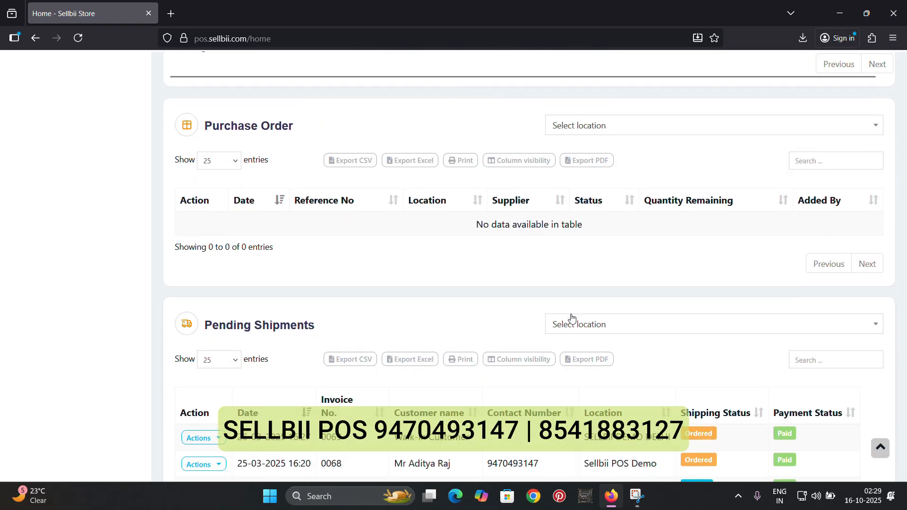
{"action": "scroll", "coordinate": [572, 318], "scroll_direction": "down", "scroll_amount": 3}
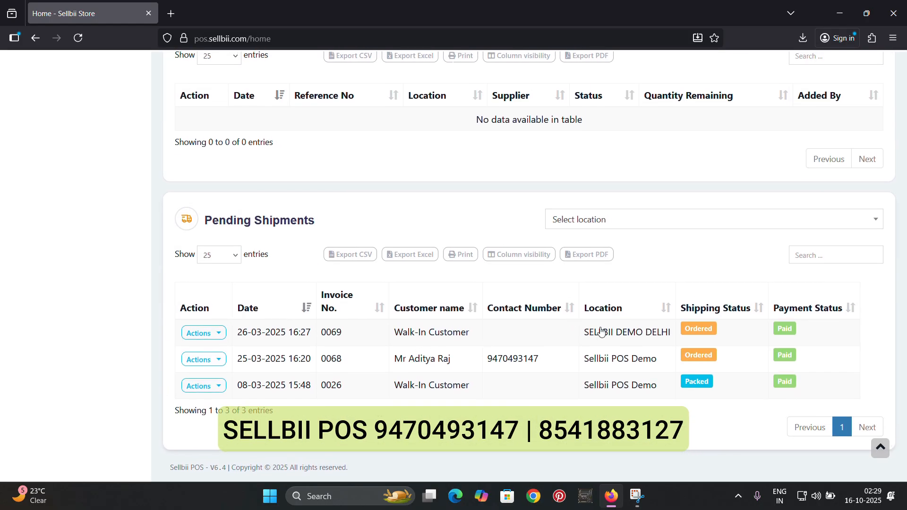
Open the form for adding a new product
{"action": "scroll", "coordinate": [588, 330], "scroll_direction": "up", "scroll_amount": 7}
{"action": "scroll", "coordinate": [475, 243], "scroll_direction": "up", "scroll_amount": 15}
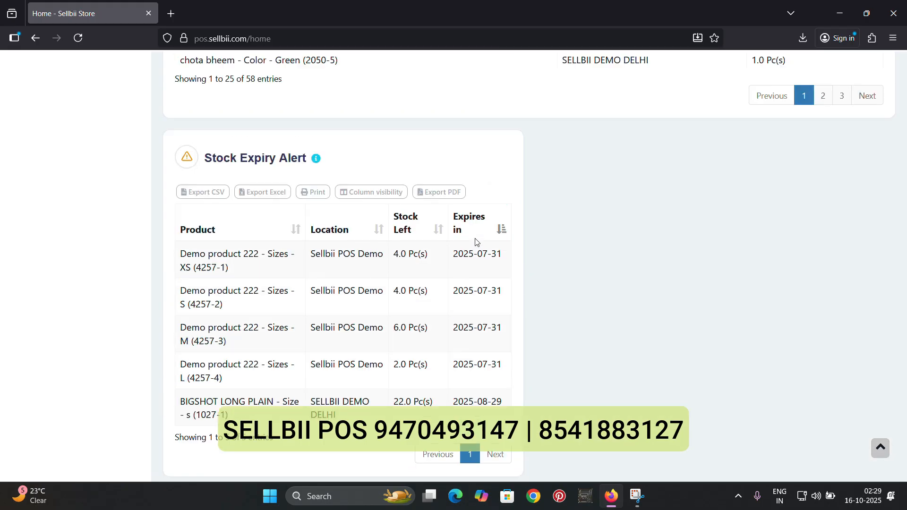
{"action": "scroll", "coordinate": [476, 242], "scroll_direction": "up", "scroll_amount": 20}
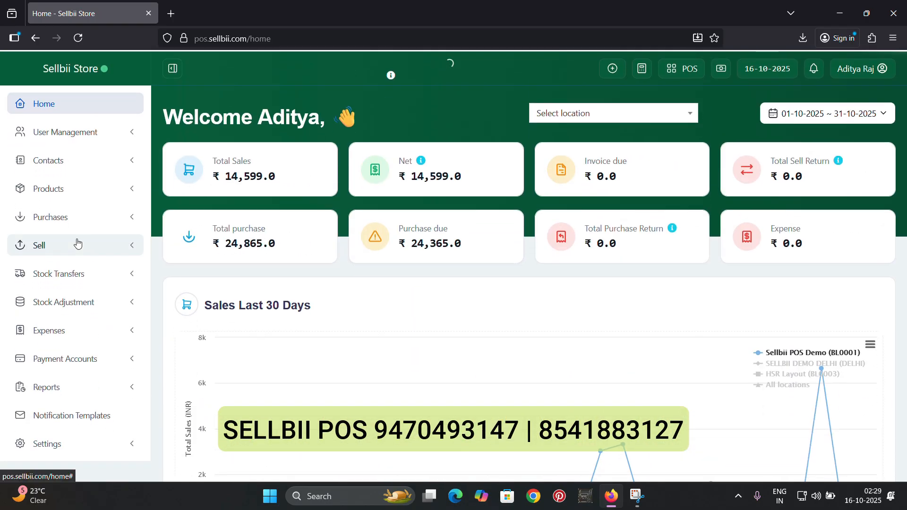
{"action": "left_click", "coordinate": [68, 187]}
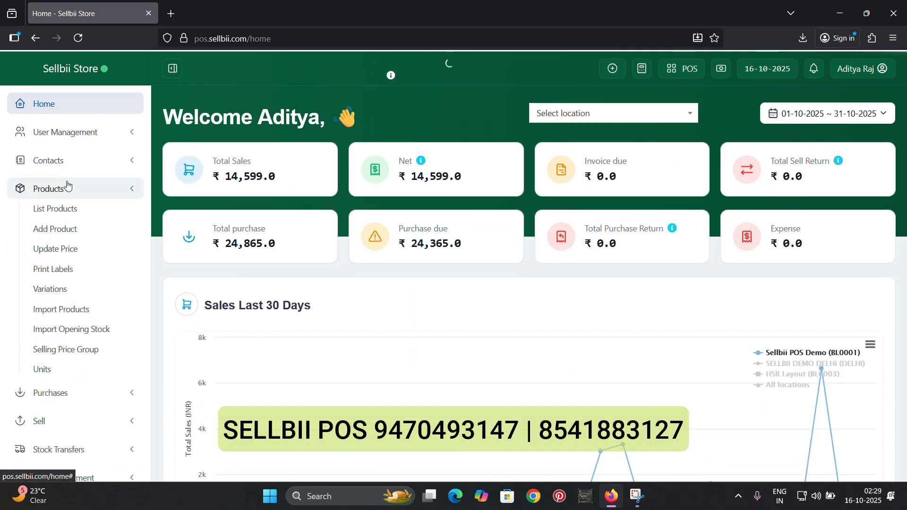
{"action": "left_click", "coordinate": [64, 232]}
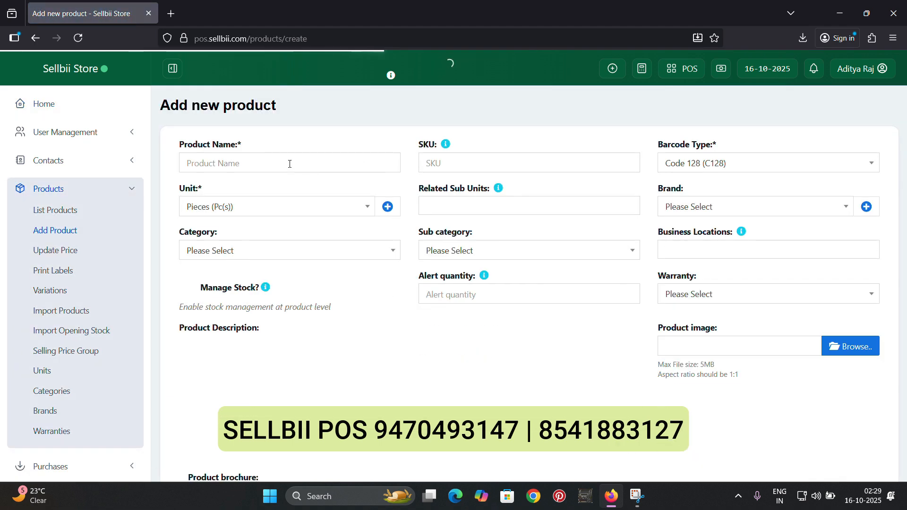
Name the new product Saree red SURAT-ST
{"action": "left_click", "coordinate": [289, 164]}
{"action": "type", "text": "Saree"}
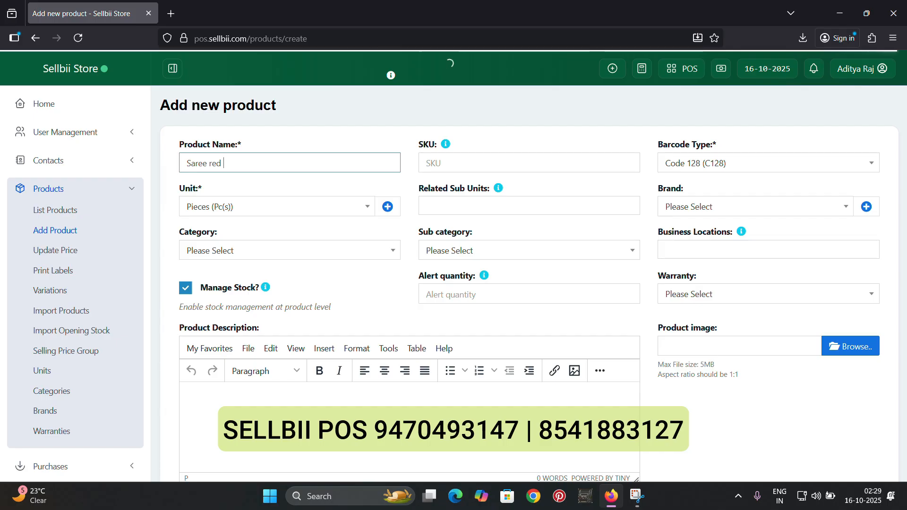
{"action": "type", "text": "red SURATST"}
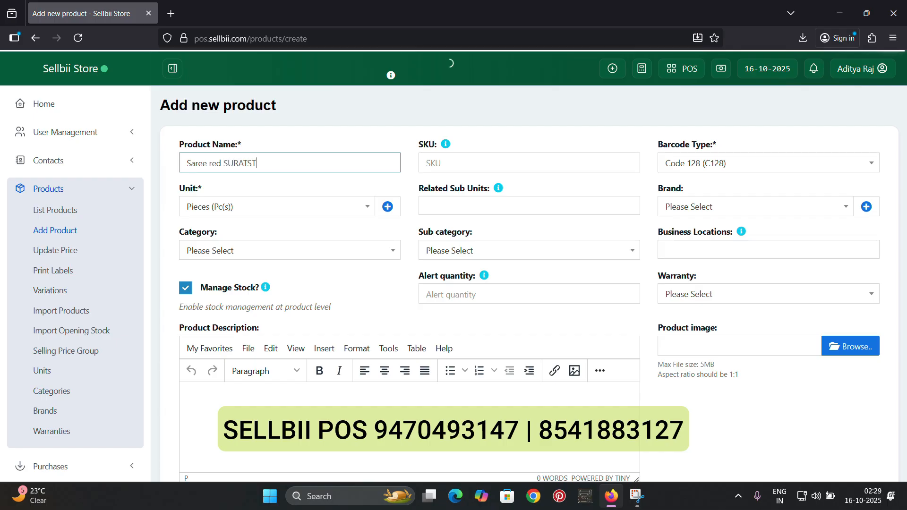
{"action": "double_click", "coordinate": [239, 164]}
{"action": "left_click", "coordinate": [240, 164]}
Set the product's brand to LP pooja and its category to WOMANS WEAR-6204
{"action": "left_click", "coordinate": [675, 210]}
{"action": "scroll", "coordinate": [690, 303], "scroll_direction": "down", "scroll_amount": 5}
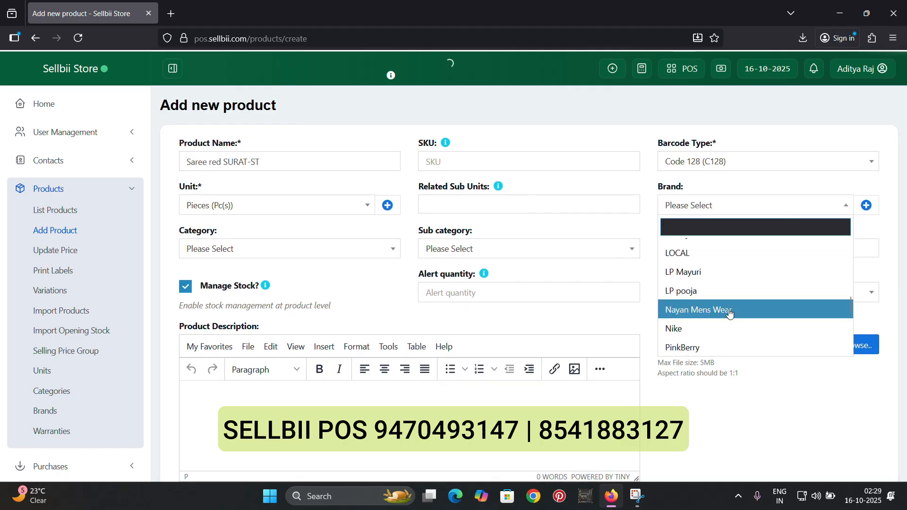
{"action": "left_click", "coordinate": [701, 295]}
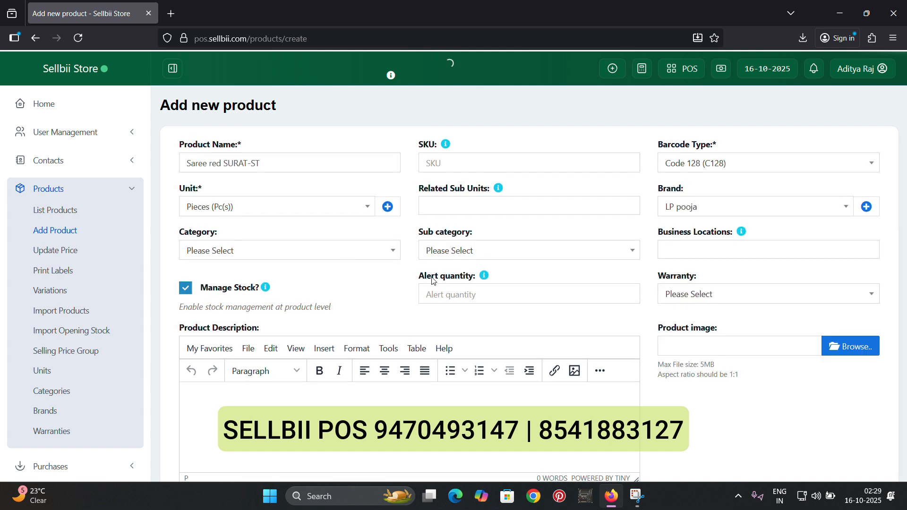
{"action": "left_click", "coordinate": [277, 256]}
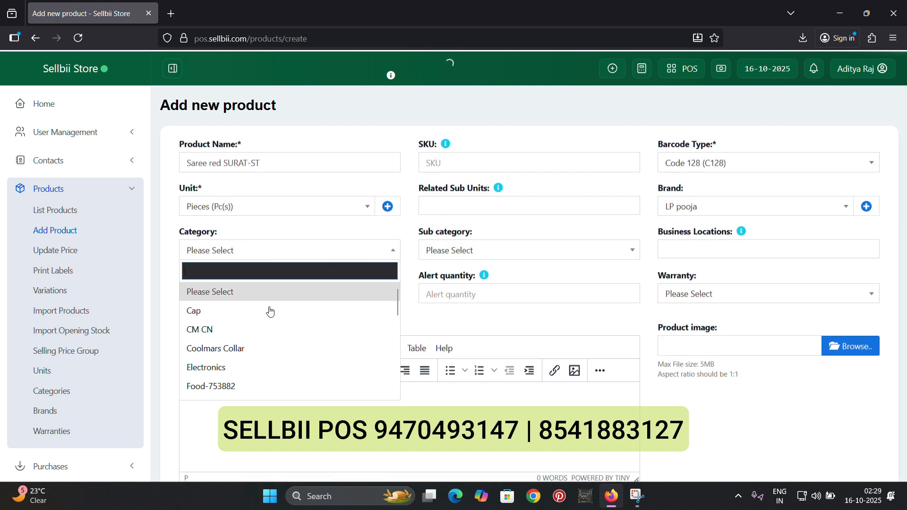
{"action": "scroll", "coordinate": [266, 326], "scroll_direction": "down", "scroll_amount": 2}
{"action": "scroll", "coordinate": [264, 325], "scroll_direction": "down", "scroll_amount": 5}
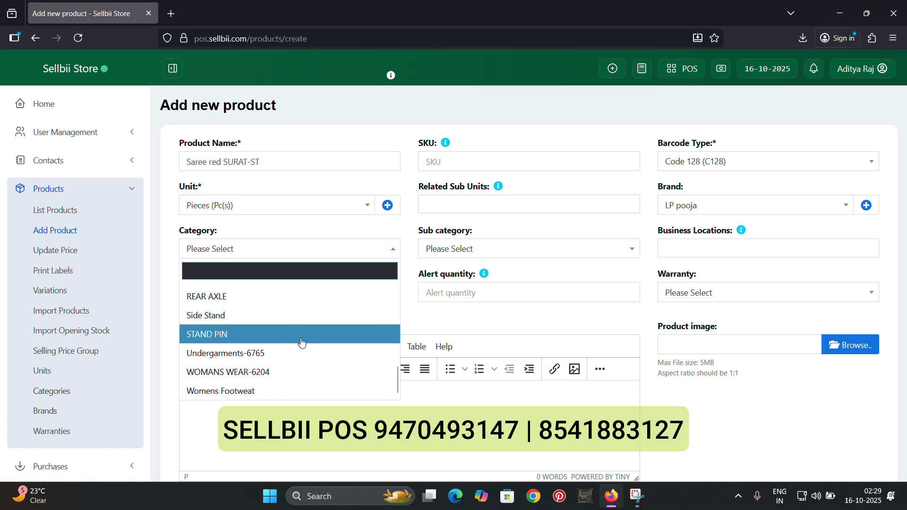
{"action": "left_click", "coordinate": [262, 376]}
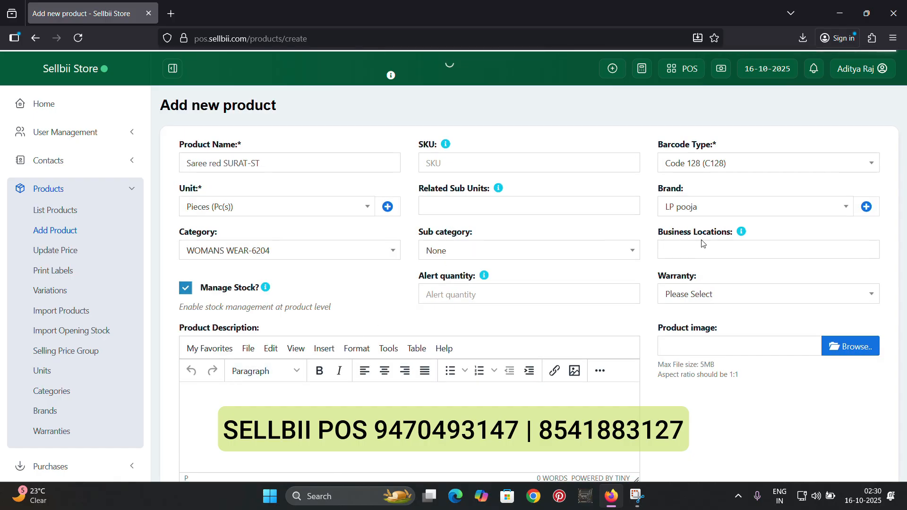
Assign the product to the Sellbii POS Demo (BL0001) business location
{"action": "left_click", "coordinate": [743, 246]}
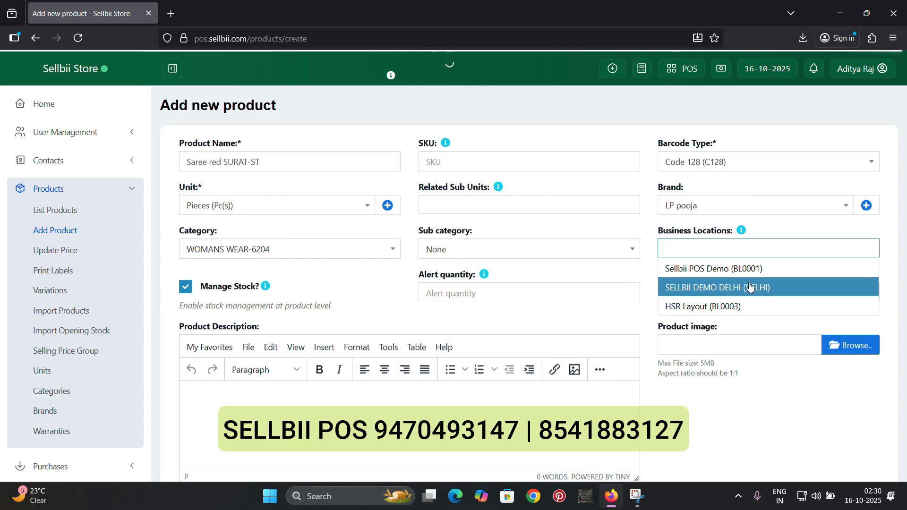
{"action": "left_click", "coordinate": [722, 269]}
Set the product's applicable tax to GST@5% and its selling price tax type to Inclusive
{"action": "scroll", "coordinate": [530, 303], "scroll_direction": "down", "scroll_amount": 10}
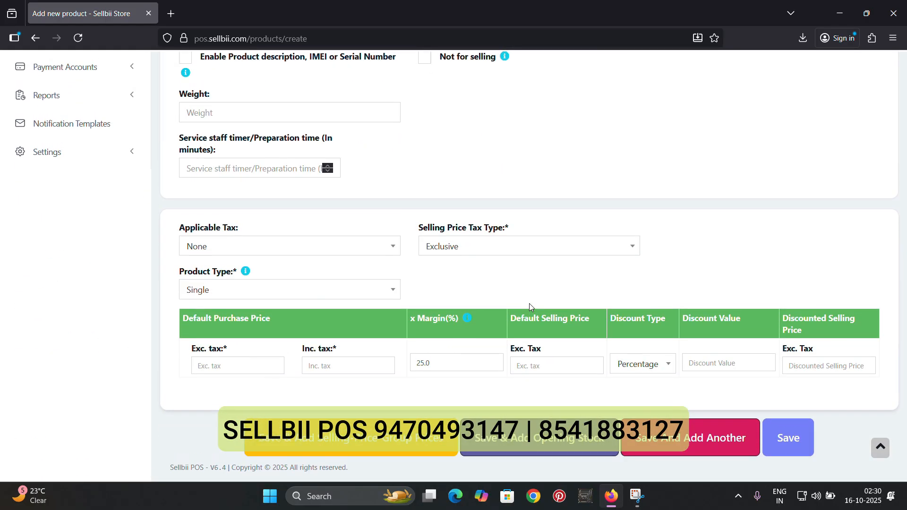
{"action": "left_click", "coordinate": [283, 246]}
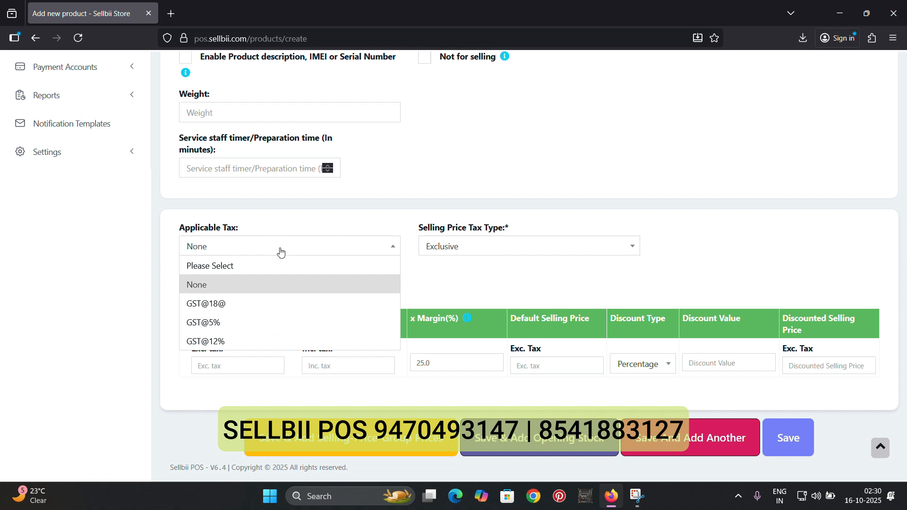
{"action": "left_click", "coordinate": [206, 323]}
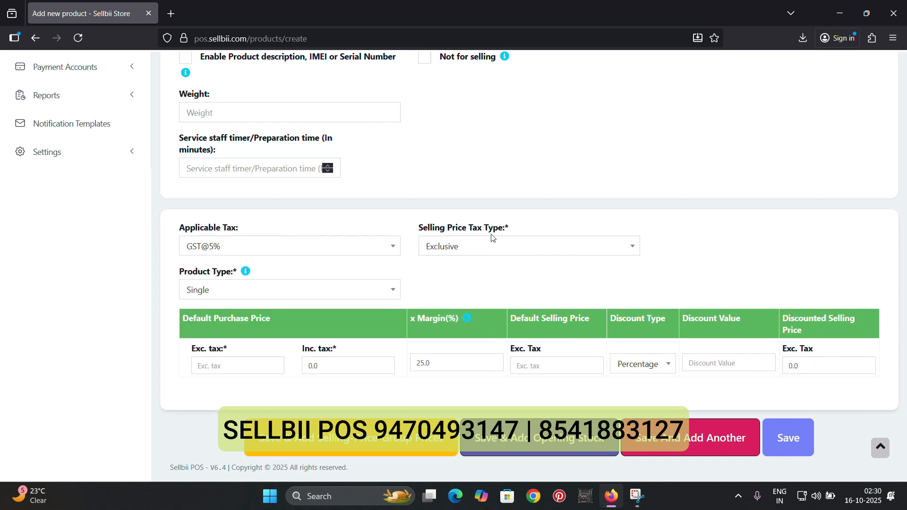
{"action": "left_click", "coordinate": [456, 250]}
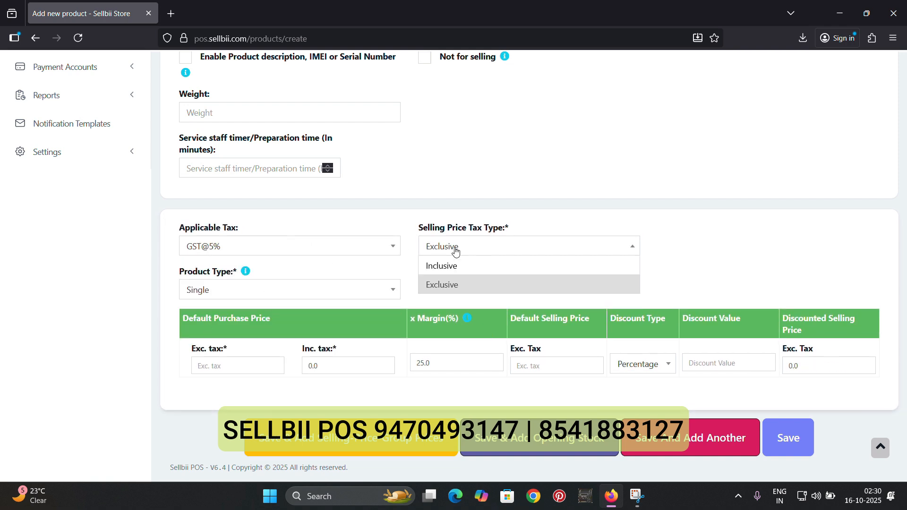
{"action": "left_click", "coordinate": [474, 266]}
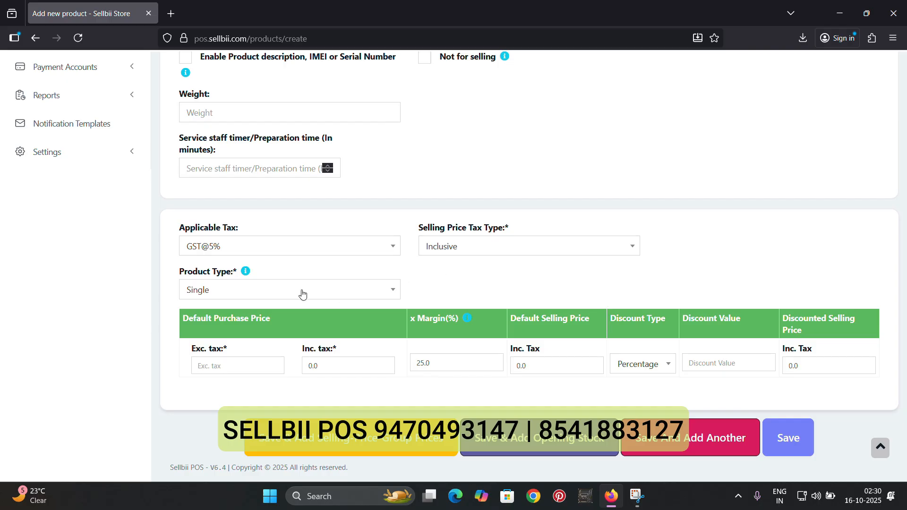
Check the available product types and keep Single for the saree
{"action": "scroll", "coordinate": [267, 291], "scroll_direction": "up", "scroll_amount": 12}
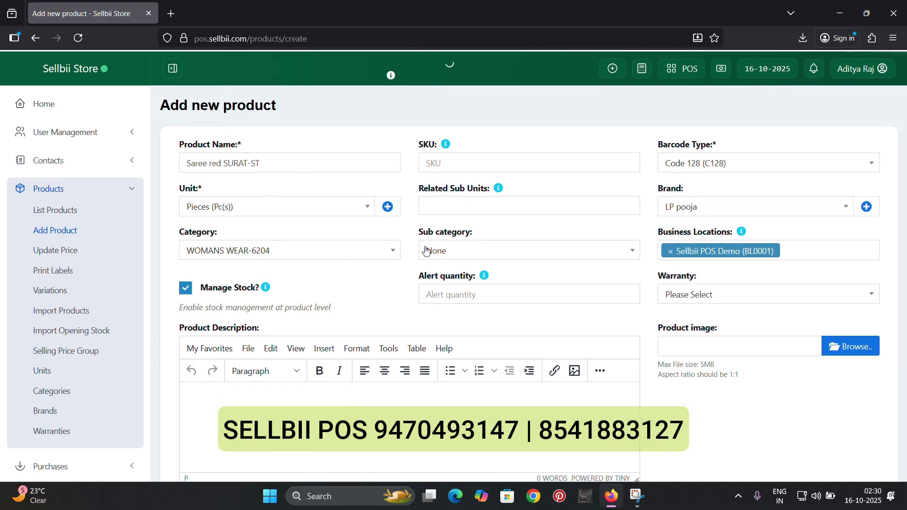
{"action": "scroll", "coordinate": [425, 251], "scroll_direction": "down", "scroll_amount": 12}
{"action": "left_click", "coordinate": [255, 299]}
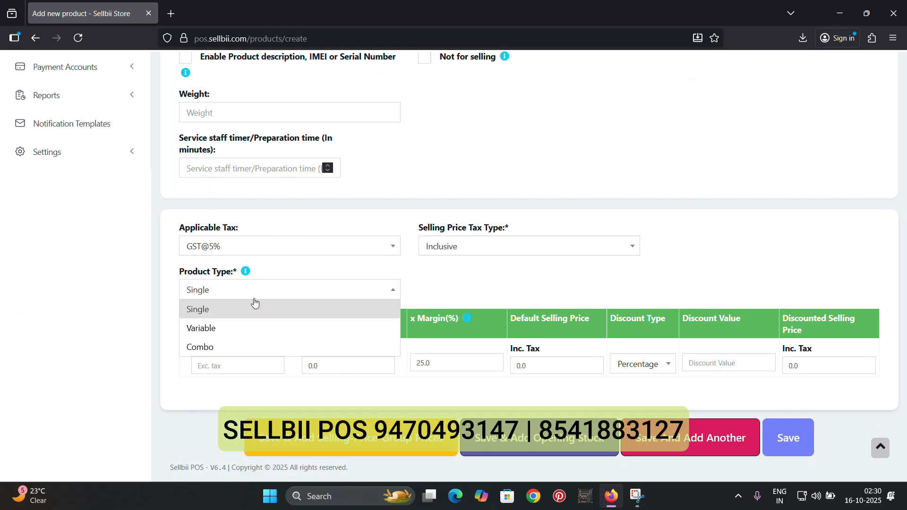
{"action": "left_click", "coordinate": [425, 286]}
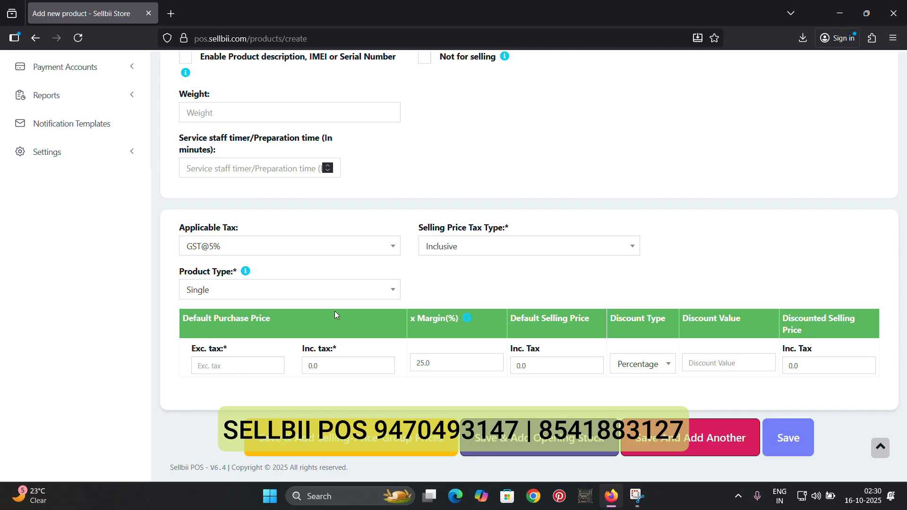
Set the product's default purchase price including tax to 4,500
{"action": "left_click", "coordinate": [341, 362]}
{"action": "left_click", "coordinate": [482, 393]}
{"action": "left_click_drag", "start_coordinate": [412, 360], "coordinate": [470, 368]}
{"action": "left_click", "coordinate": [437, 384]}
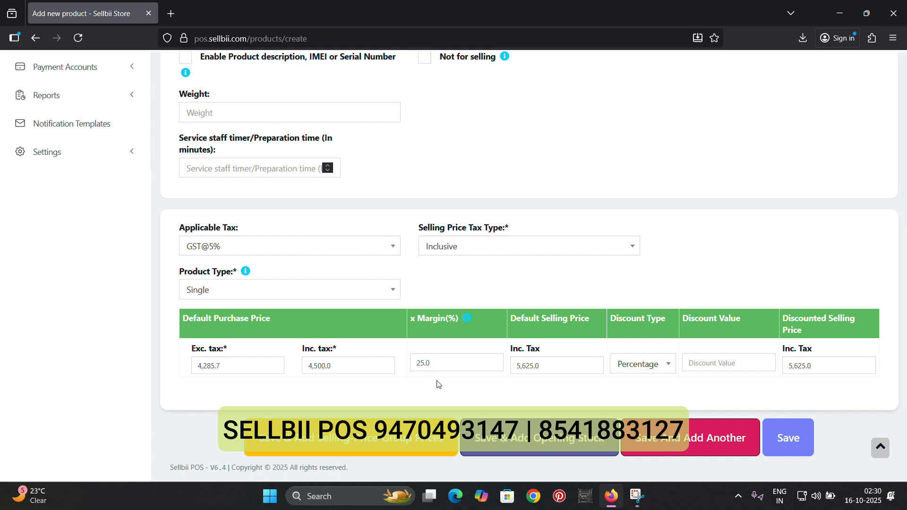
Set the product's default selling price including tax to 8500
{"action": "left_click", "coordinate": [603, 364]}
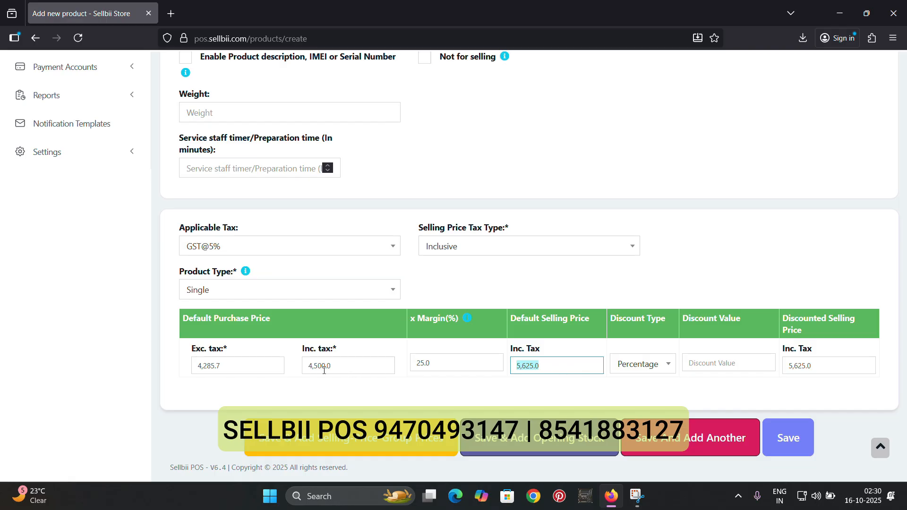
{"action": "left_click_drag", "start_coordinate": [324, 370], "coordinate": [415, 397]}
{"action": "left_click", "coordinate": [439, 391]}
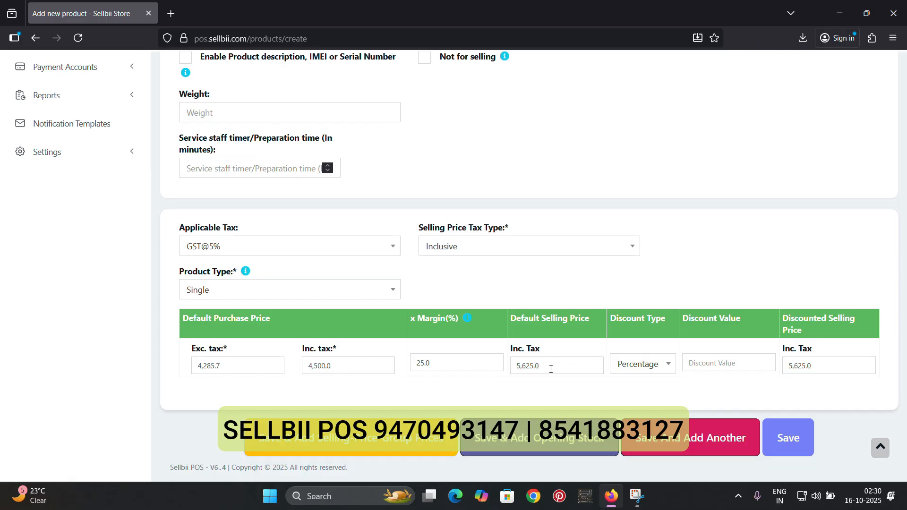
{"action": "left_click", "coordinate": [551, 369]}
{"action": "type", "text": "8500"}
{"action": "left_click", "coordinate": [590, 402]}
Review the completed product form, save the product and continue to adding its opening stock
{"action": "scroll", "coordinate": [591, 401], "scroll_direction": "down", "scroll_amount": 1}
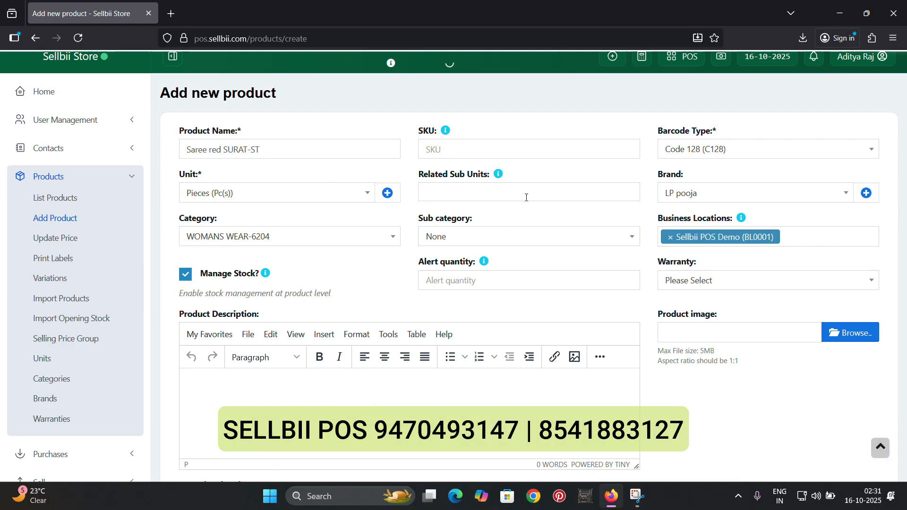
{"action": "scroll", "coordinate": [526, 197], "scroll_direction": "up", "scroll_amount": 2}
{"action": "scroll", "coordinate": [527, 198], "scroll_direction": "down", "scroll_amount": 10}
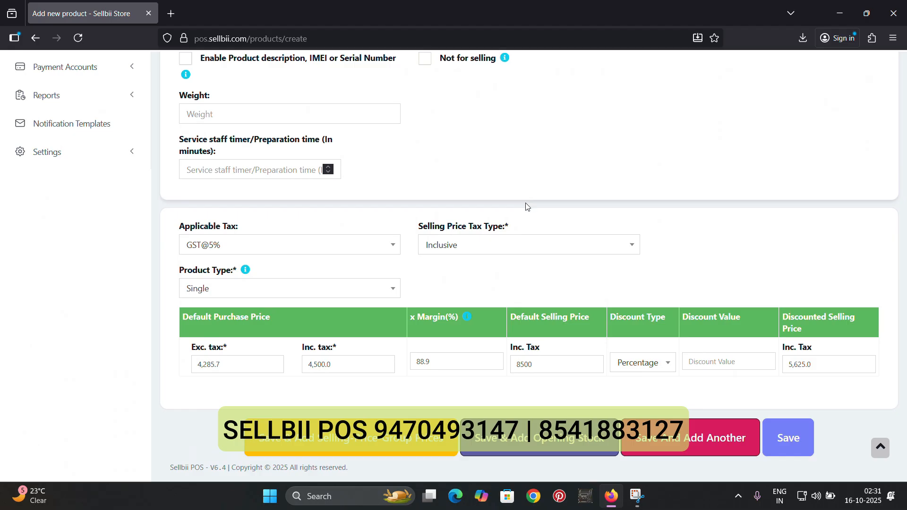
{"action": "left_click", "coordinate": [603, 450]}
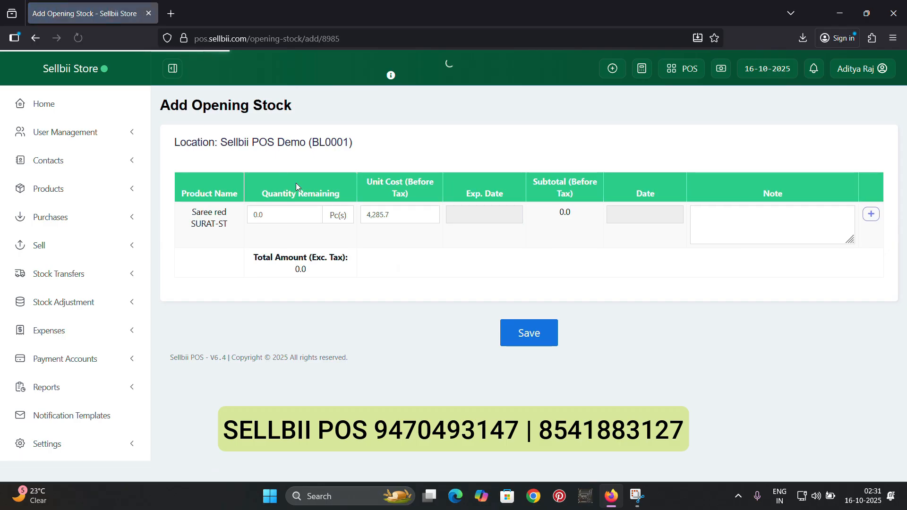
Enter a remaining quantity of 2 pieces as the saree's opening stock and save it
{"action": "left_click", "coordinate": [281, 217]}
{"action": "type", "text": "2"}
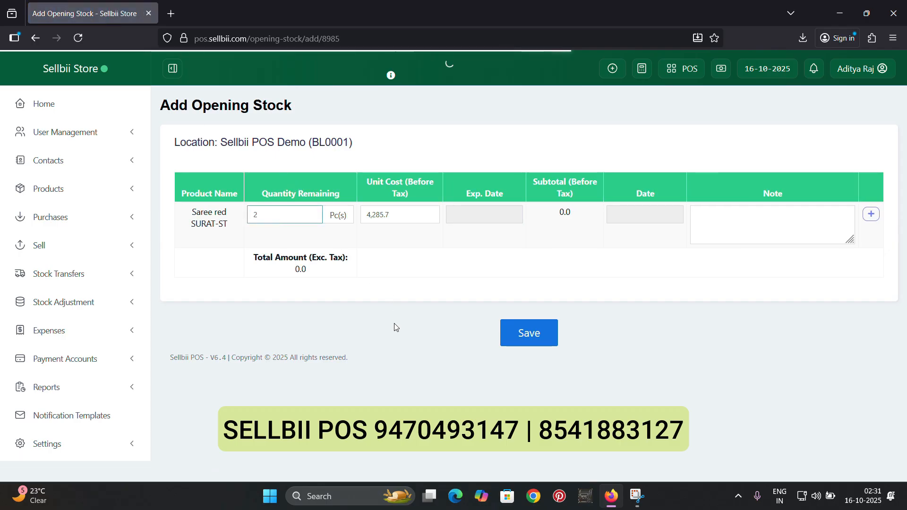
{"action": "left_click", "coordinate": [535, 333]}
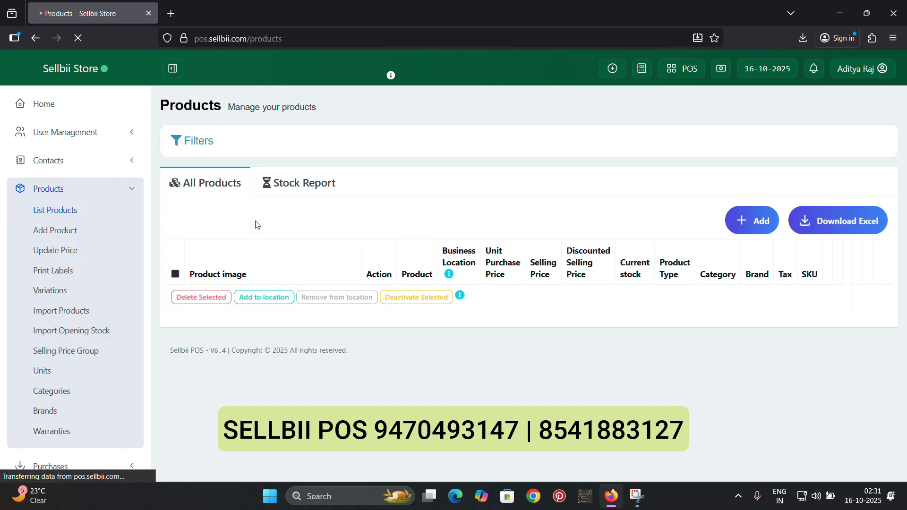
Search the product list for surat and open label printing for the Saree red SURAT-ST product
{"action": "left_click", "coordinate": [827, 249]}
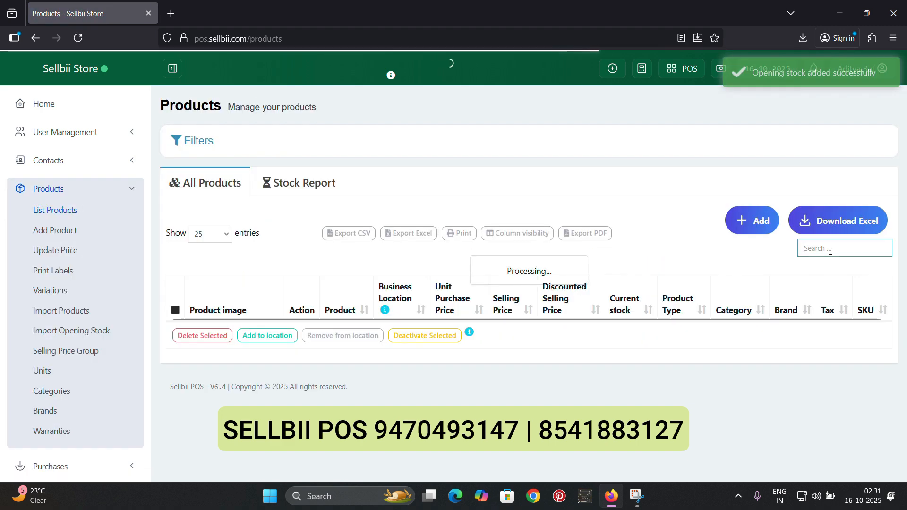
{"action": "type", "text": "surat"}
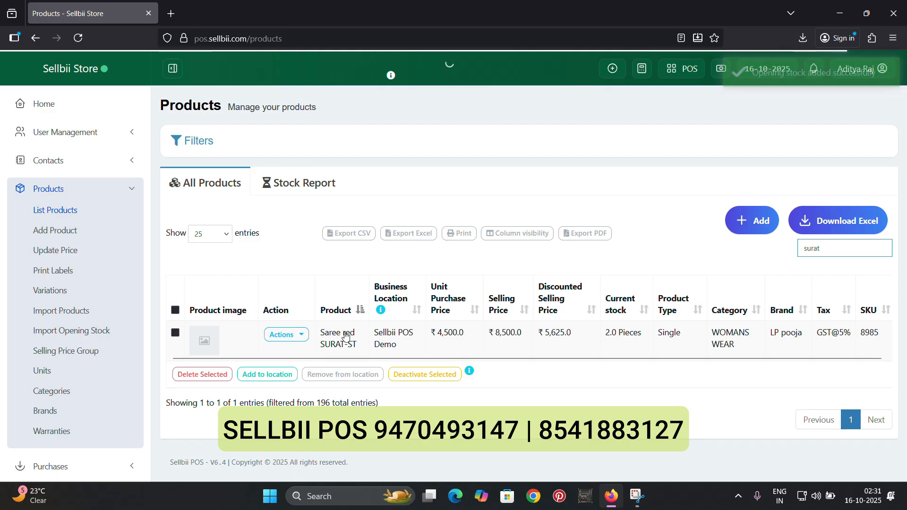
{"action": "left_click", "coordinate": [292, 340]}
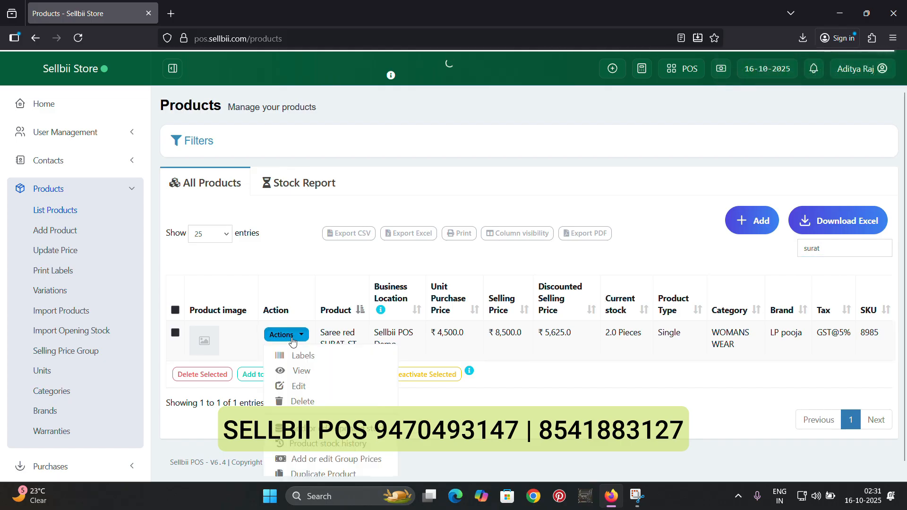
{"action": "left_click", "coordinate": [315, 355]}
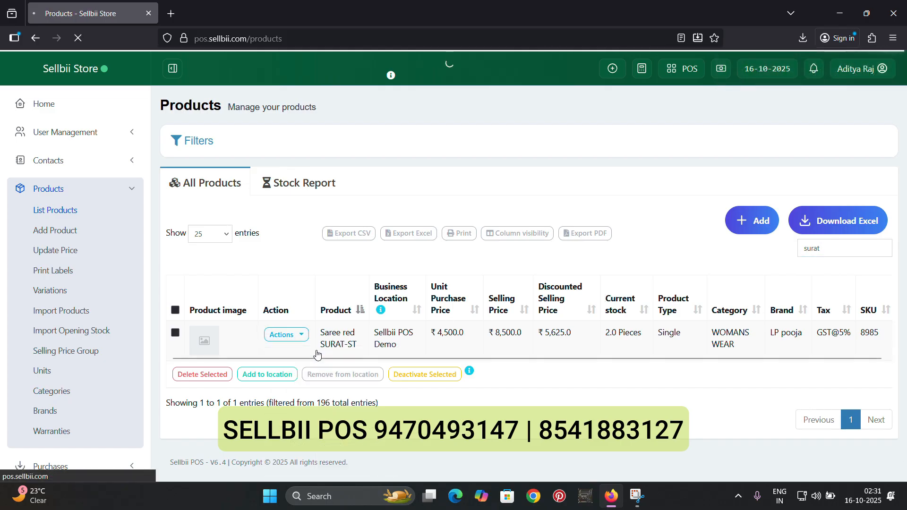
Set the barcode setting to TVS LP NEO 46 and generate the label preview
{"action": "scroll", "coordinate": [420, 314], "scroll_direction": "down", "scroll_amount": 5}
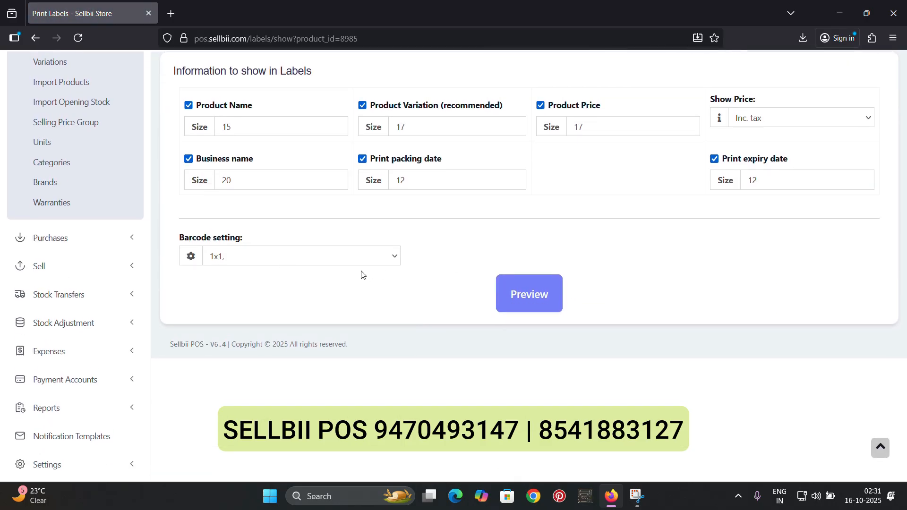
{"action": "left_click", "coordinate": [361, 262]}
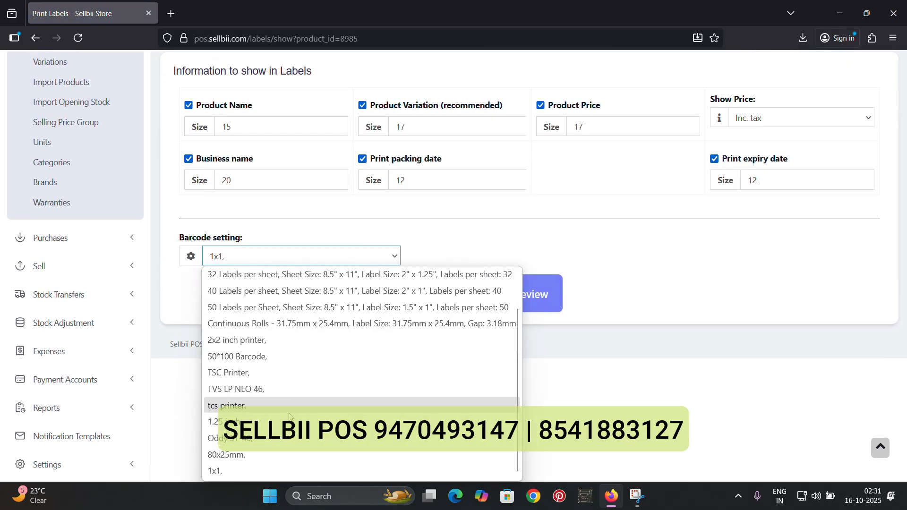
{"action": "left_click", "coordinate": [255, 389]}
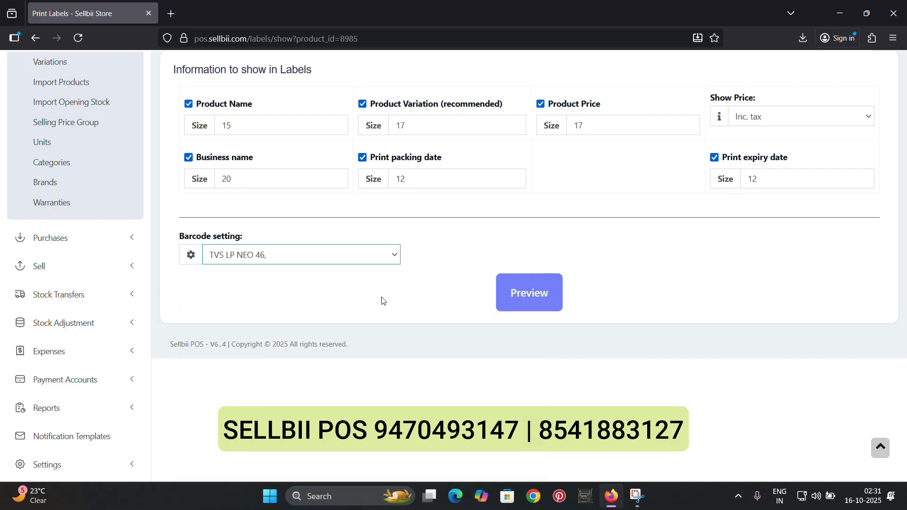
{"action": "scroll", "coordinate": [387, 298], "scroll_direction": "up", "scroll_amount": 1}
{"action": "left_click", "coordinate": [530, 345]}
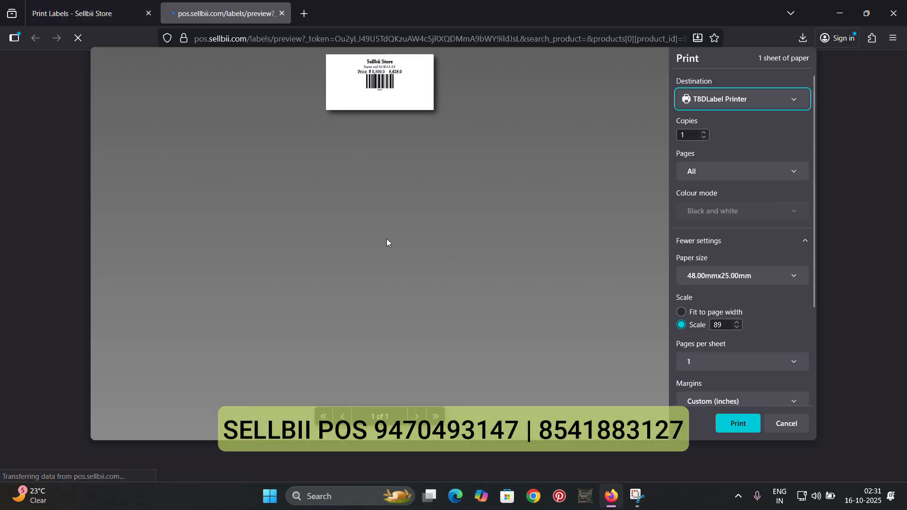
Dismiss the print dialog and examine the price line on the enlarged barcode label
{"action": "left_click", "coordinate": [790, 416]}
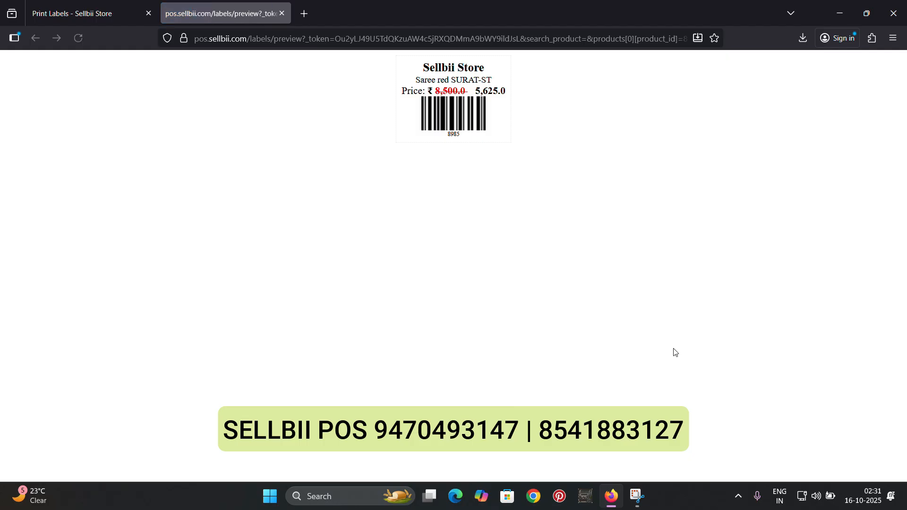
{"action": "scroll", "coordinate": [474, 157], "scroll_direction": "up", "scroll_amount": 5, "text": "ctrl"}
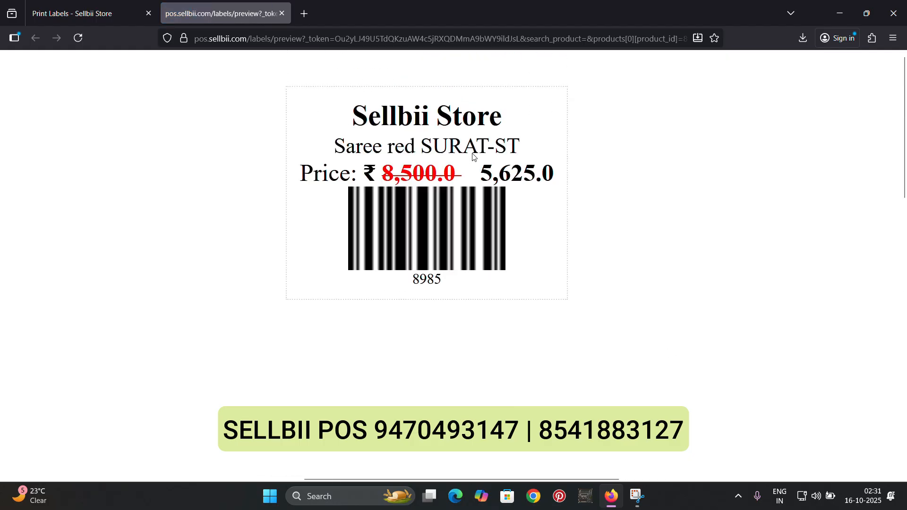
{"action": "triple_click", "coordinate": [395, 153]}
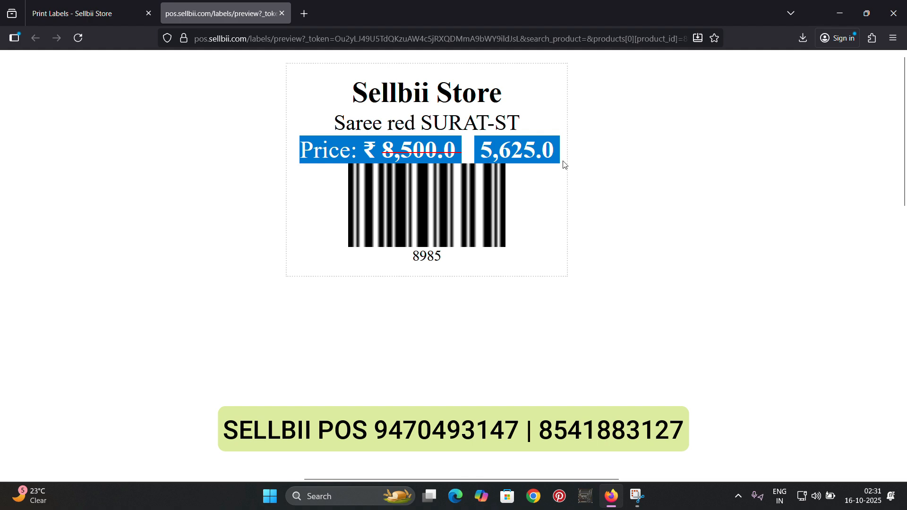
Return to the product list, search for surat and open the Saree red SURAT-ST product for editing
{"action": "left_click", "coordinate": [82, 16]}
{"action": "scroll", "coordinate": [124, 200], "scroll_direction": "up", "scroll_amount": 1}
{"action": "scroll", "coordinate": [124, 200], "scroll_direction": "up", "scroll_amount": 3}
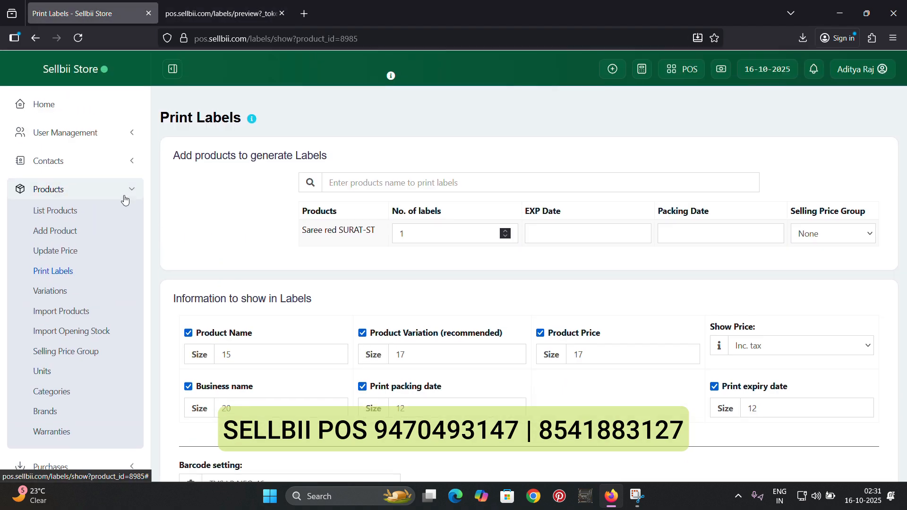
{"action": "left_click", "coordinate": [43, 210]}
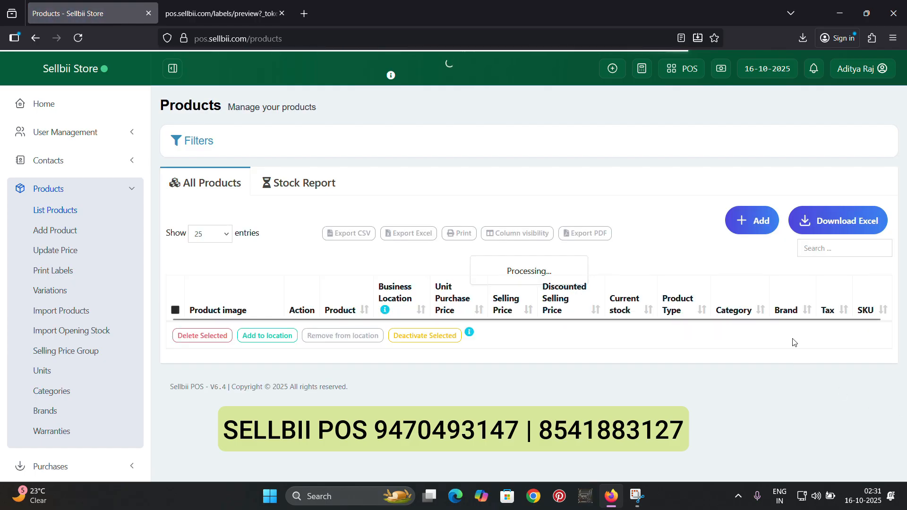
{"action": "left_click", "coordinate": [814, 248]}
{"action": "type", "text": "sur"}
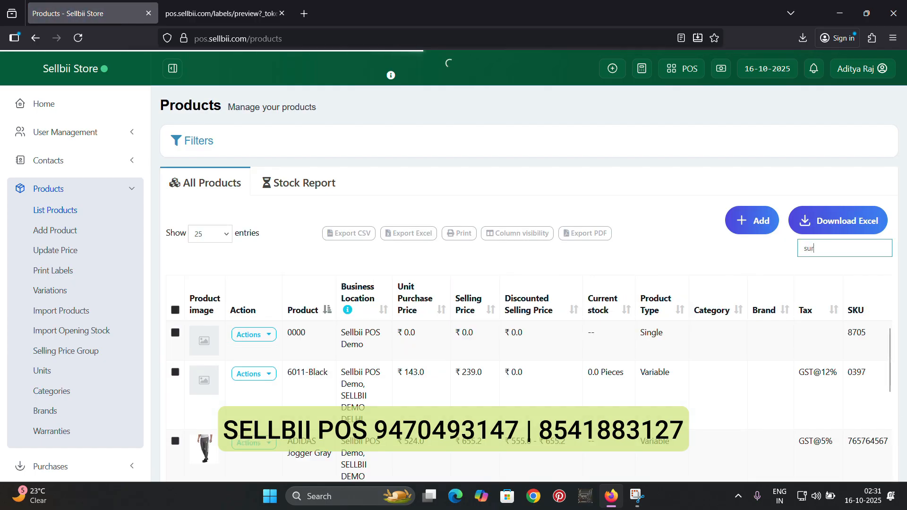
{"action": "type", "text": "at"}
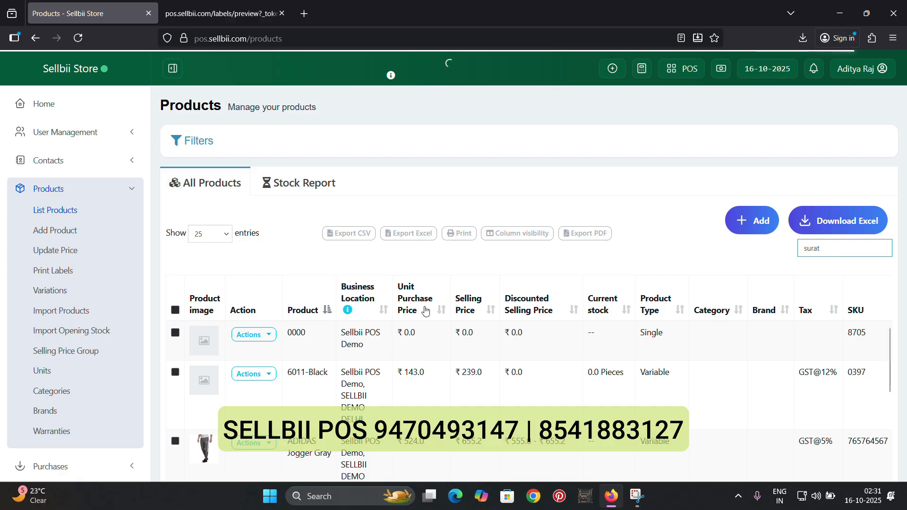
{"action": "left_click", "coordinate": [285, 334]}
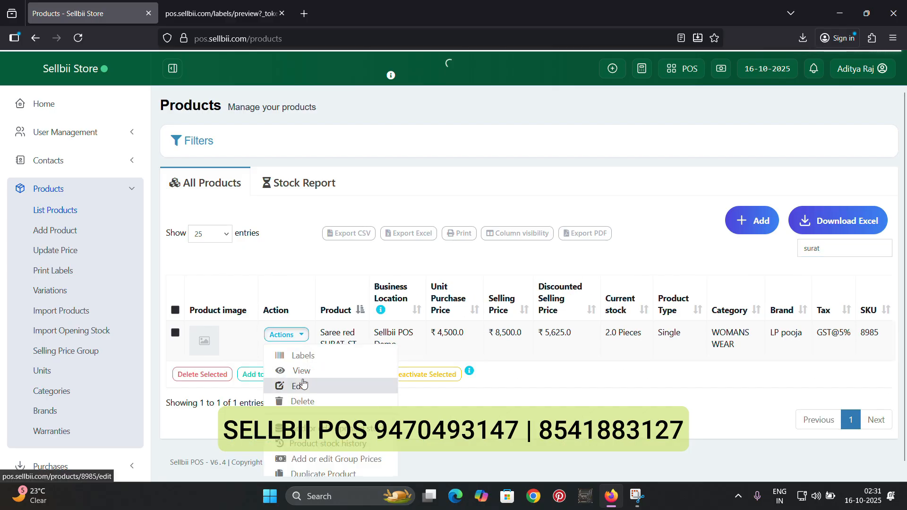
{"action": "left_click", "coordinate": [304, 385]}
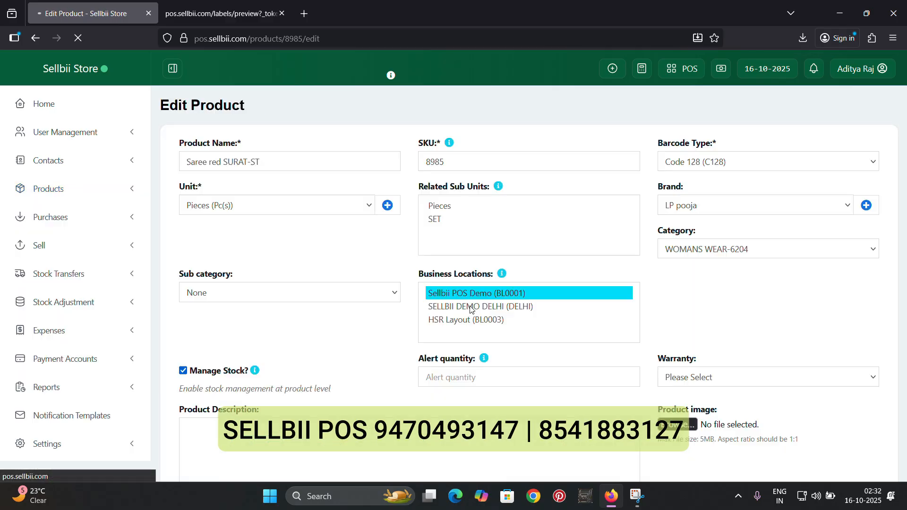
{"action": "scroll", "coordinate": [470, 310], "scroll_direction": "down", "scroll_amount": 10}
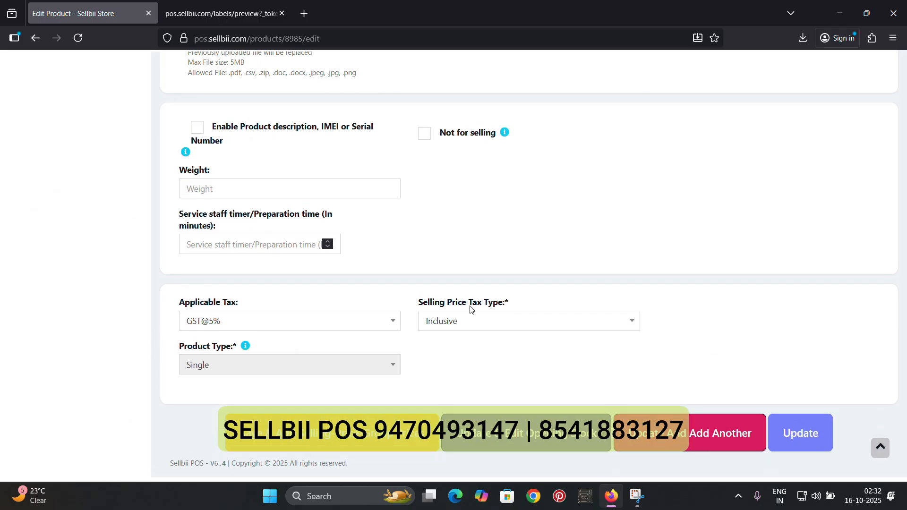
Clear the discount value of the Saree red SURAT-ST product and save the update
{"action": "scroll", "coordinate": [470, 306], "scroll_direction": "down", "scroll_amount": 3}
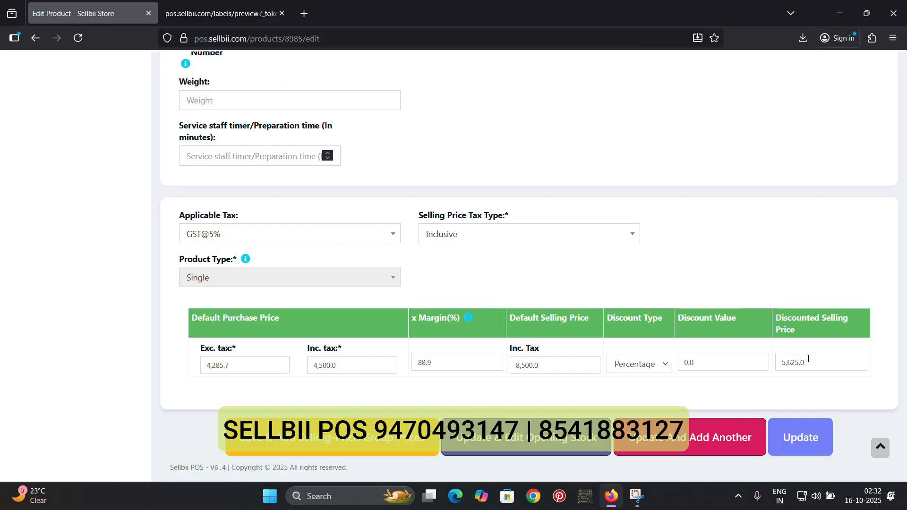
{"action": "left_click", "coordinate": [714, 365]}
{"action": "key", "text": "BackSpace"}
{"action": "left_click", "coordinate": [682, 395]}
{"action": "left_click", "coordinate": [801, 437]}
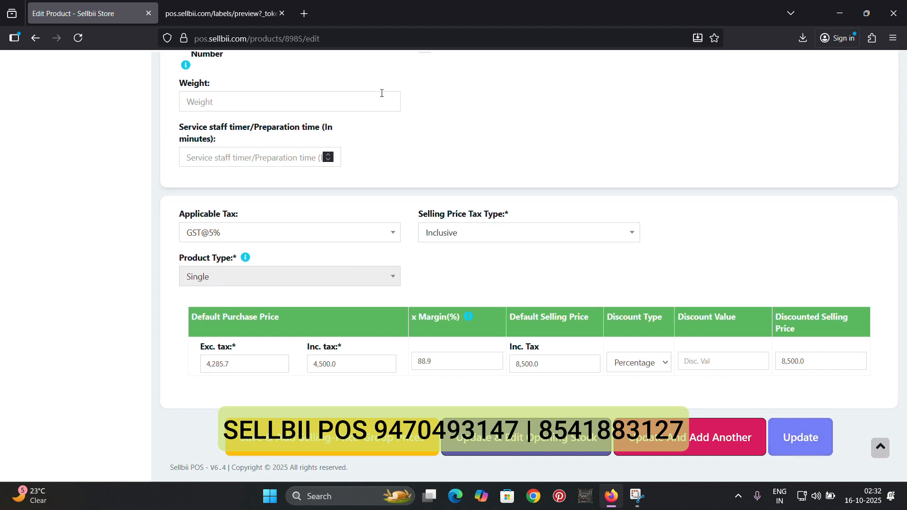
Reload the barcode label preview, dismiss the print dialog and check the price on the label
{"action": "left_click", "coordinate": [210, 14]}
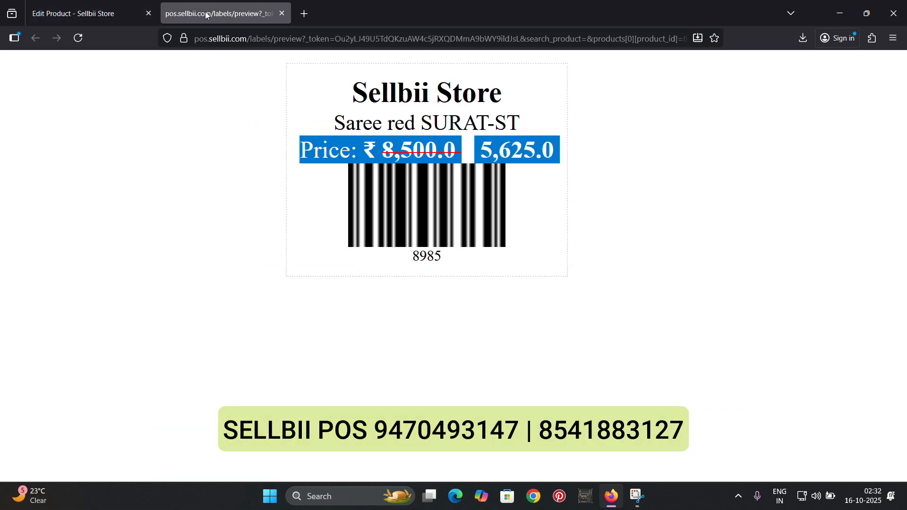
{"action": "left_click", "coordinate": [73, 43]}
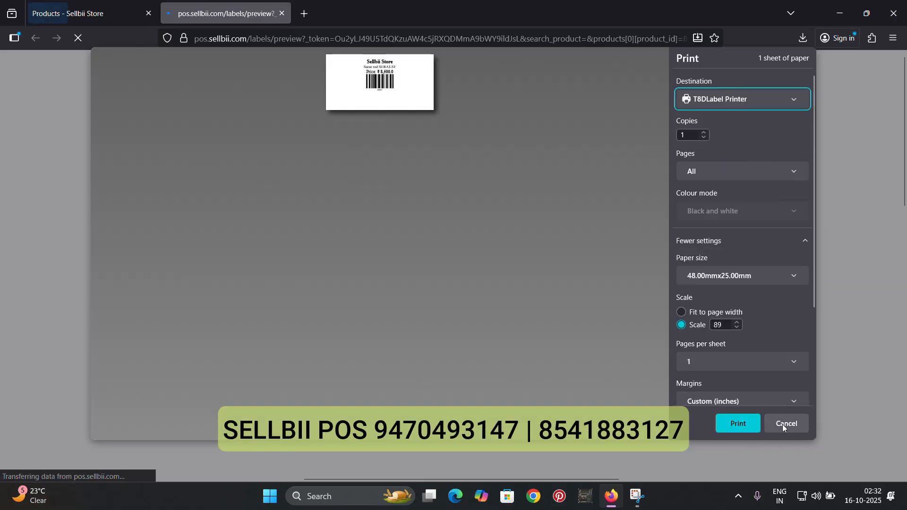
{"action": "left_click", "coordinate": [782, 424]}
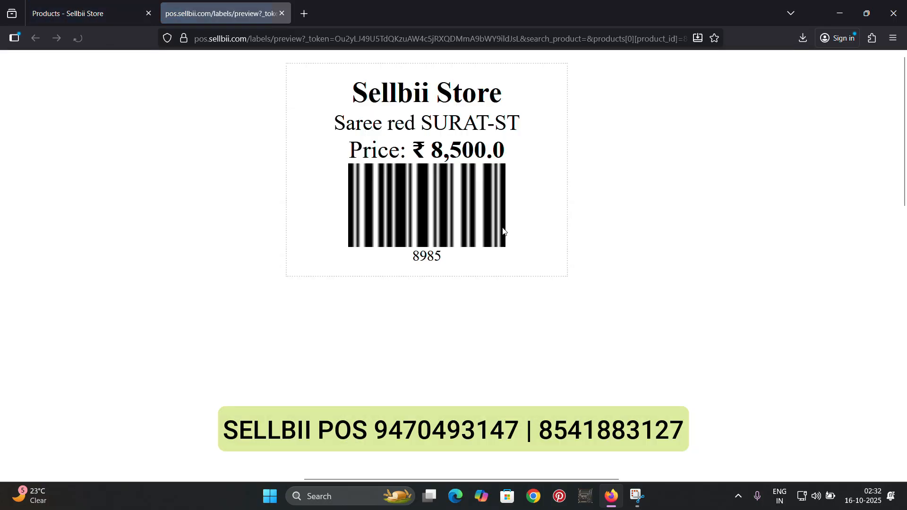
Return to the product list, search for surat and open the Saree red SURAT-ST product for editing
{"action": "left_click", "coordinate": [104, 21]}
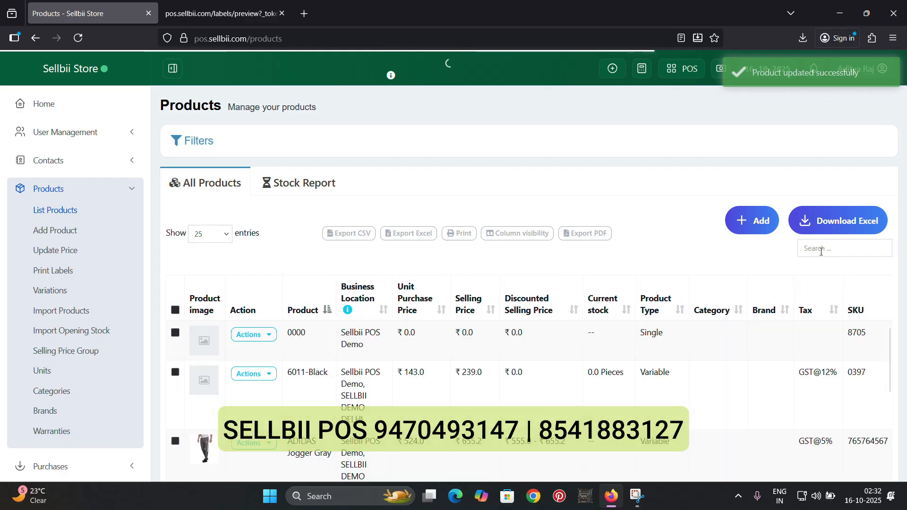
{"action": "left_click", "coordinate": [809, 248]}
{"action": "type", "text": "surat"}
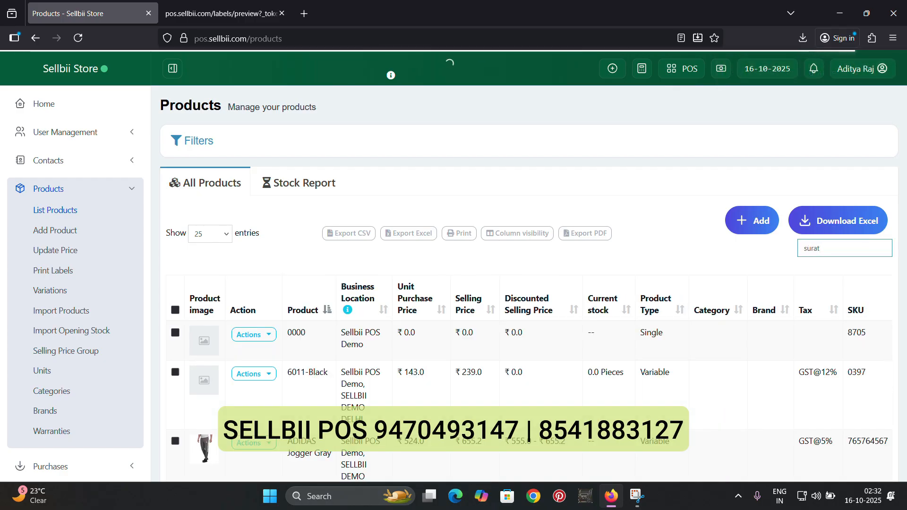
{"action": "left_click", "coordinate": [285, 339]}
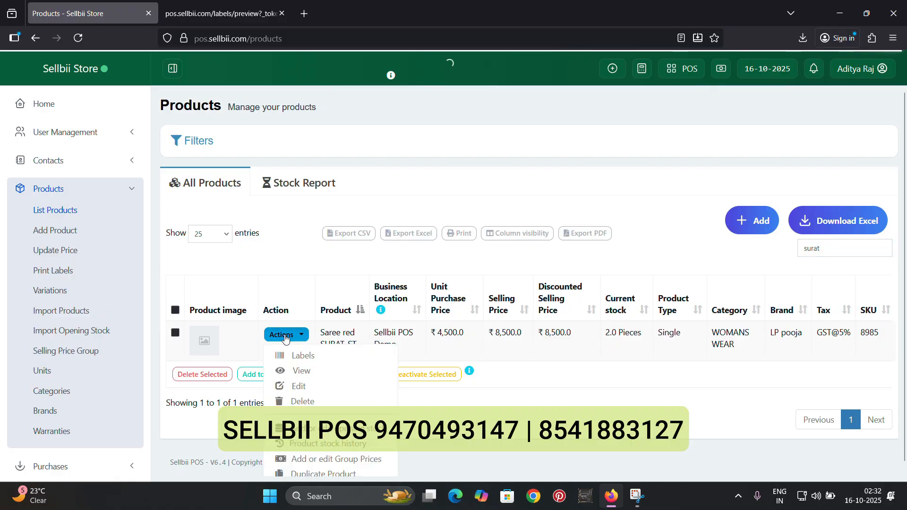
{"action": "left_click", "coordinate": [297, 384]}
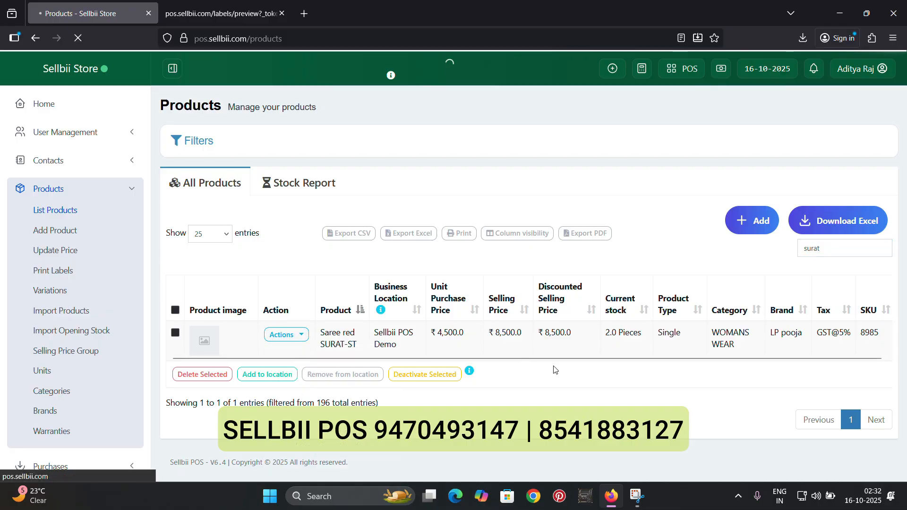
Set the tax-inclusive default selling price to 15000 and the discounted selling price to 8500, and save the product
{"action": "scroll", "coordinate": [555, 370], "scroll_direction": "down", "scroll_amount": 10}
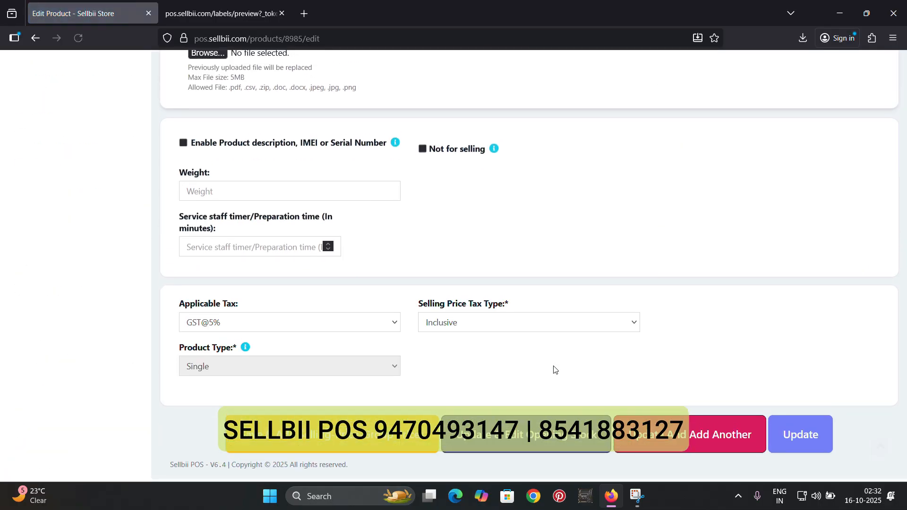
{"action": "scroll", "coordinate": [552, 364], "scroll_direction": "down", "scroll_amount": 2}
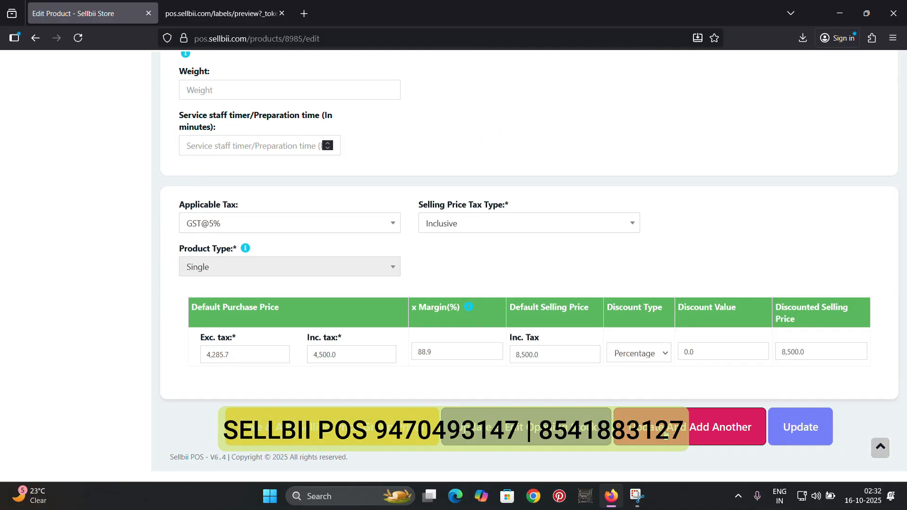
{"action": "left_click", "coordinate": [562, 370]}
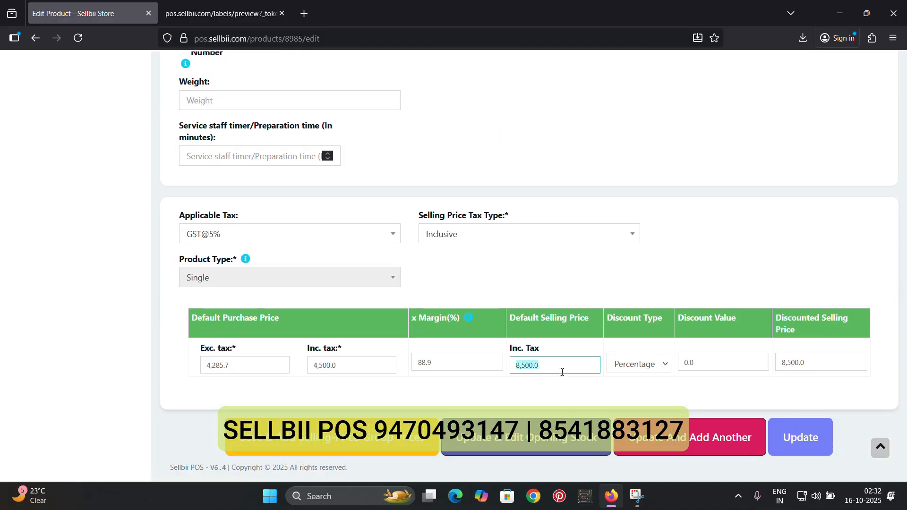
{"action": "type", "text": "1"}
{"action": "left_click", "coordinate": [783, 381]}
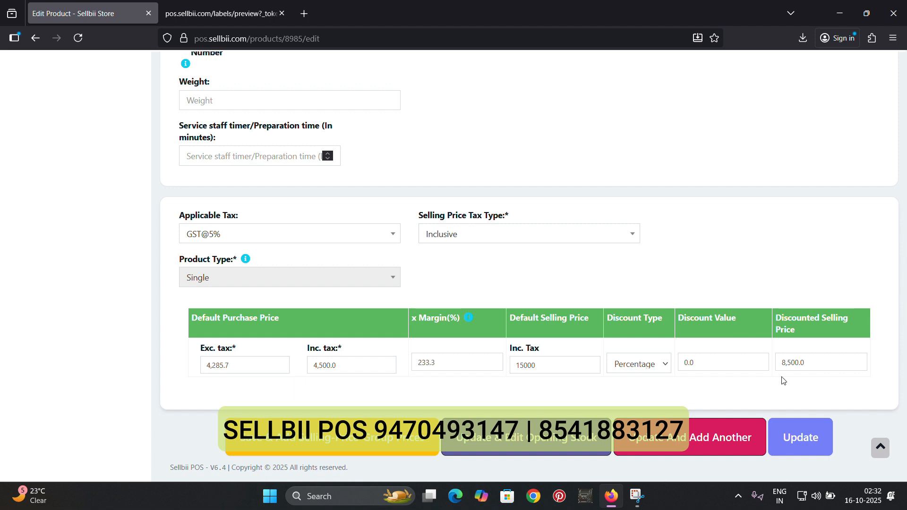
{"action": "left_click", "coordinate": [828, 366]}
{"action": "type", "text": "85"}
{"action": "left_click", "coordinate": [817, 382]}
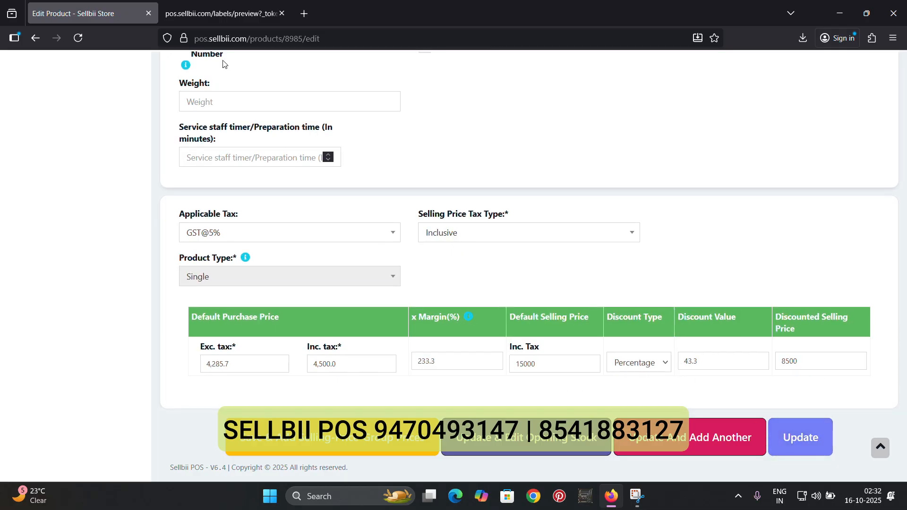
{"action": "left_click", "coordinate": [806, 433]}
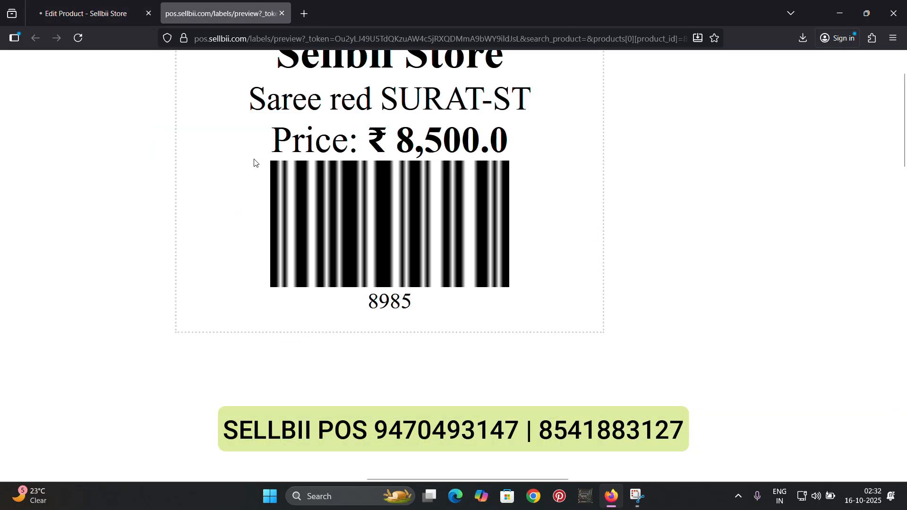
Refresh the barcode label preview, dismiss the print dialog and examine the regular and discounted prices on the label
{"action": "left_click", "coordinate": [78, 38]}
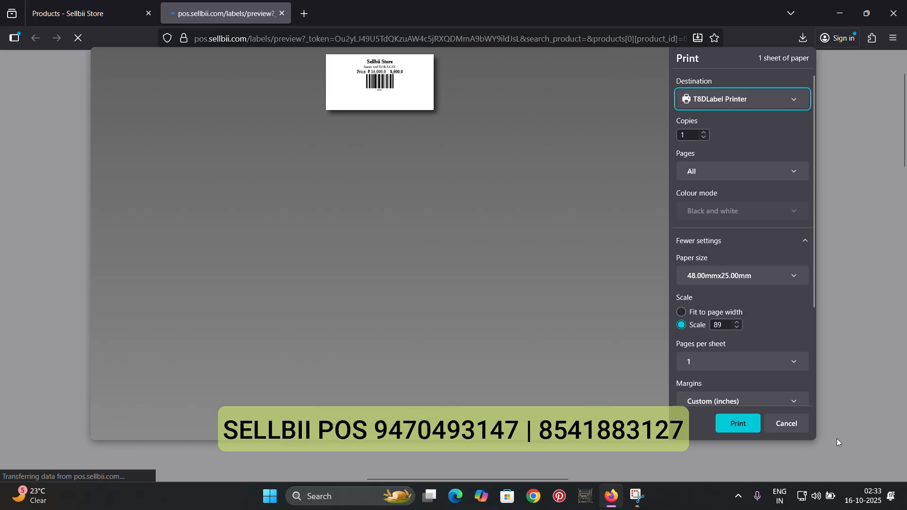
{"action": "left_click", "coordinate": [786, 424]}
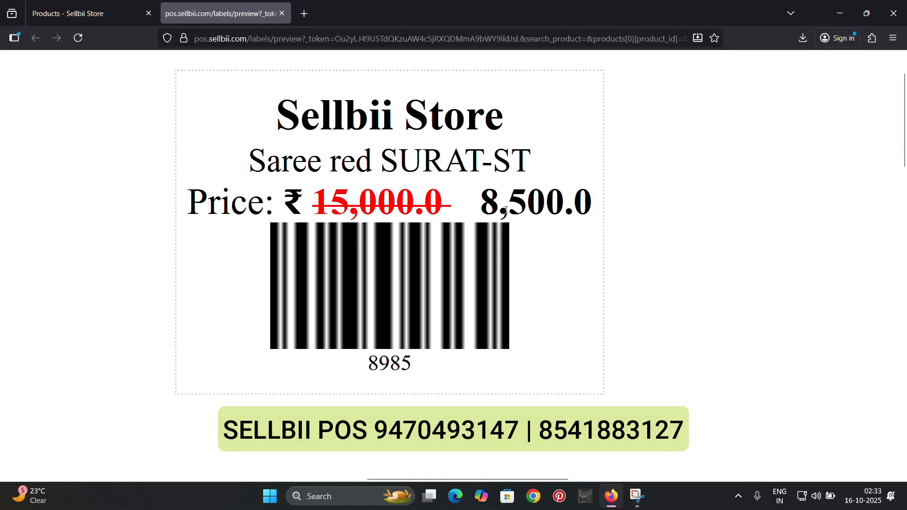
Open the POS sales screen, search for surat and add the Saree red SURAT-ST product to the sale
{"action": "left_click", "coordinate": [85, 15]}
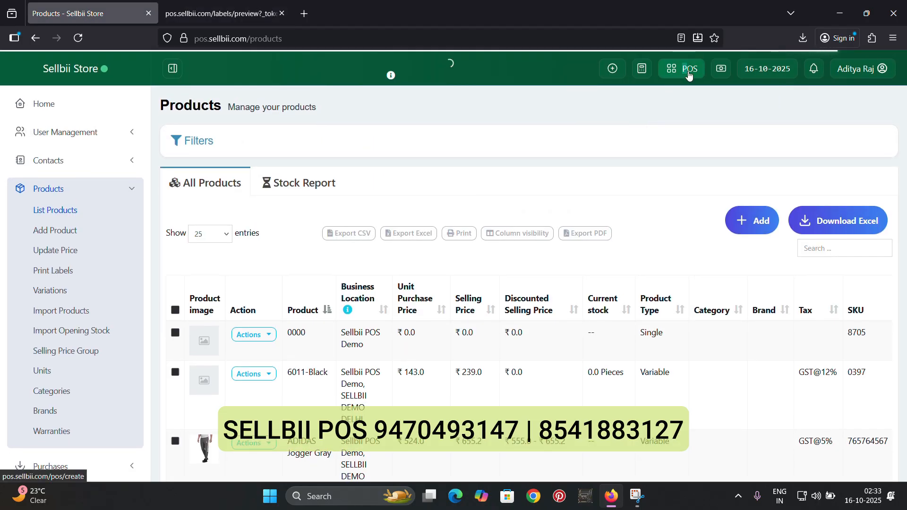
{"action": "left_click", "coordinate": [688, 73]}
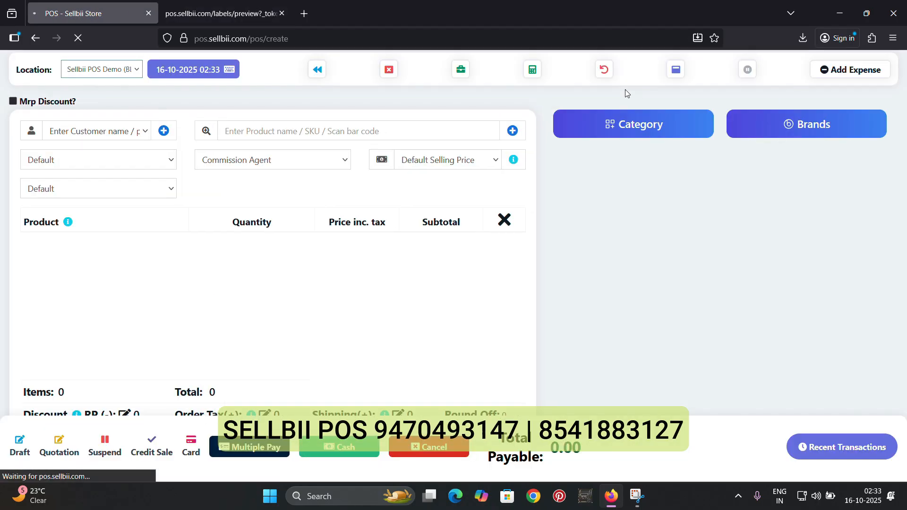
{"action": "left_click", "coordinate": [385, 129]}
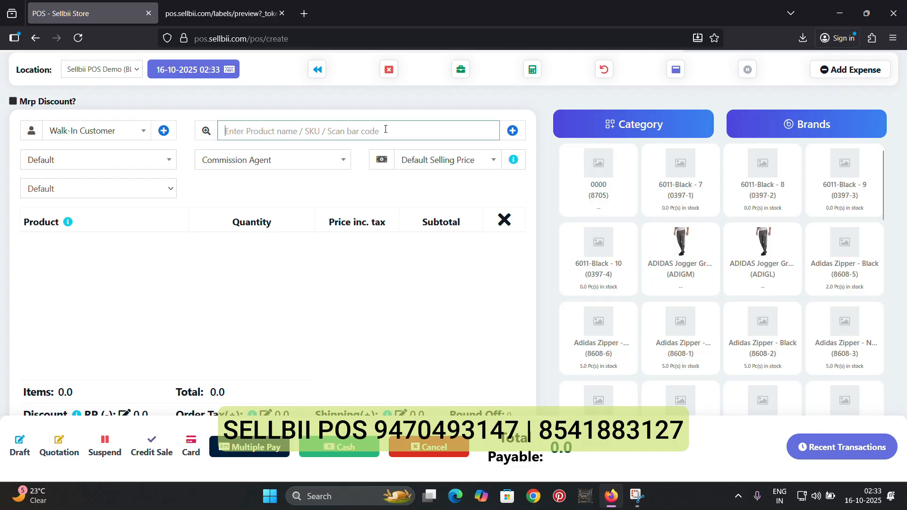
{"action": "type", "text": "surat"}
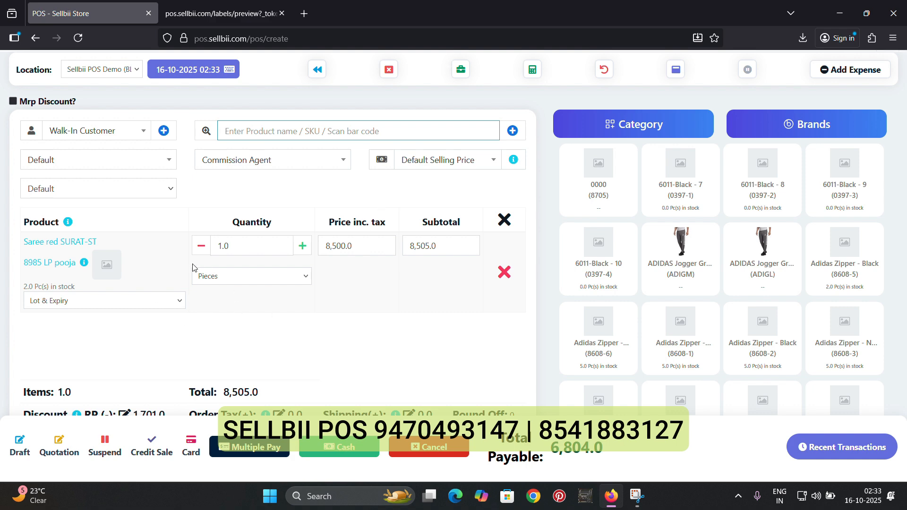
Remove the order-level percentage discount from the sale by clearing its discount amount and applying the change
{"action": "scroll", "coordinate": [194, 269], "scroll_direction": "down", "scroll_amount": 1}
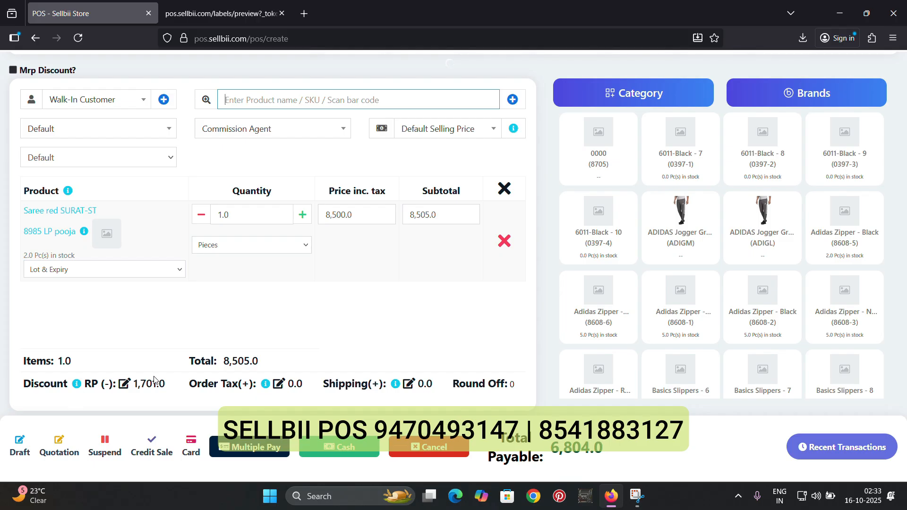
{"action": "left_click", "coordinate": [126, 384]}
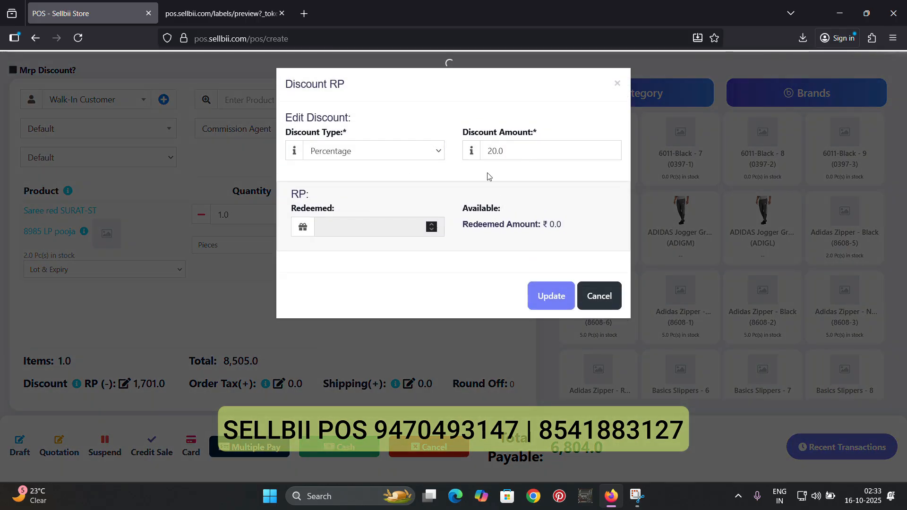
{"action": "left_click", "coordinate": [512, 150]}
{"action": "key", "text": "ctrl+a"}
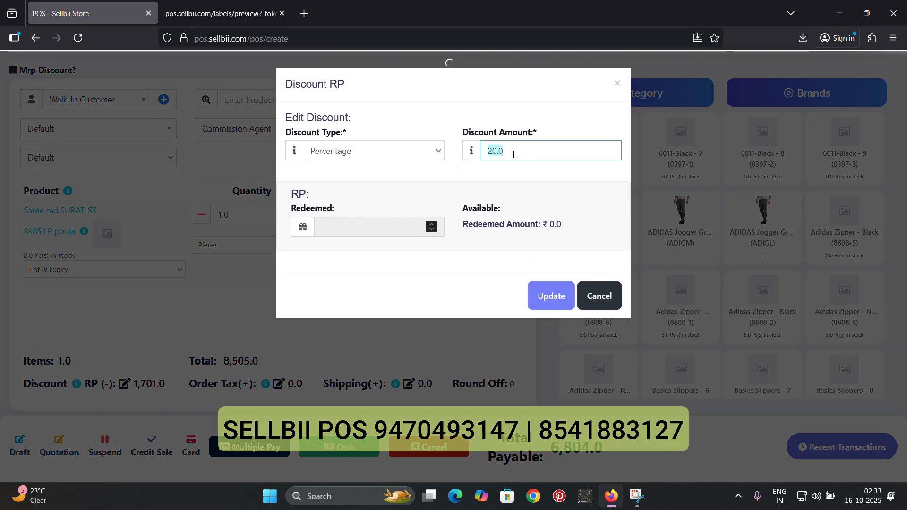
{"action": "key", "text": "BackSpace"}
{"action": "left_click", "coordinate": [550, 296]}
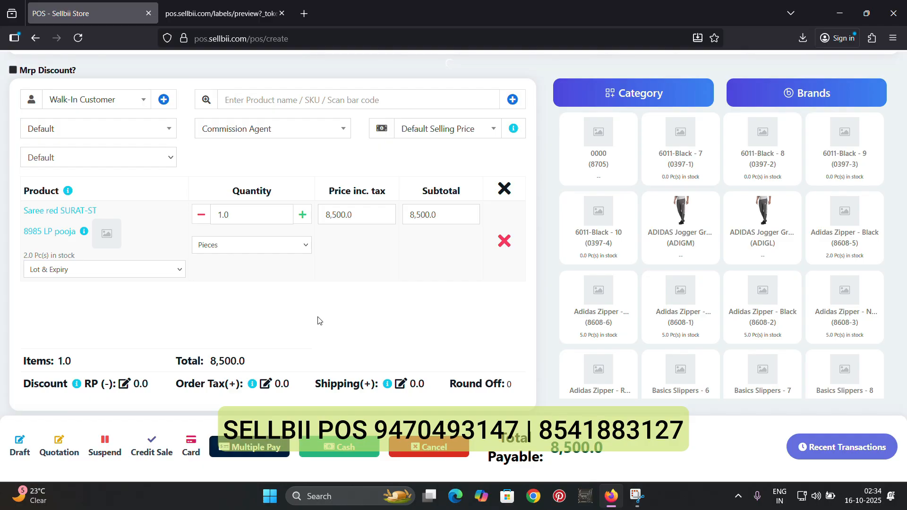
Examine the unit price, discount and tax details of the Saree red SURAT-ST line and close them
{"action": "left_click", "coordinate": [55, 212]}
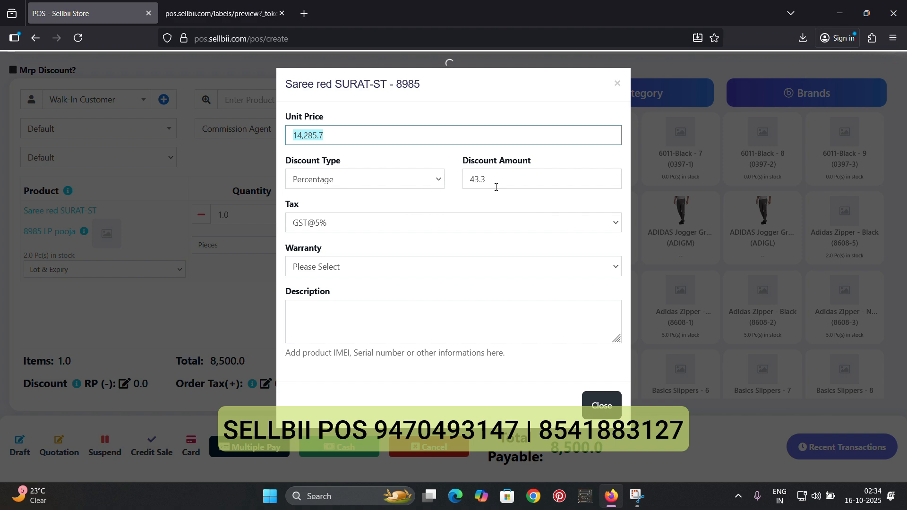
{"action": "left_click", "coordinate": [523, 394]}
{"action": "left_click", "coordinate": [601, 407]}
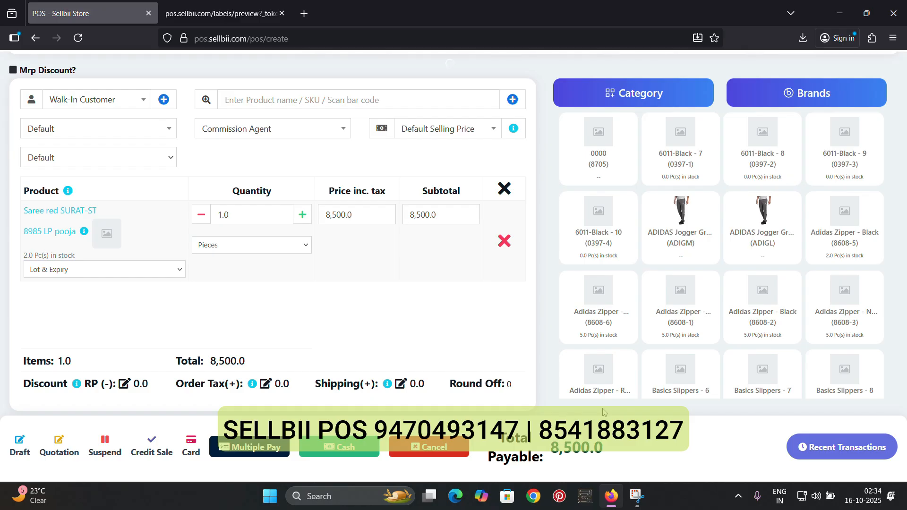
Assign one of the listed commission agents to the sale
{"action": "left_click", "coordinate": [269, 131]}
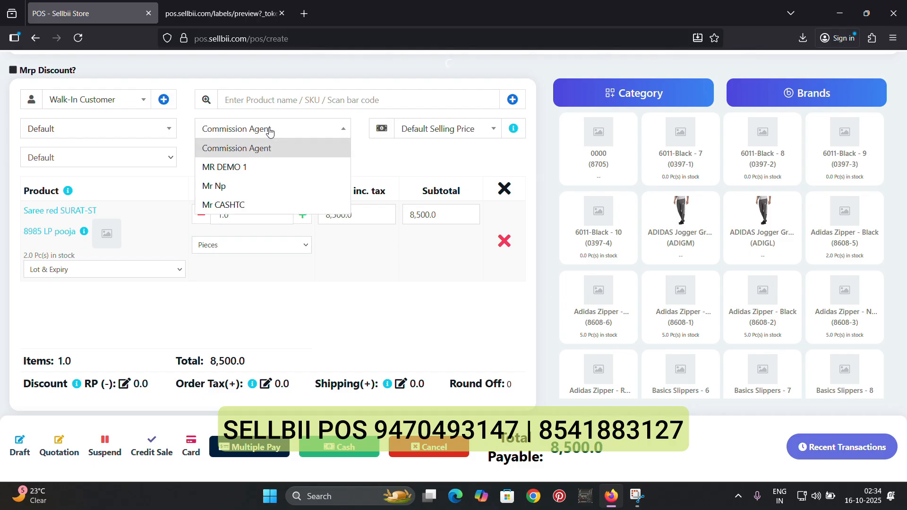
{"action": "left_click", "coordinate": [230, 184]}
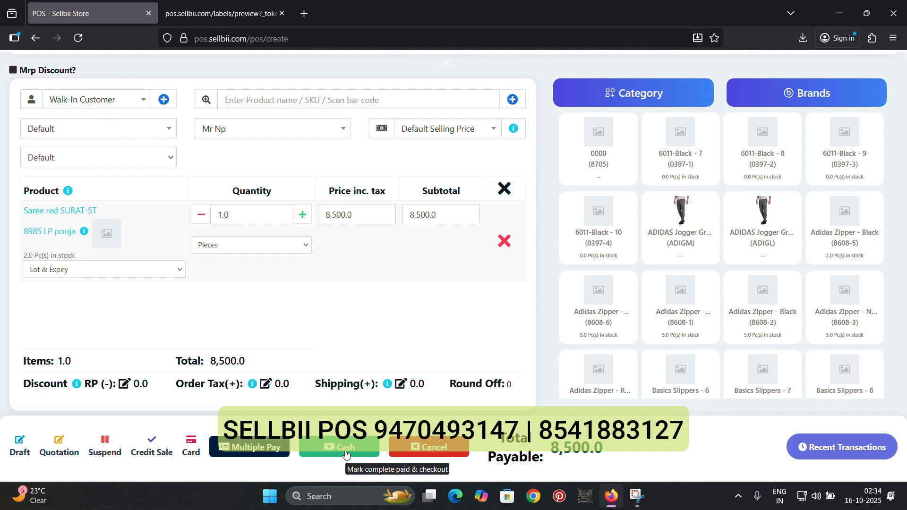
Add a new individual customer to the sale with prefix MR, the customer's first name and mobile number, and save the contact
{"action": "left_click", "coordinate": [159, 105]}
{"action": "left_click", "coordinate": [227, 129]}
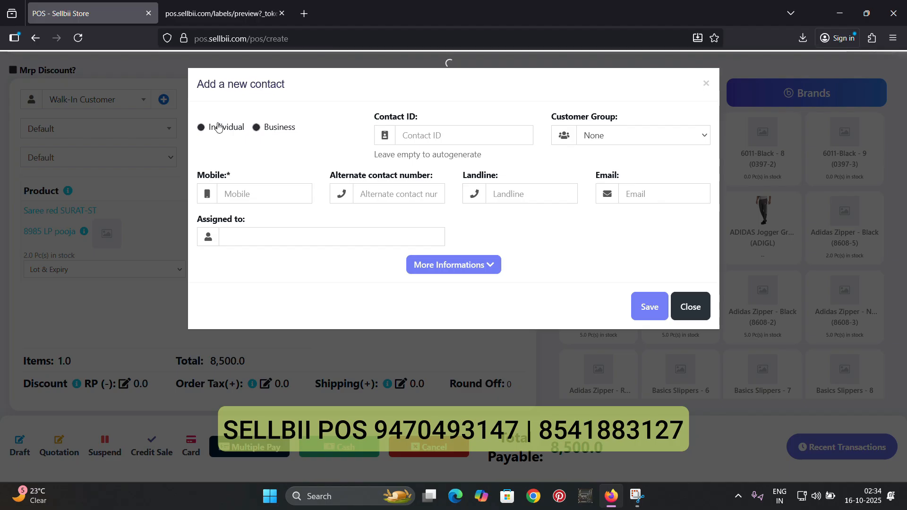
{"action": "left_click", "coordinate": [270, 201]}
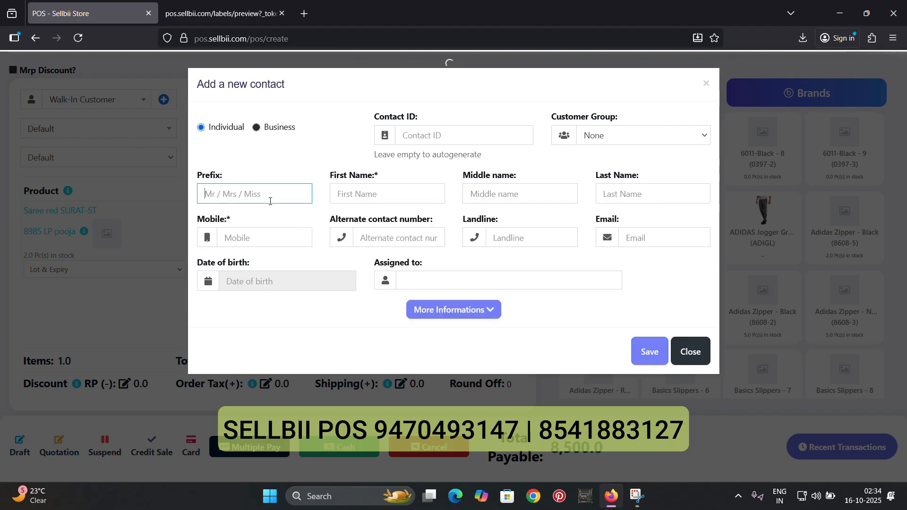
{"action": "type", "text": "MRAditya"}
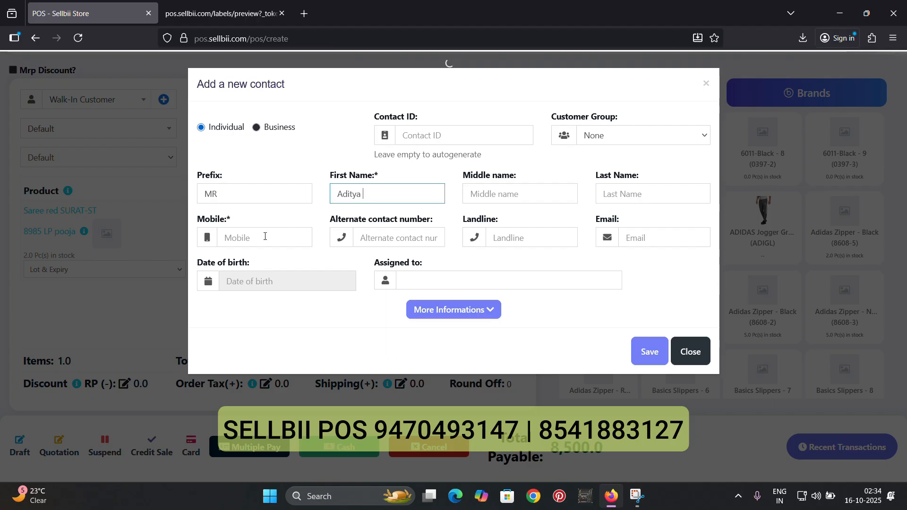
{"action": "left_click", "coordinate": [265, 236]}
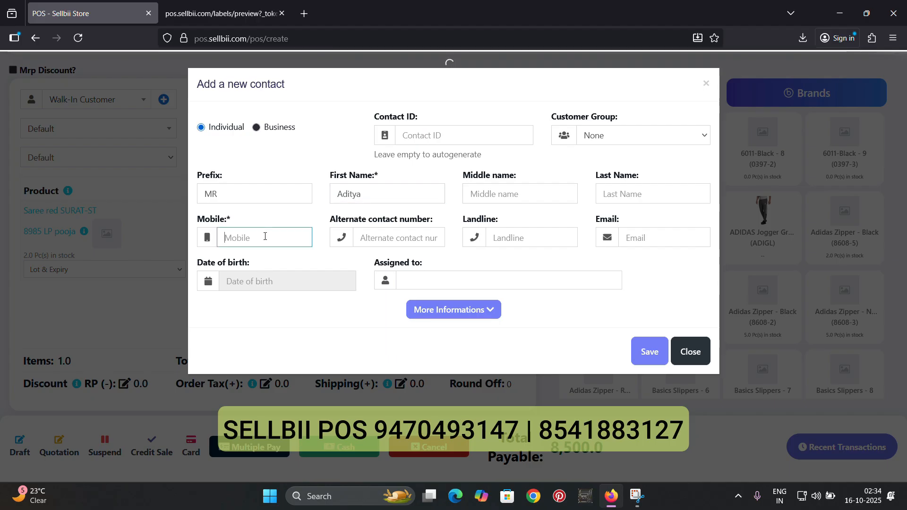
{"action": "type", "text": "66666666667"}
{"action": "left_click", "coordinate": [649, 351]}
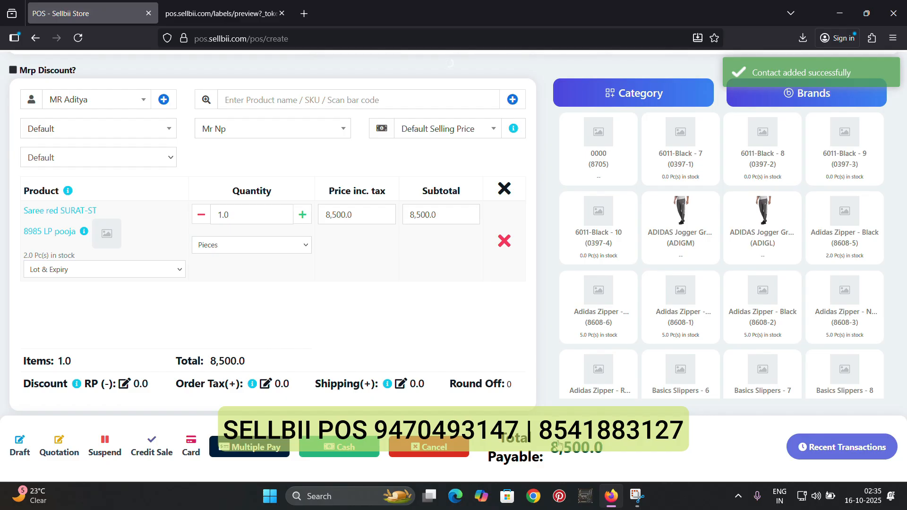
Split the sale's payment into 2000 in Cash and 6,500 by Bank Transfer, and finalize the payment
{"action": "left_click", "coordinate": [241, 453]}
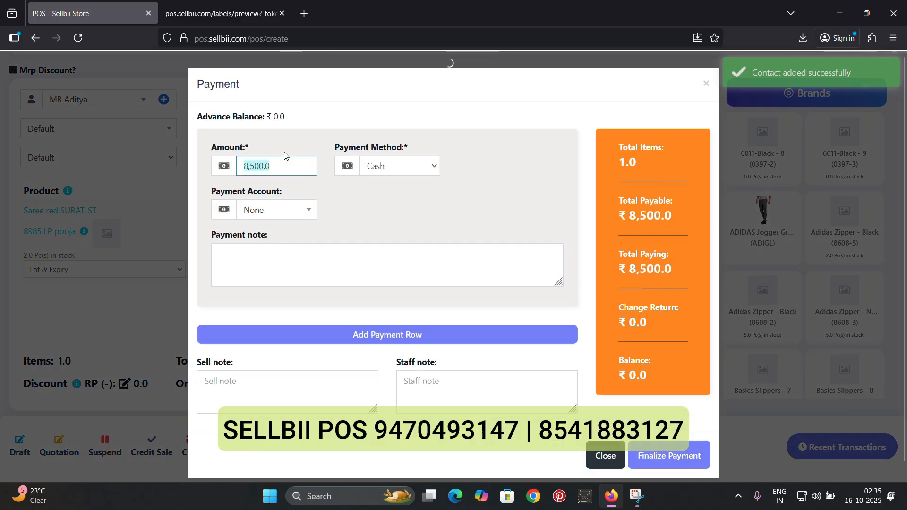
{"action": "type", "text": "2000"}
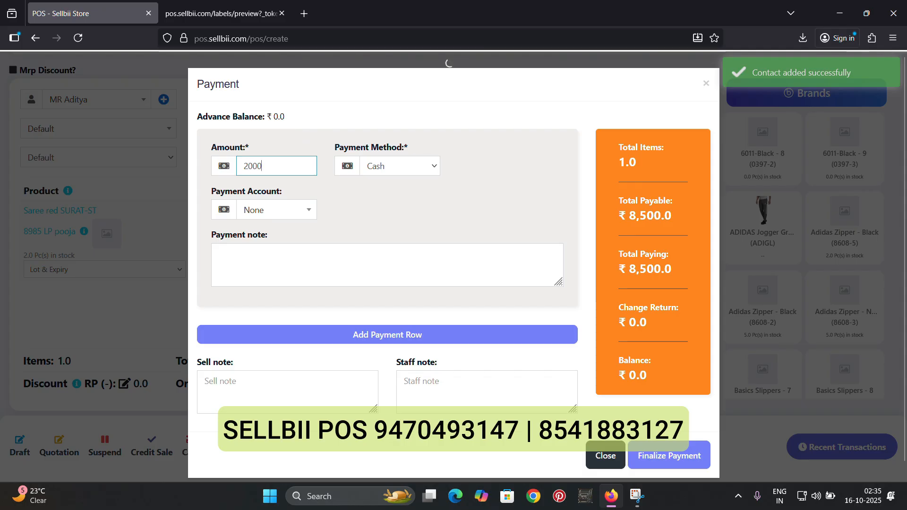
{"action": "left_click", "coordinate": [383, 220]}
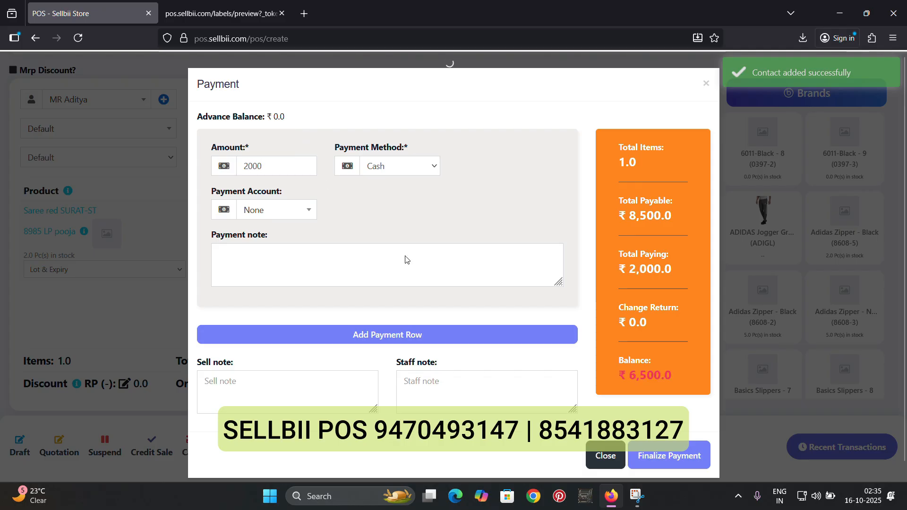
{"action": "left_click", "coordinate": [387, 337]}
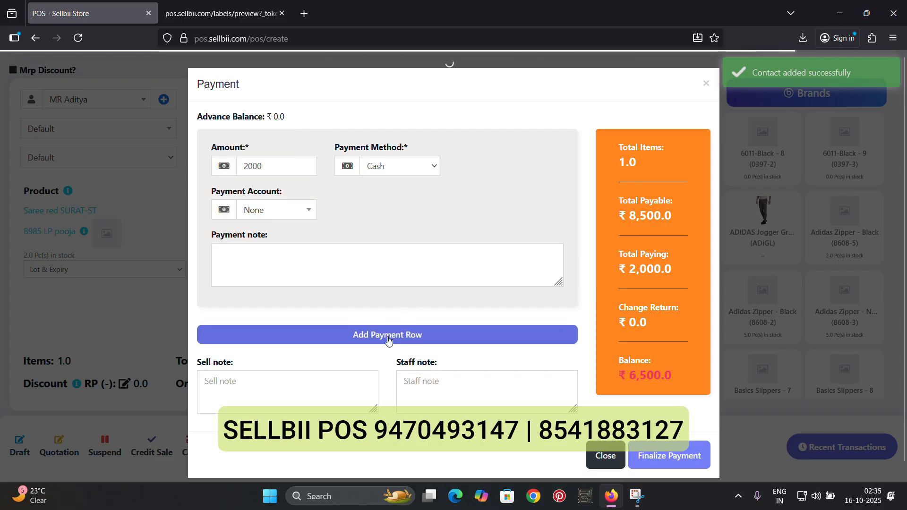
{"action": "left_click", "coordinate": [399, 404]}
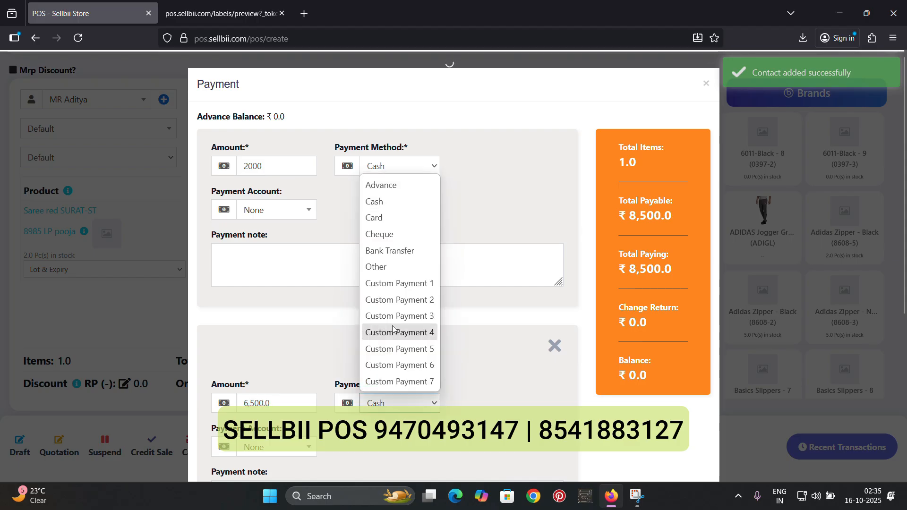
{"action": "left_click", "coordinate": [392, 251]}
{"action": "scroll", "coordinate": [431, 263], "scroll_direction": "down", "scroll_amount": 3}
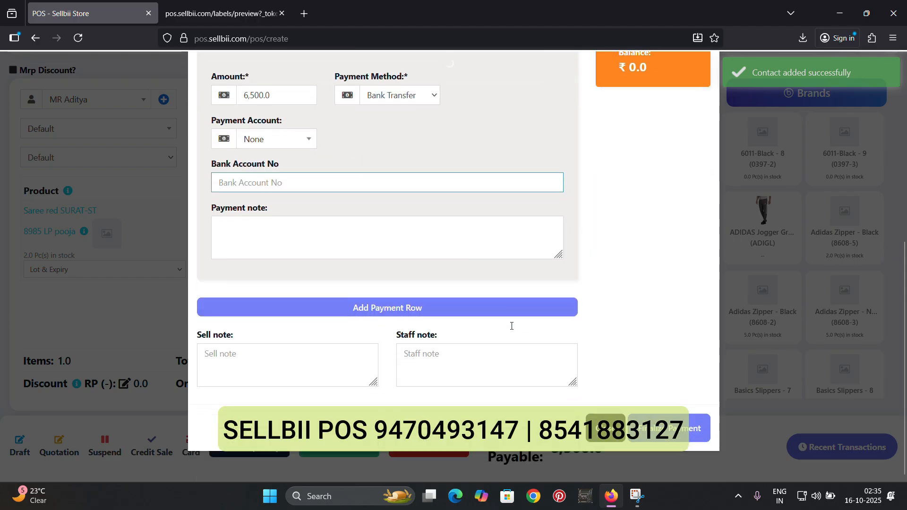
{"action": "left_click", "coordinate": [668, 454]}
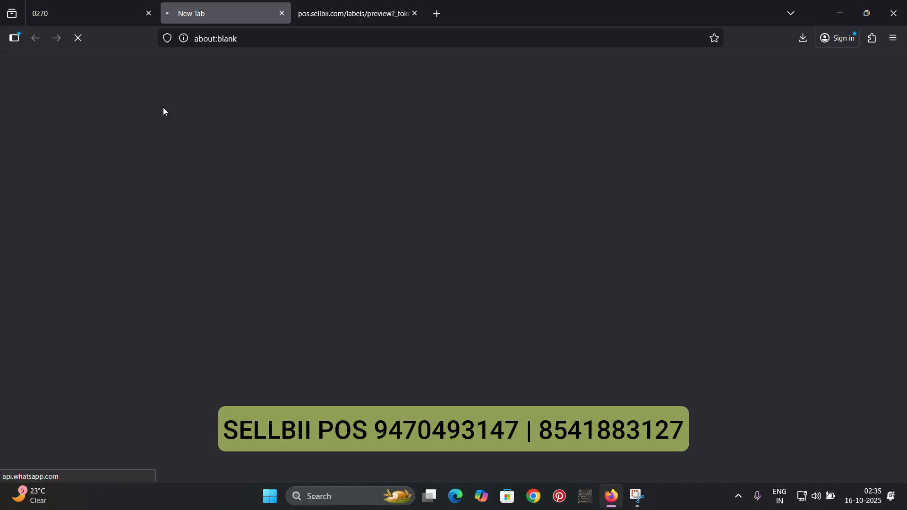
Review the invoice's print preview for the label printer and the WhatsApp message prepared for the customer
{"action": "left_click", "coordinate": [90, 16]}
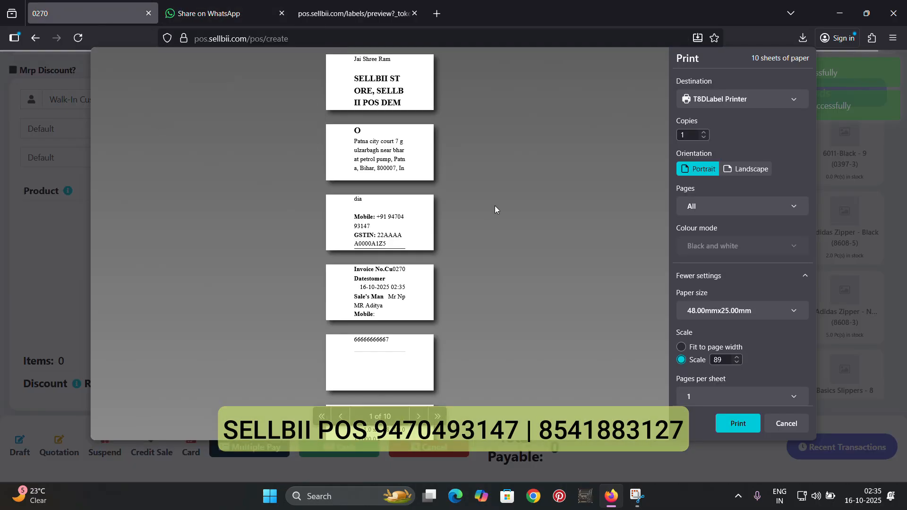
{"action": "left_click", "coordinate": [198, 17]}
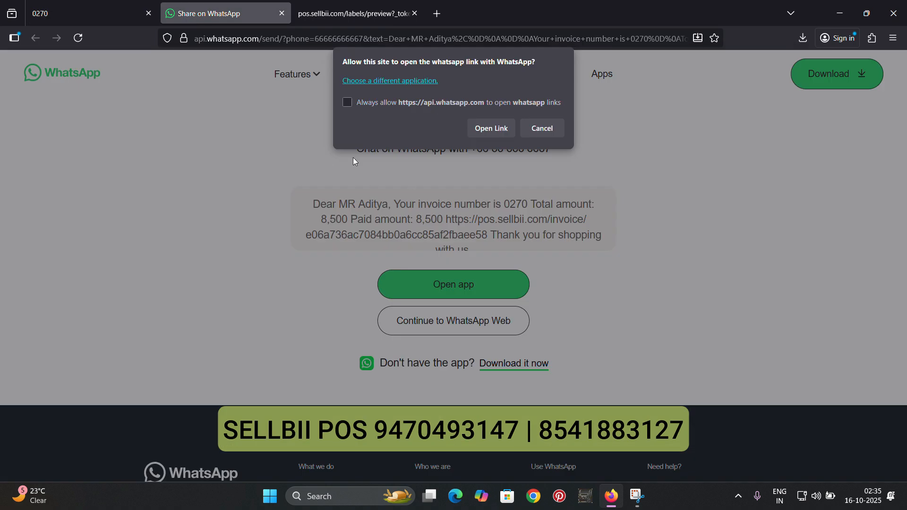
{"action": "left_click", "coordinate": [66, 17]}
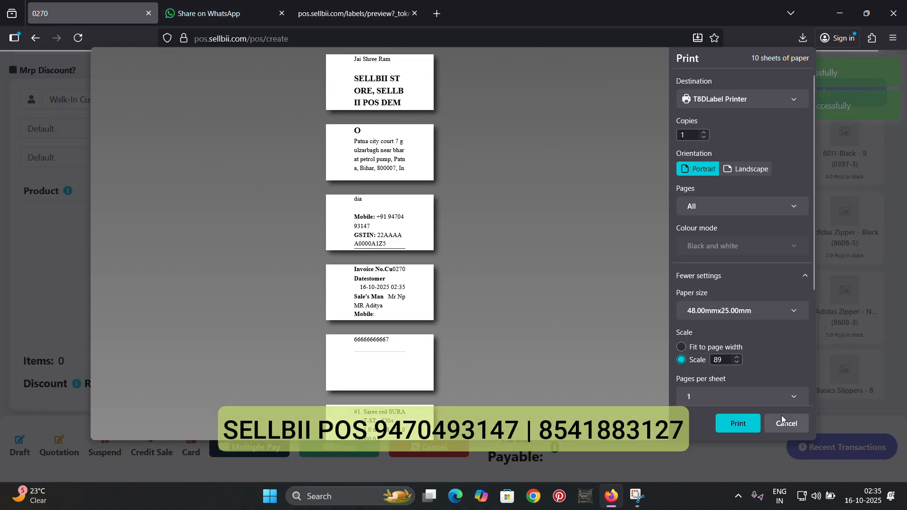
{"action": "scroll", "coordinate": [435, 145], "scroll_direction": "down", "scroll_amount": 5}
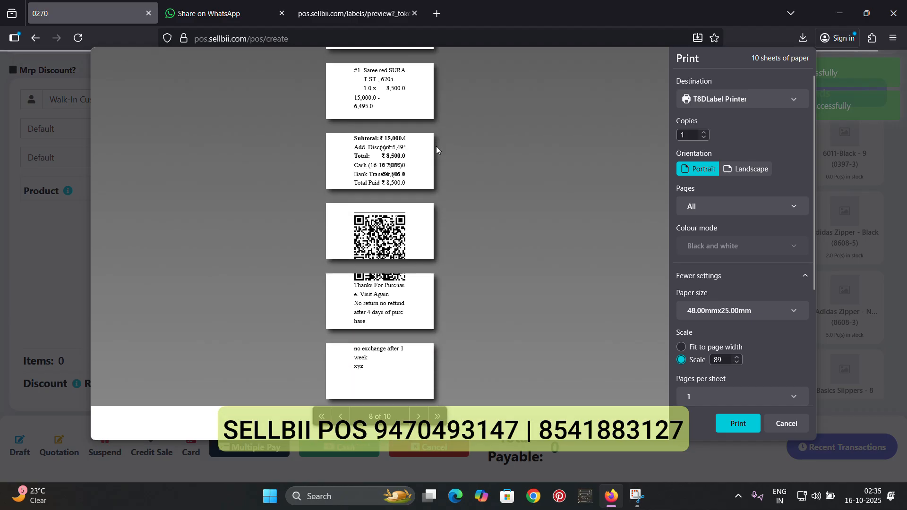
Preview the invoice with the Save to PDF destination and examine its item, discount, total and payment lines
{"action": "left_click", "coordinate": [775, 100]}
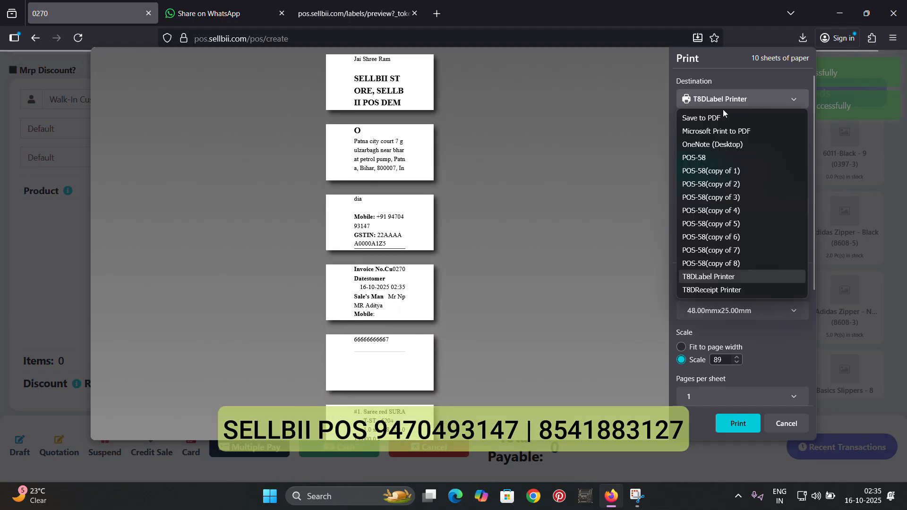
{"action": "left_click", "coordinate": [702, 118]}
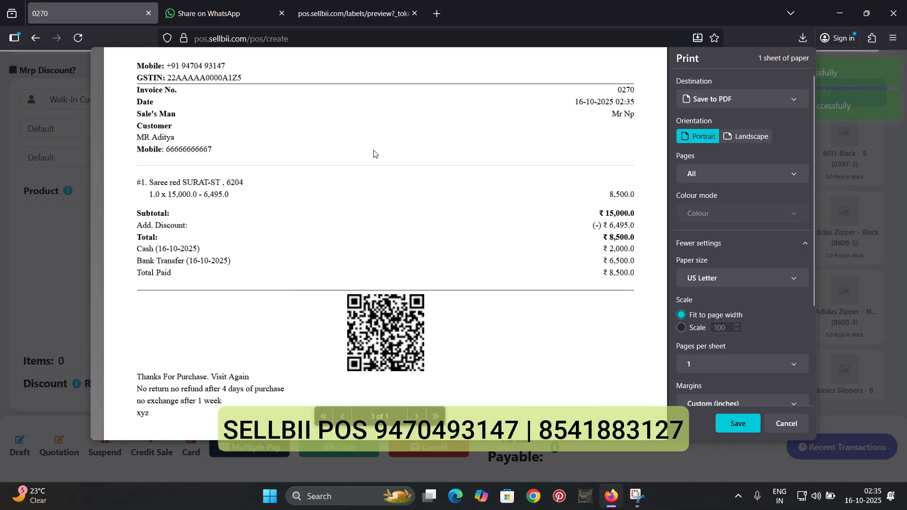
{"action": "scroll", "coordinate": [376, 154], "scroll_direction": "up", "scroll_amount": 3}
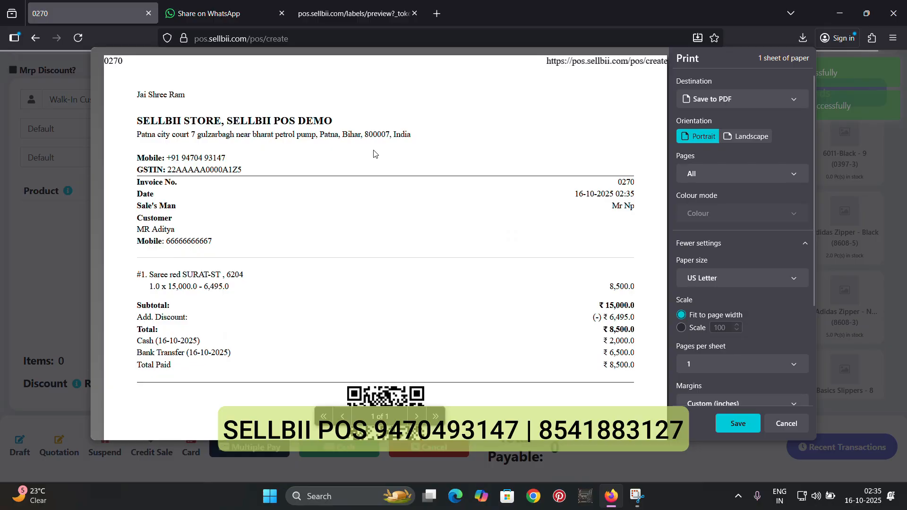
{"action": "scroll", "coordinate": [376, 155], "scroll_direction": "down", "scroll_amount": 3}
{"action": "scroll", "coordinate": [234, 159], "scroll_direction": "up", "scroll_amount": 3}
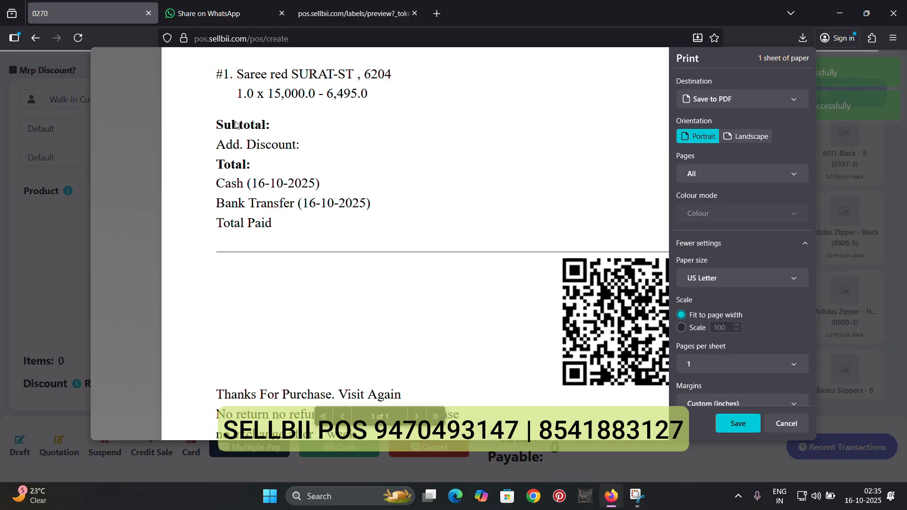
{"action": "scroll", "coordinate": [241, 124], "scroll_direction": "right", "scroll_amount": 5}
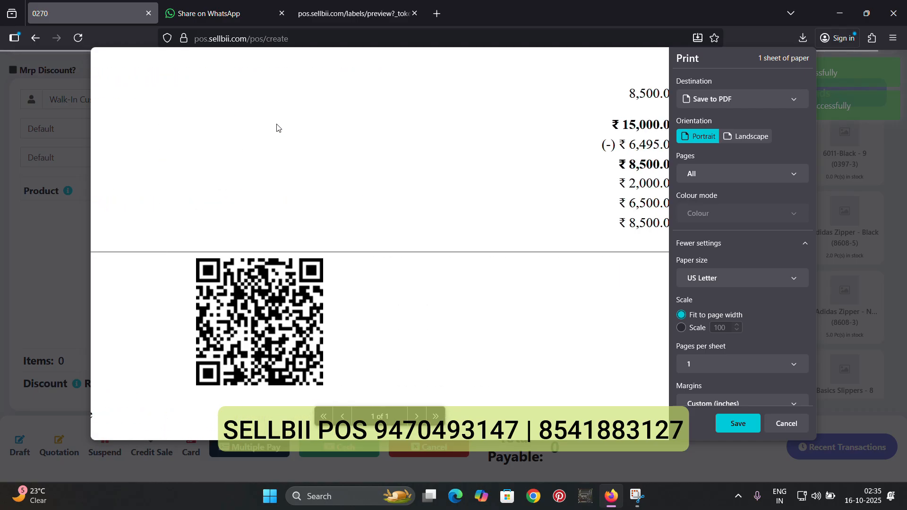
{"action": "scroll", "coordinate": [554, 131], "scroll_direction": "left", "scroll_amount": 6}
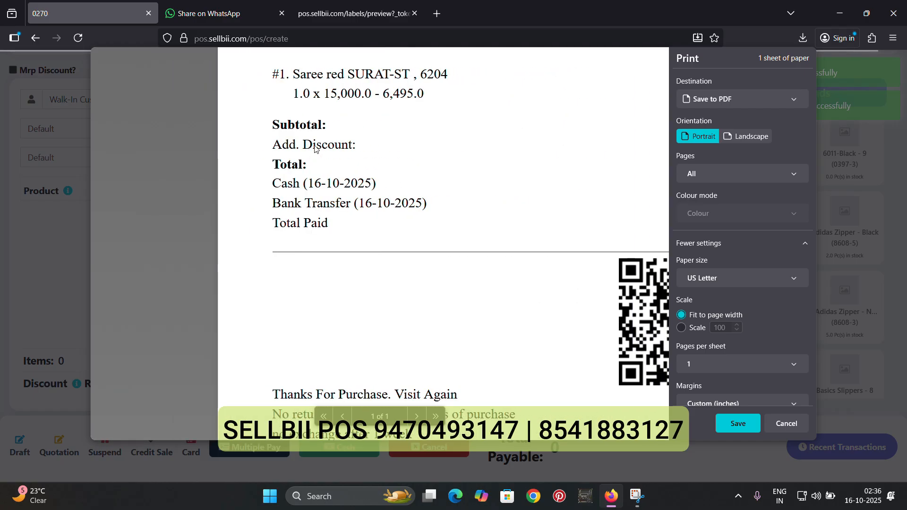
{"action": "scroll", "coordinate": [315, 148], "scroll_direction": "right", "scroll_amount": 7}
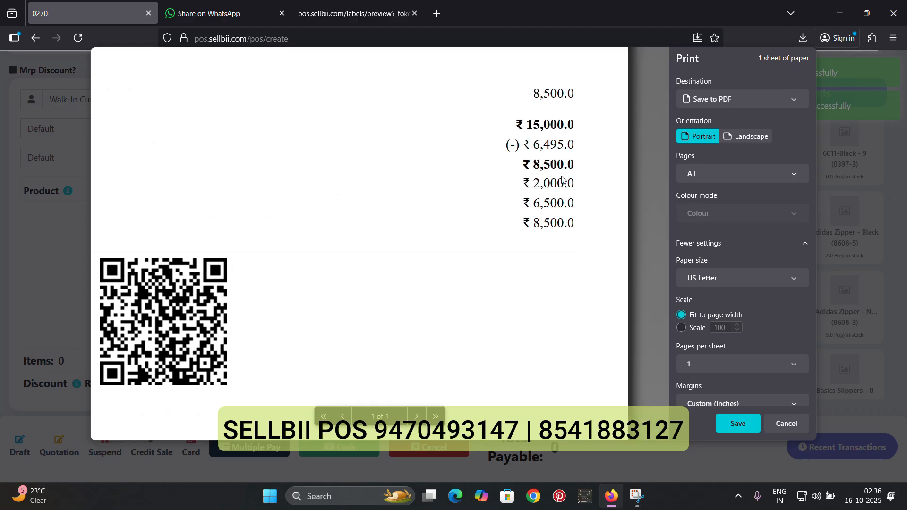
{"action": "scroll", "coordinate": [462, 205], "scroll_direction": "down", "scroll_amount": 8}
{"action": "scroll", "coordinate": [462, 204], "scroll_direction": "up", "scroll_amount": 3}
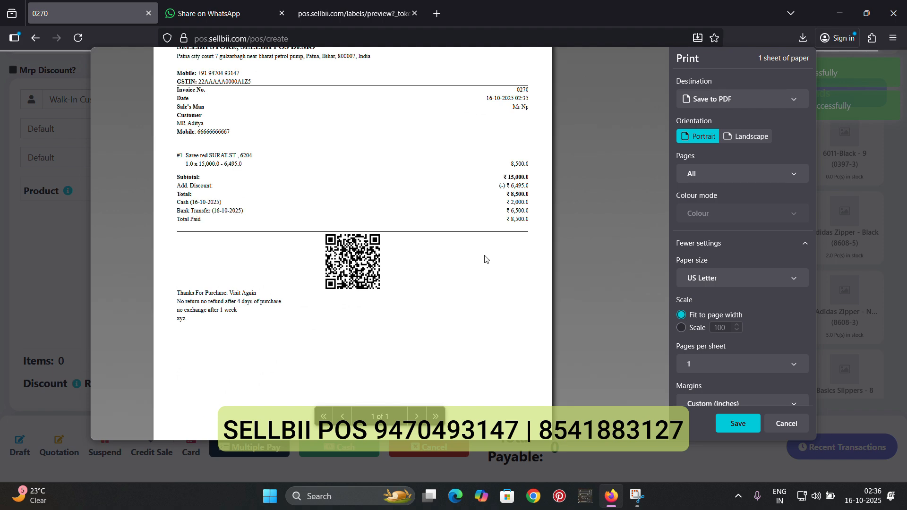
Examine the invoice's return and exchange terms, store header and customer details in the PDF preview
{"action": "scroll", "coordinate": [238, 273], "scroll_direction": "up", "scroll_amount": 5}
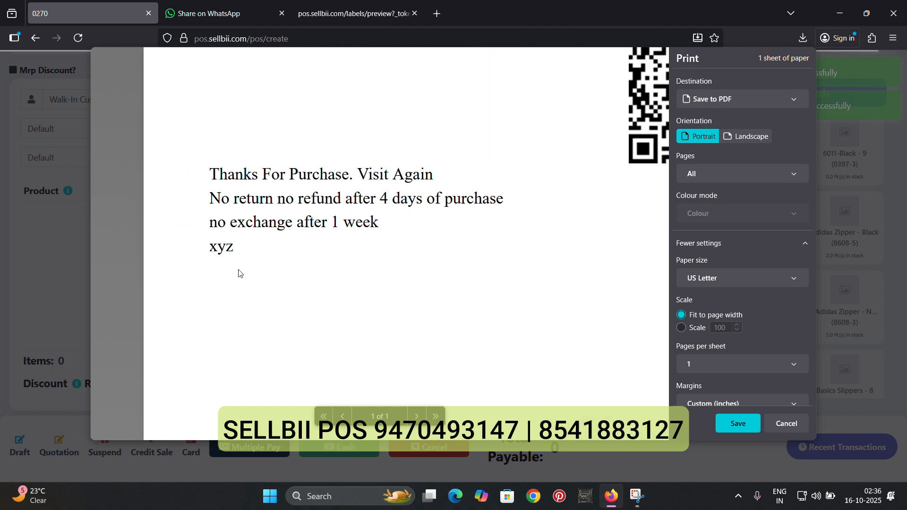
{"action": "scroll", "coordinate": [382, 235], "scroll_direction": "up", "scroll_amount": 3}
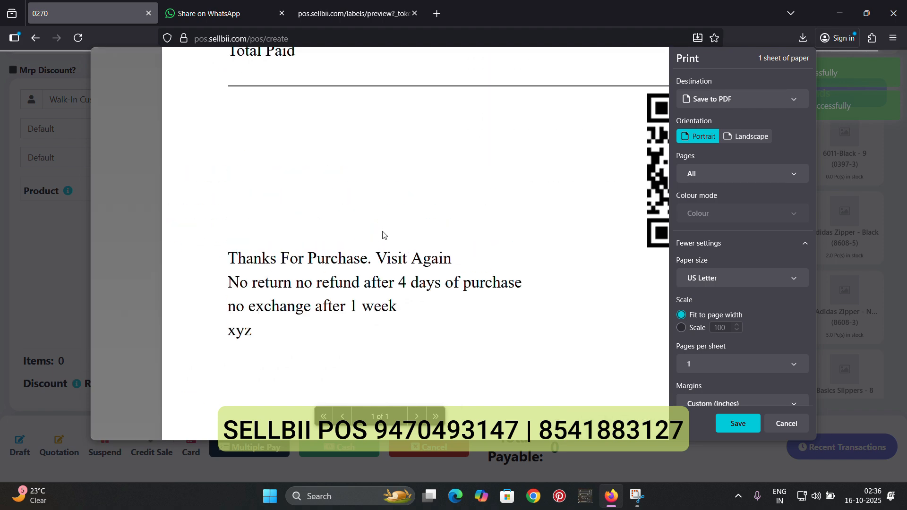
{"action": "scroll", "coordinate": [383, 234], "scroll_direction": "up", "scroll_amount": 10}
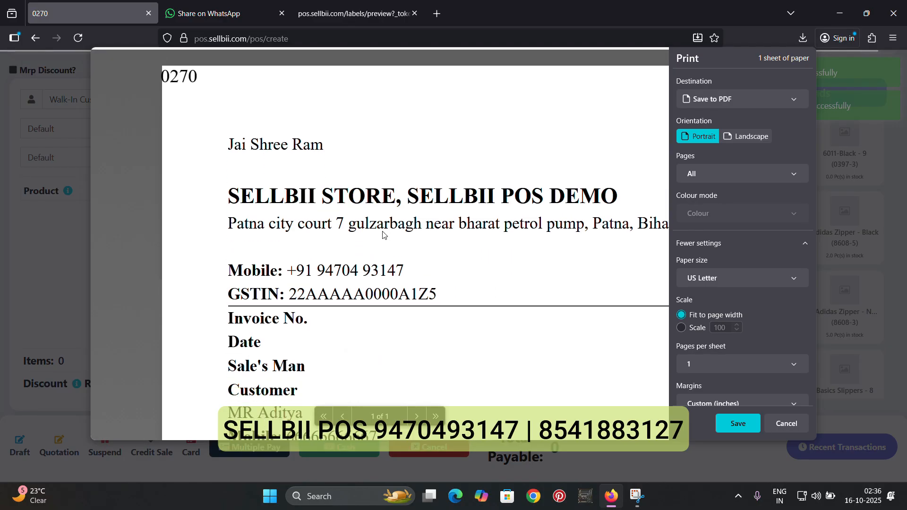
{"action": "scroll", "coordinate": [323, 212], "scroll_direction": "down", "scroll_amount": 1}
{"action": "scroll", "coordinate": [324, 212], "scroll_direction": "right", "scroll_amount": 1}
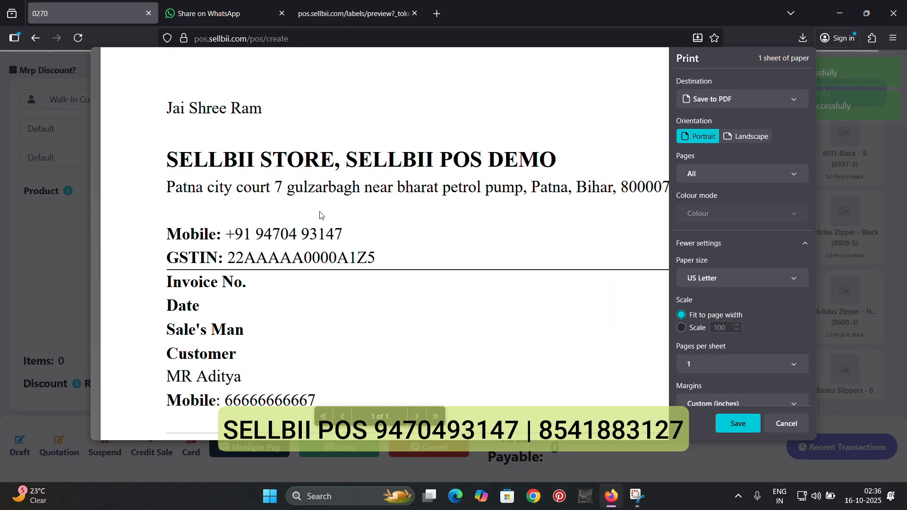
{"action": "scroll", "coordinate": [243, 274], "scroll_direction": "down", "scroll_amount": 4}
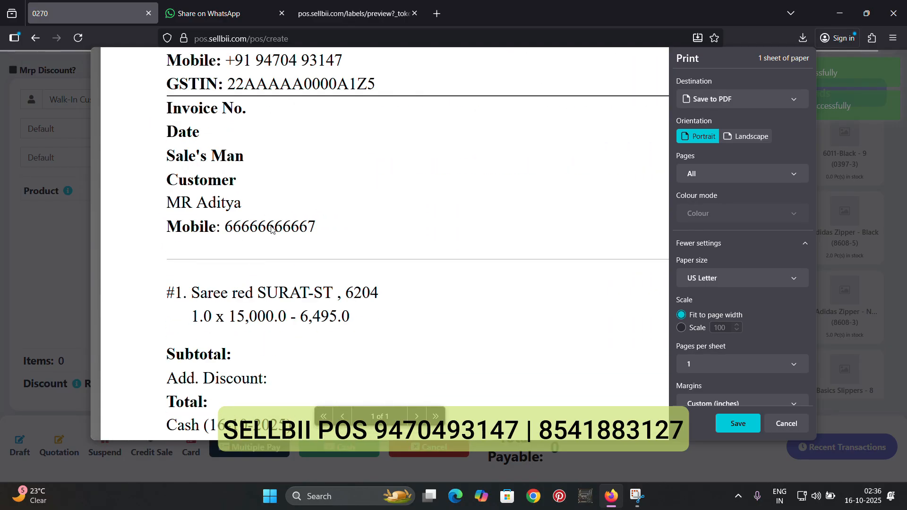
{"action": "scroll", "coordinate": [272, 230], "scroll_direction": "down", "scroll_amount": 3}
{"action": "scroll", "coordinate": [281, 229], "scroll_direction": "down", "scroll_amount": 3}
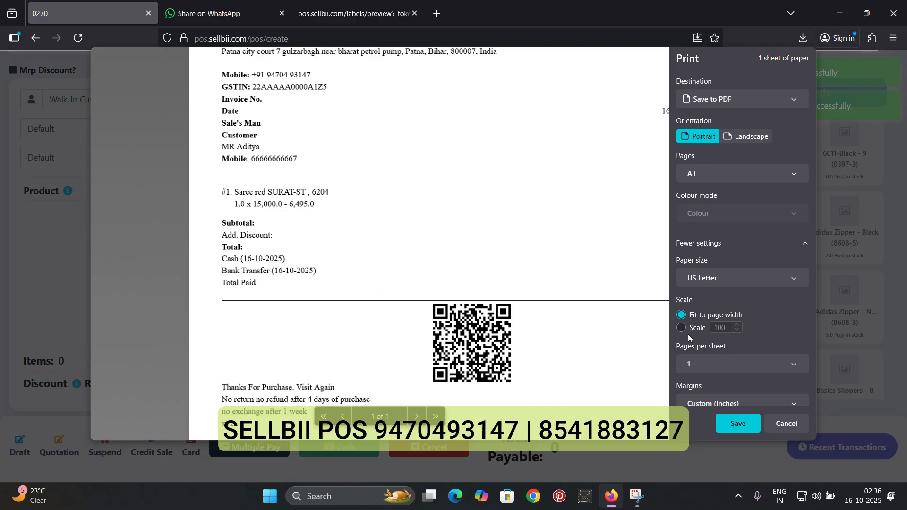
Cancel printing the invoice and close the WhatsApp share page
{"action": "left_click", "coordinate": [786, 425]}
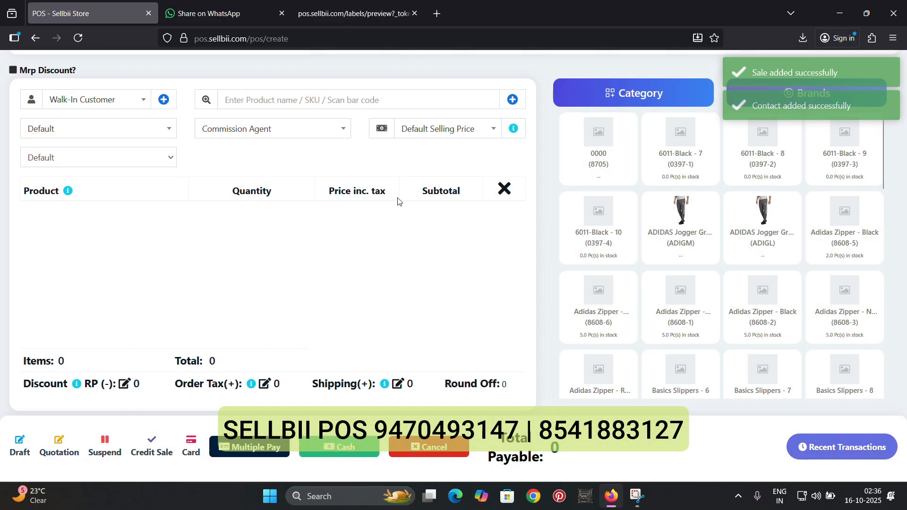
{"action": "left_click", "coordinate": [282, 14]}
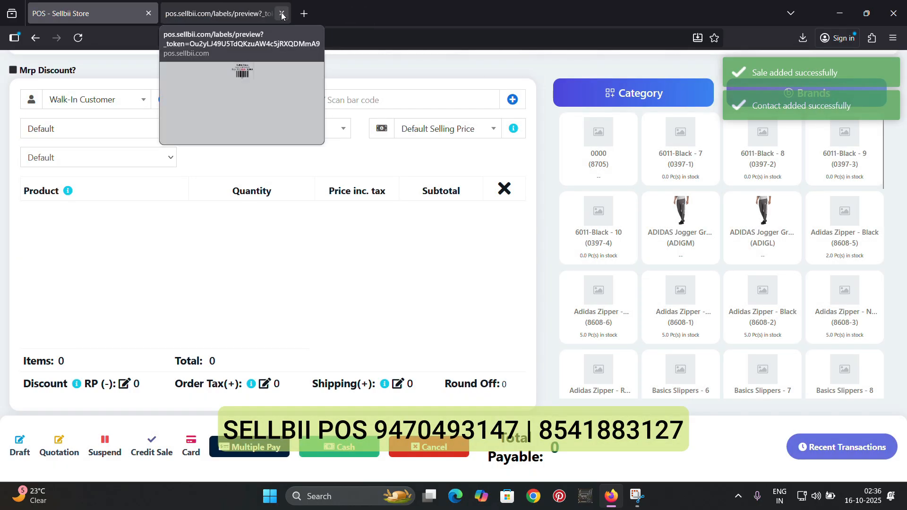
Leave the POS screen, open the form for adding a new product and name the product Suit red
{"action": "scroll", "coordinate": [281, 162], "scroll_direction": "up", "scroll_amount": 1}
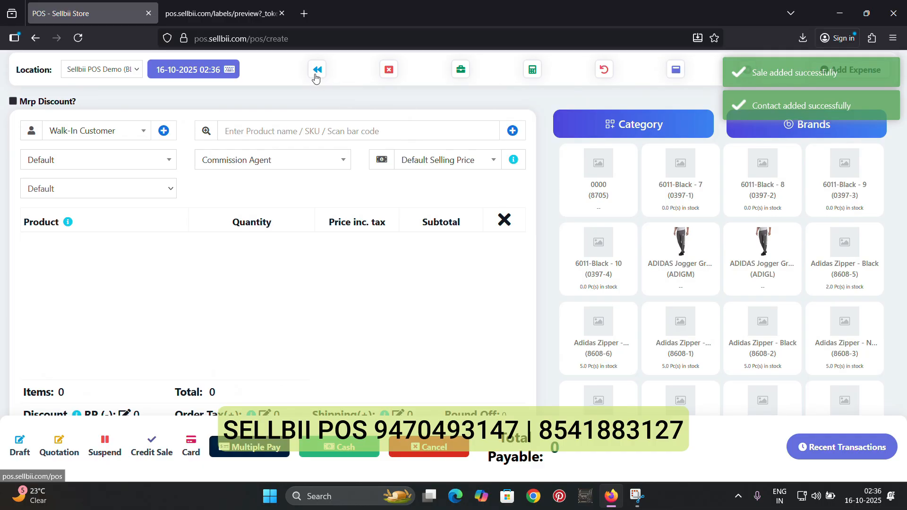
{"action": "left_click", "coordinate": [316, 77]}
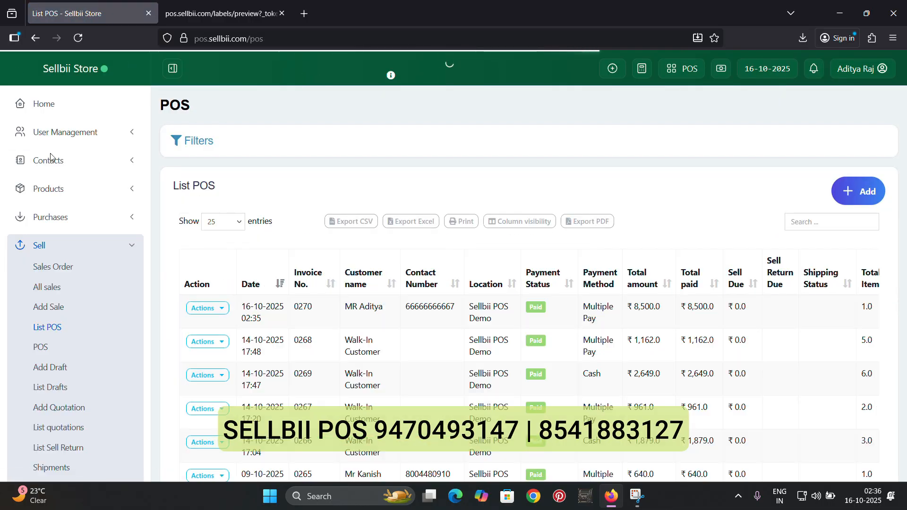
{"action": "left_click", "coordinate": [47, 191]}
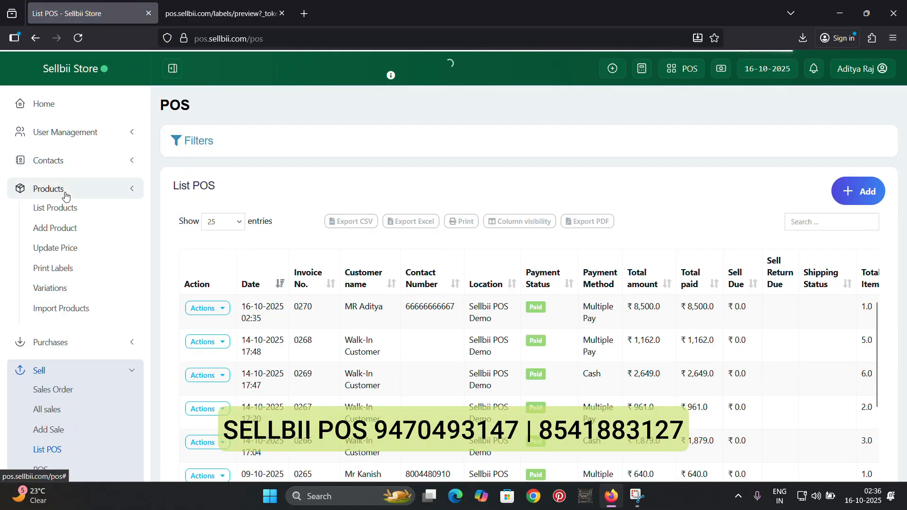
{"action": "left_click", "coordinate": [47, 230]}
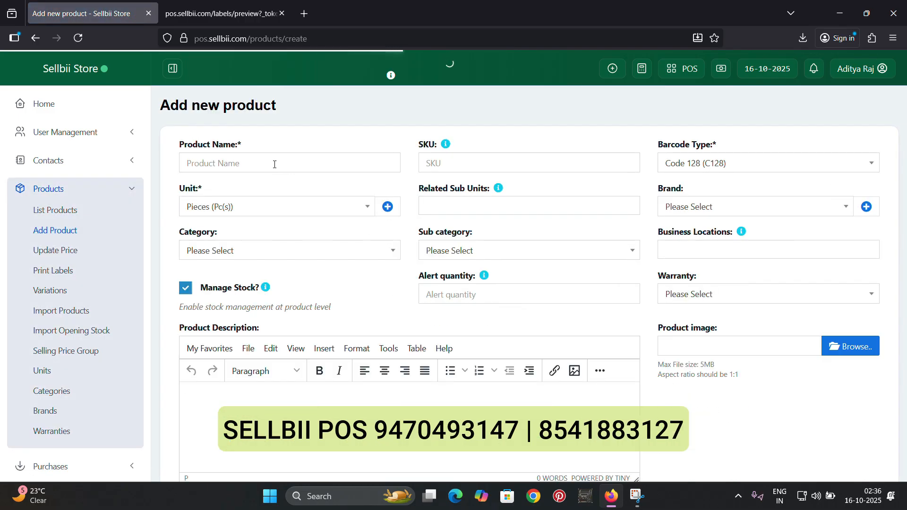
{"action": "left_click", "coordinate": [275, 164]}
{"action": "type", "text": "Suit red"}
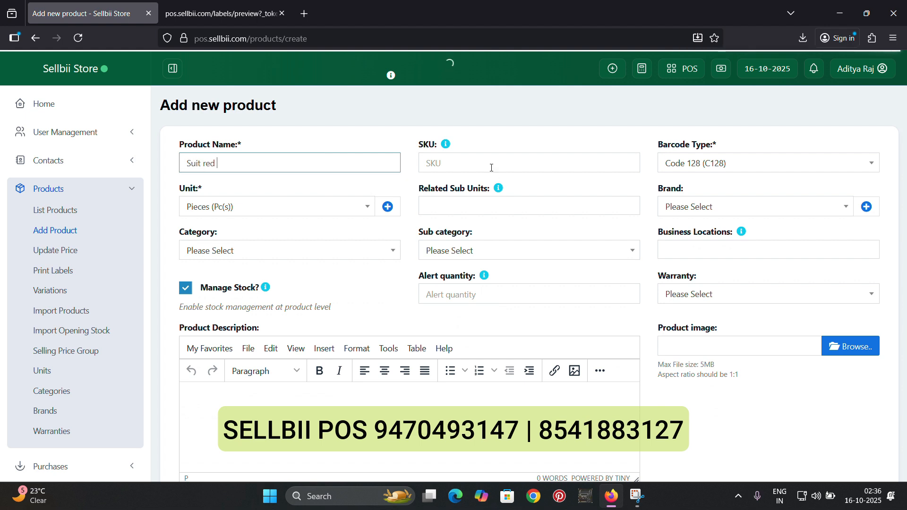
Set the new product's brand to LP Mayuri
{"action": "left_click", "coordinate": [713, 203]}
{"action": "scroll", "coordinate": [696, 279], "scroll_direction": "down", "scroll_amount": 5}
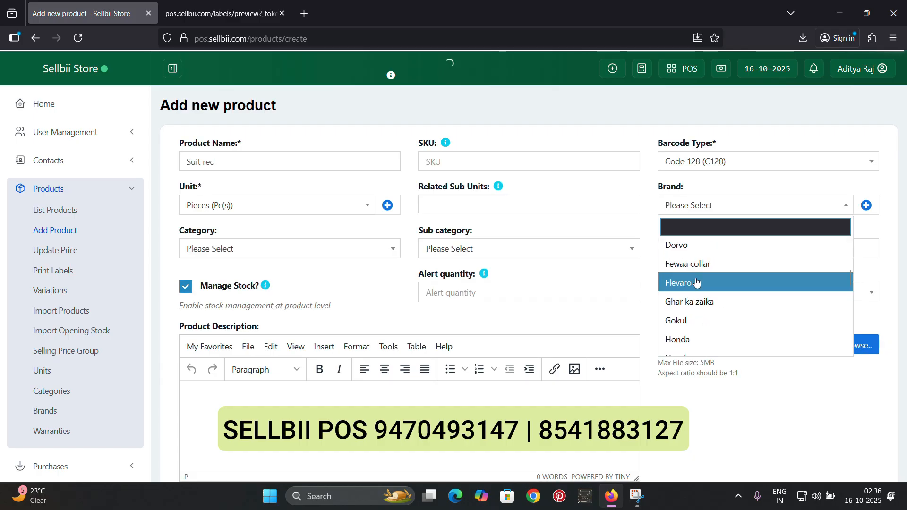
{"action": "scroll", "coordinate": [695, 282], "scroll_direction": "down", "scroll_amount": 3}
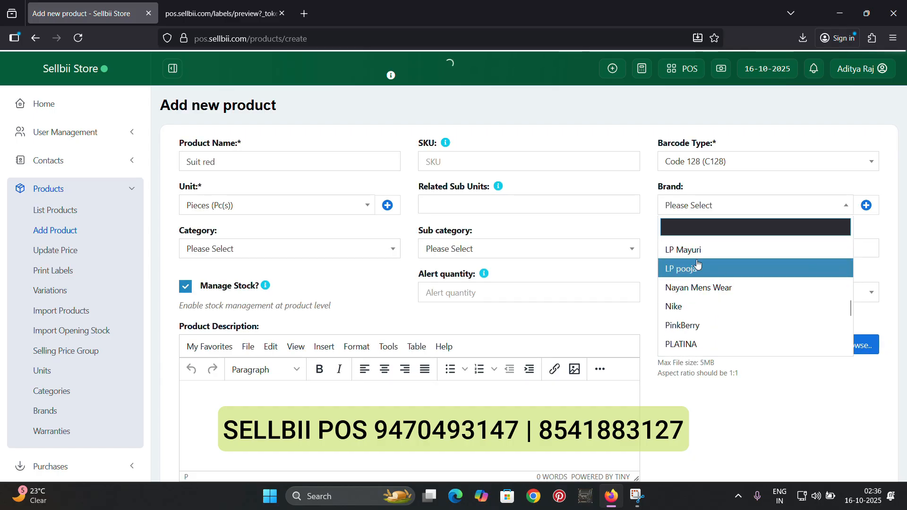
{"action": "left_click", "coordinate": [694, 252]}
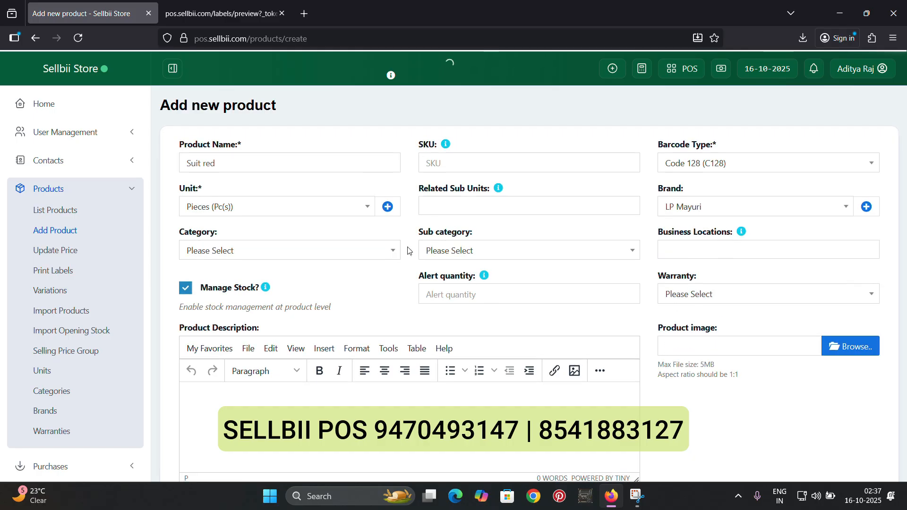
Assign the product to the Sellbii POS Demo (BL0001) business location and set the applicable tax to GST@5%
{"action": "scroll", "coordinate": [409, 250], "scroll_direction": "down", "scroll_amount": 1}
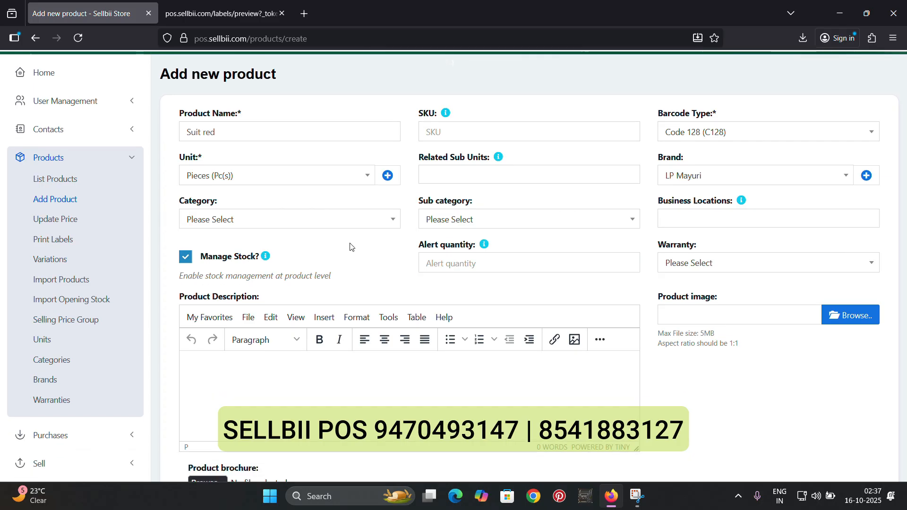
{"action": "left_click", "coordinate": [719, 222]}
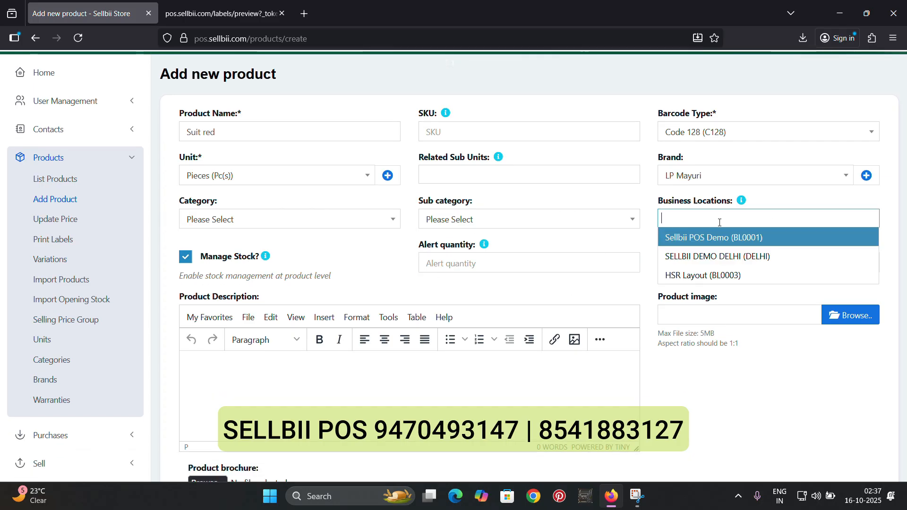
{"action": "scroll", "coordinate": [425, 286], "scroll_direction": "down", "scroll_amount": 10}
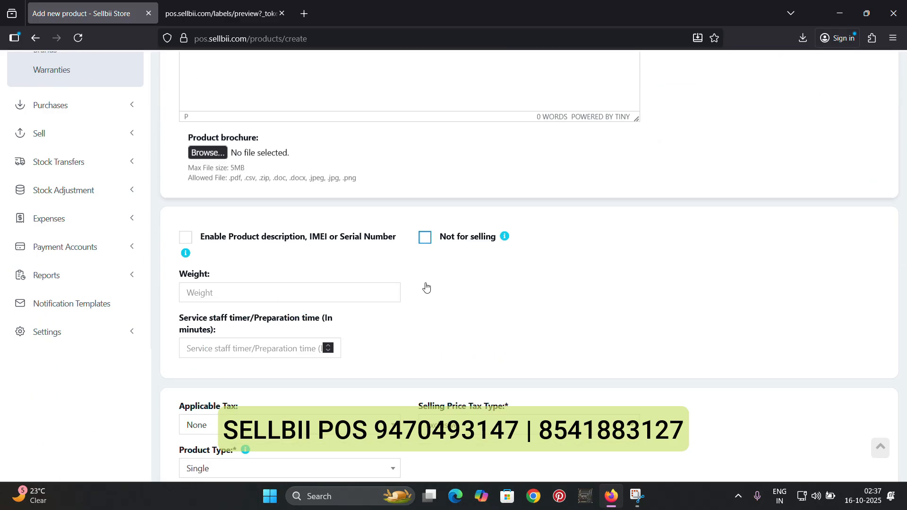
{"action": "left_click", "coordinate": [291, 245]}
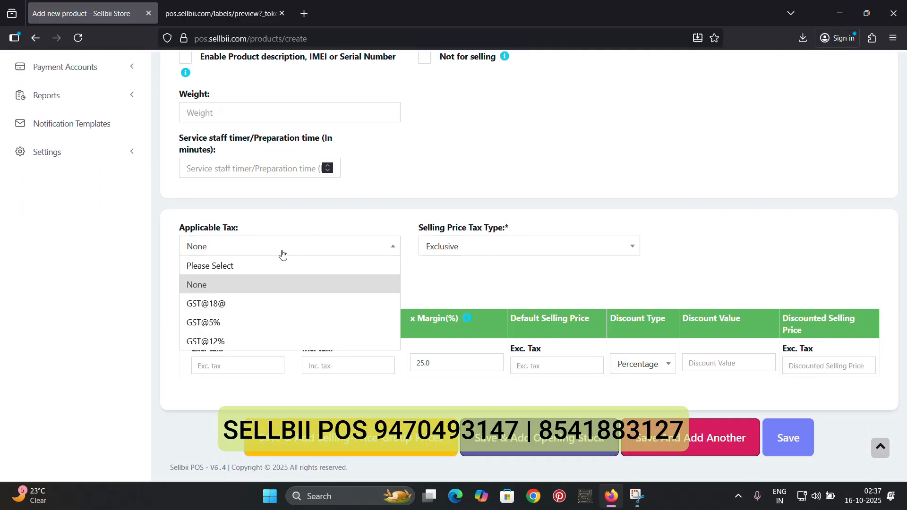
{"action": "left_click", "coordinate": [205, 319]}
Set the selling price tax type to Inclusive and the product type to Variable
{"action": "left_click", "coordinate": [457, 246]}
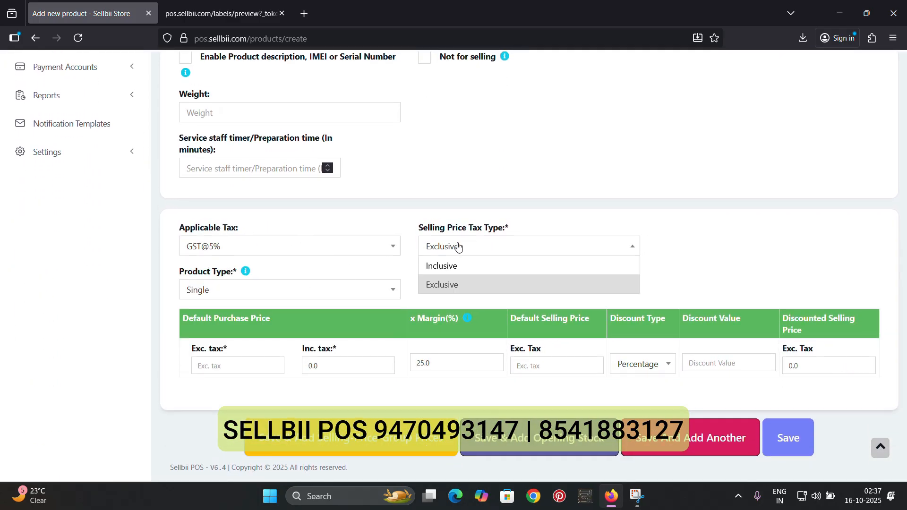
{"action": "left_click", "coordinate": [449, 265]}
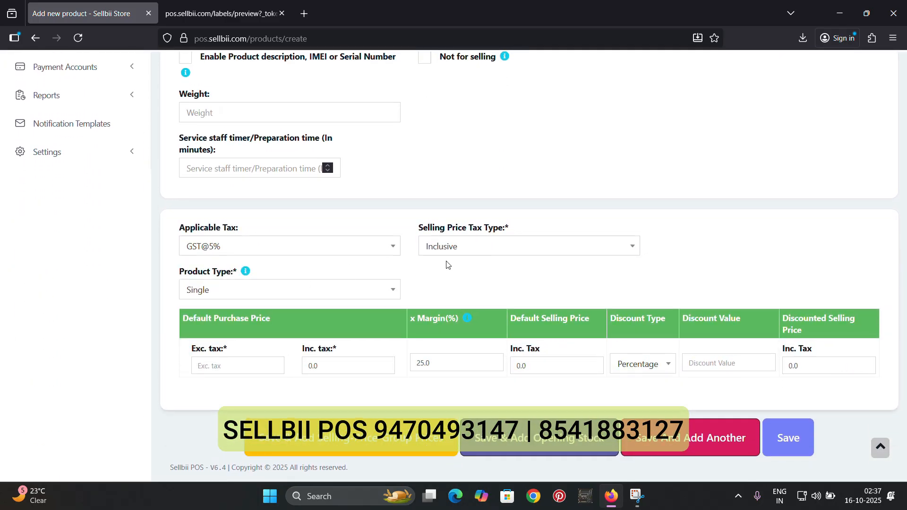
{"action": "left_click", "coordinate": [253, 294]}
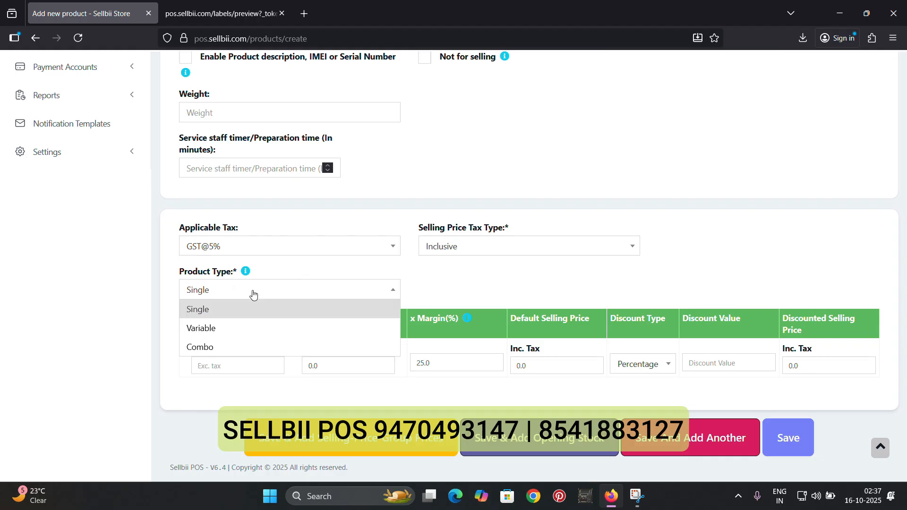
{"action": "left_click", "coordinate": [449, 281]}
{"action": "left_click", "coordinate": [270, 287]}
{"action": "left_click", "coordinate": [190, 328]}
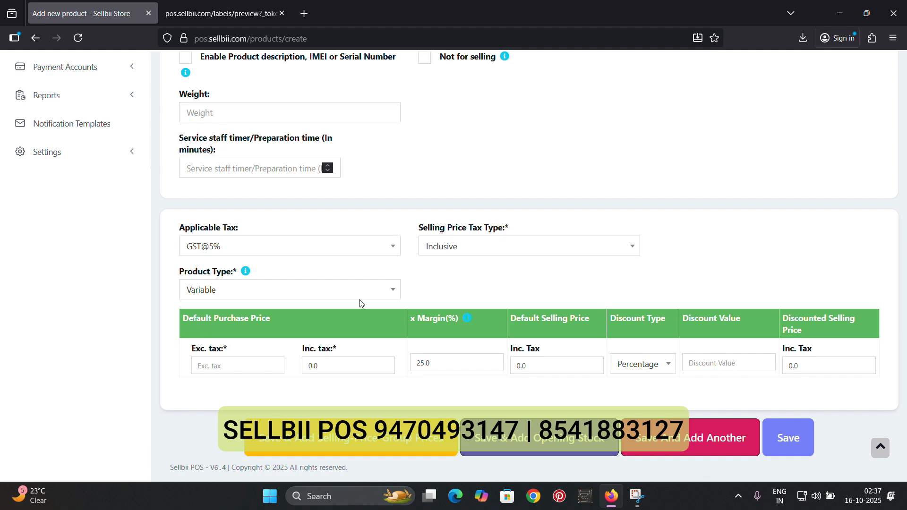
Choose Sizes as the variation for the variable product
{"action": "scroll", "coordinate": [360, 302], "scroll_direction": "down", "scroll_amount": 3}
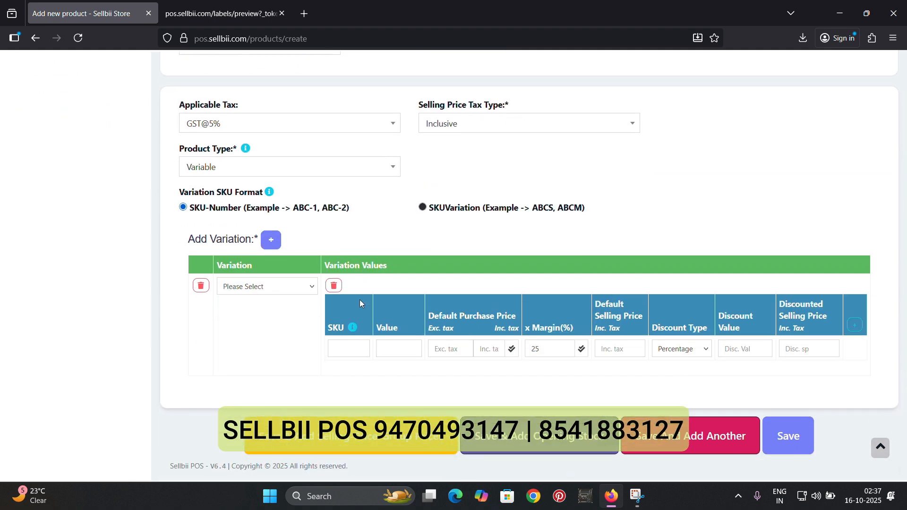
{"action": "left_click", "coordinate": [245, 296]}
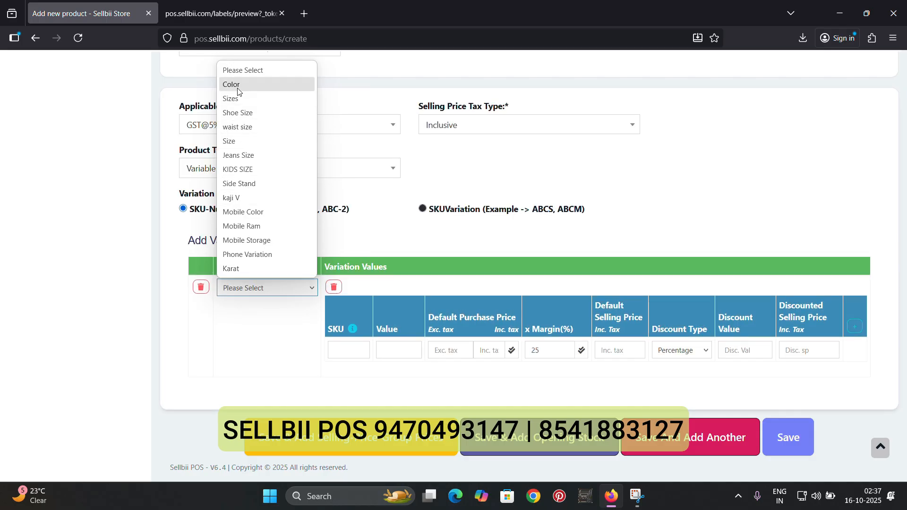
{"action": "left_click", "coordinate": [239, 142]}
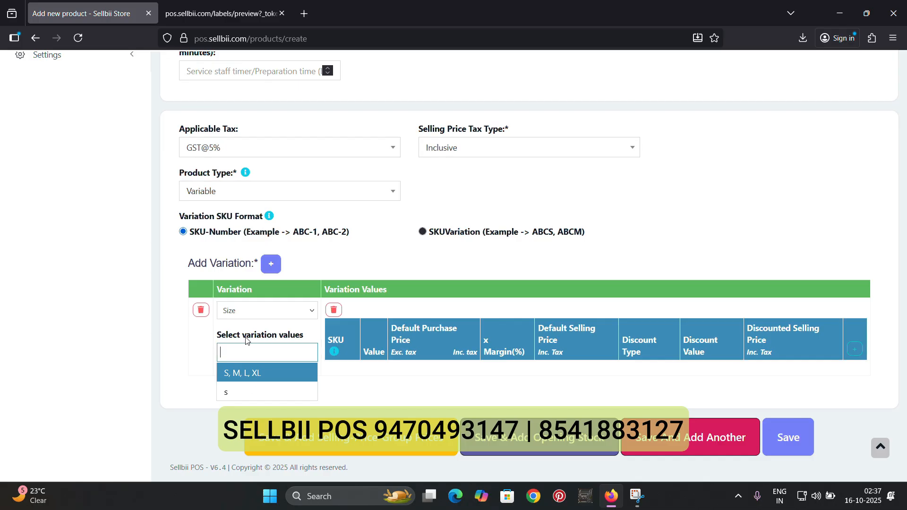
{"action": "left_click", "coordinate": [246, 311]}
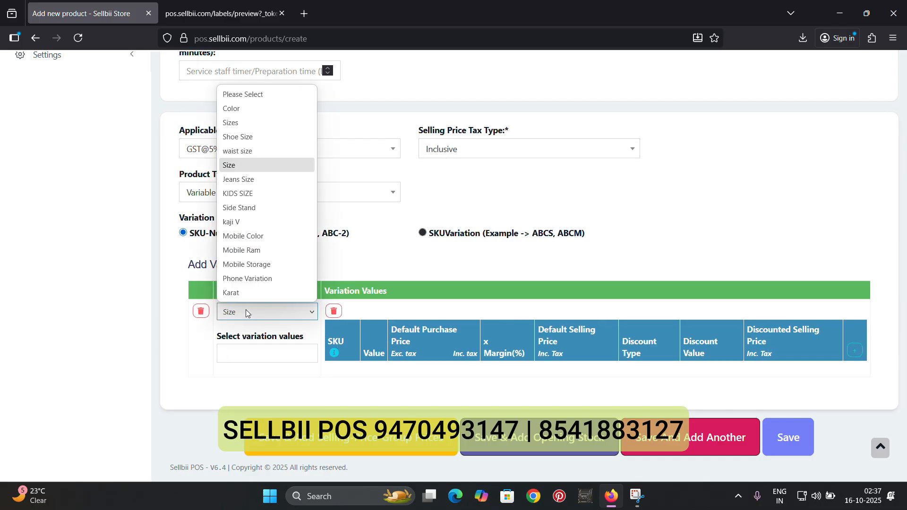
{"action": "left_click", "coordinate": [239, 123]}
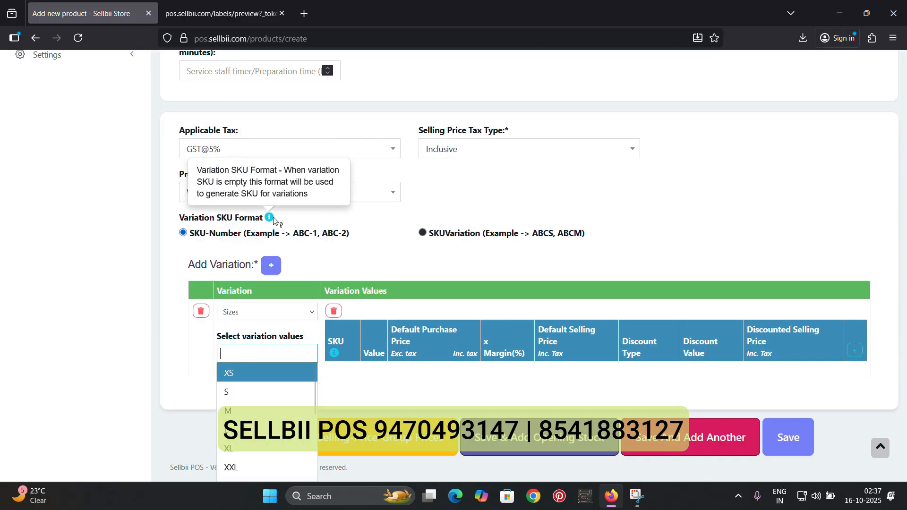
Add XS, S, M and L as the variation values
{"action": "scroll", "coordinate": [256, 409], "scroll_direction": "down", "scroll_amount": 3}
{"action": "scroll", "coordinate": [255, 409], "scroll_direction": "up", "scroll_amount": 5}
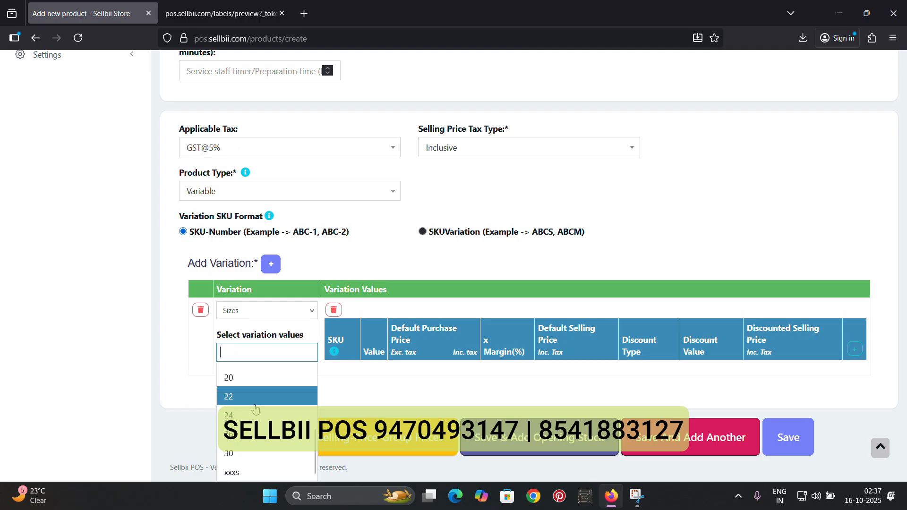
{"action": "left_click", "coordinate": [242, 374]}
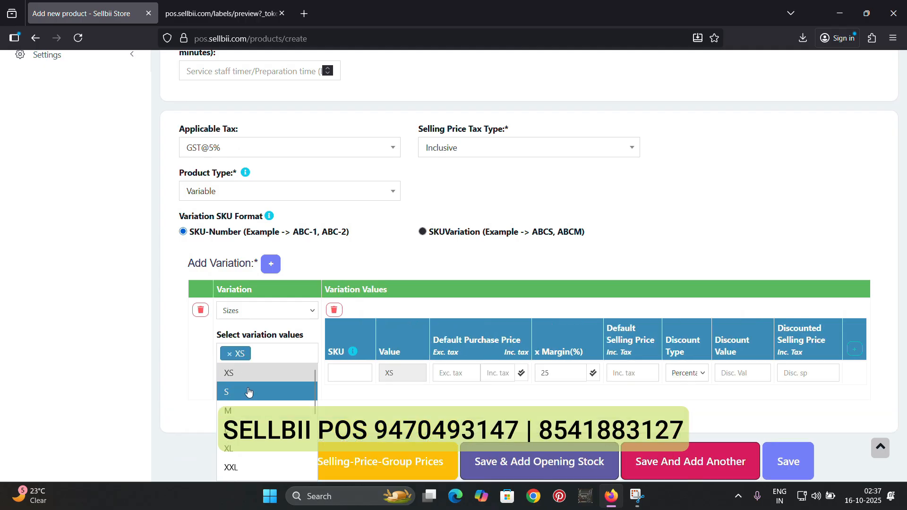
{"action": "left_click", "coordinate": [245, 392]}
{"action": "left_click", "coordinate": [257, 410]}
{"action": "left_click", "coordinate": [251, 429]}
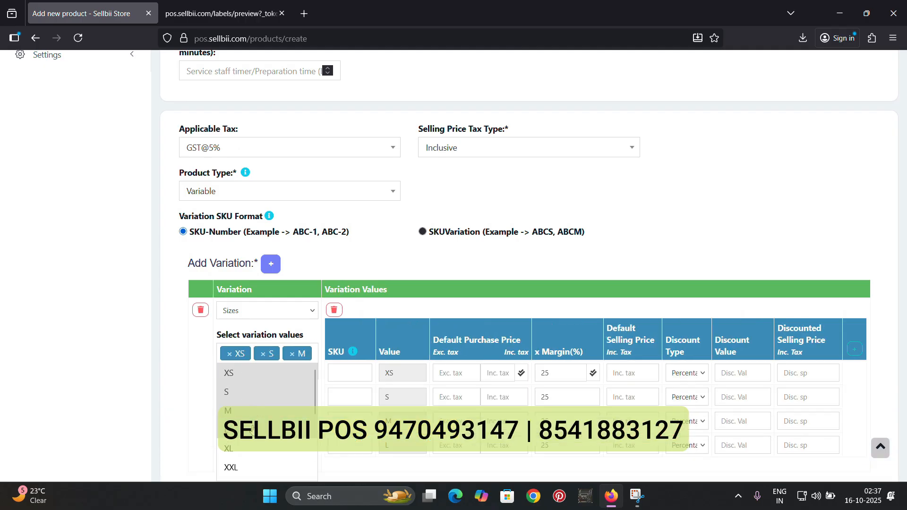
{"action": "left_click", "coordinate": [198, 417]}
Price the XS variation at 350 purchase including tax, 1200 default selling and 895 discounted selling
{"action": "scroll", "coordinate": [449, 384], "scroll_direction": "down", "scroll_amount": 1}
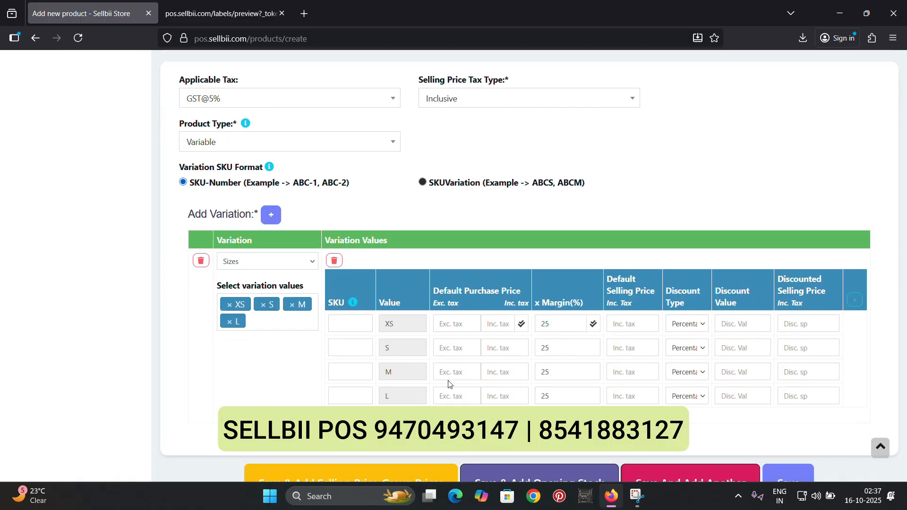
{"action": "left_click", "coordinate": [494, 327]}
{"action": "left_click", "coordinate": [511, 416]}
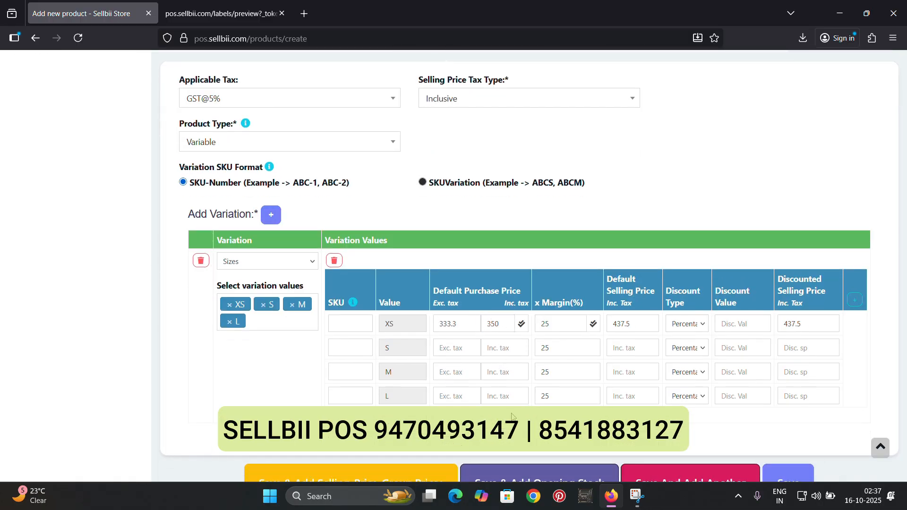
{"action": "double_click", "coordinate": [631, 318]}
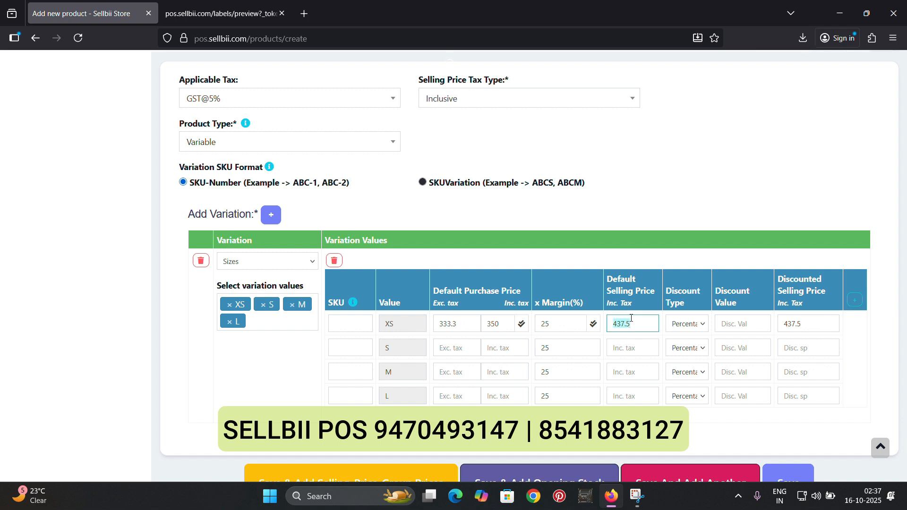
{"action": "type", "text": "1200"}
{"action": "left_click", "coordinate": [717, 440]}
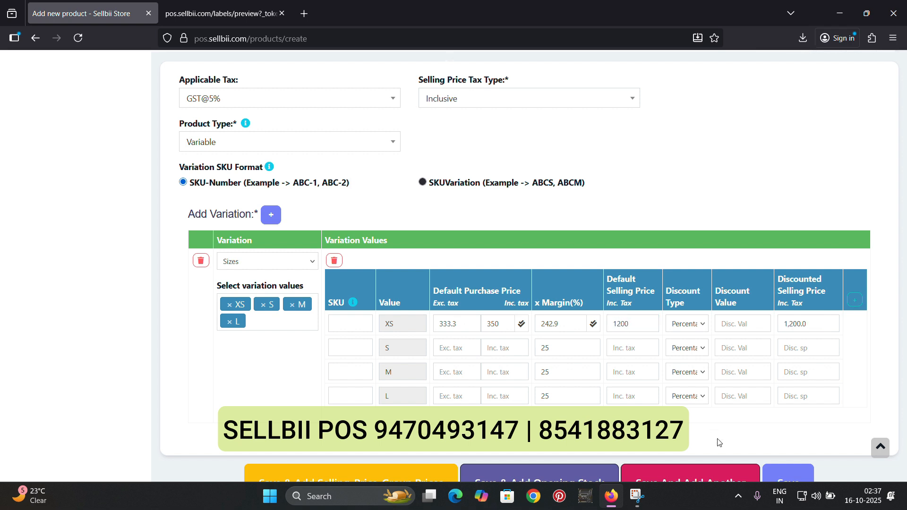
{"action": "double_click", "coordinate": [805, 320]}
{"action": "type", "text": "895"}
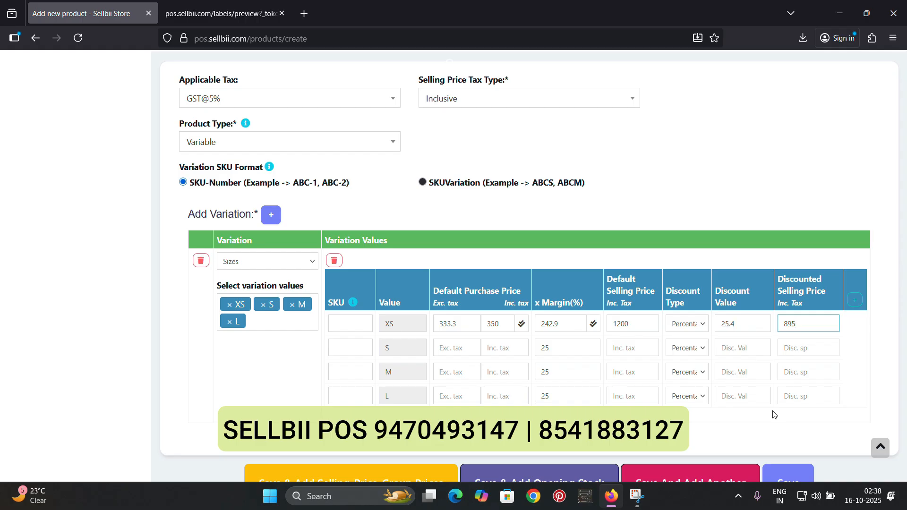
{"action": "left_click", "coordinate": [773, 414]}
Apply the XS purchase price and margin to all sizes and set the S, M and L discounted selling prices to 895
{"action": "left_click", "coordinate": [522, 325]}
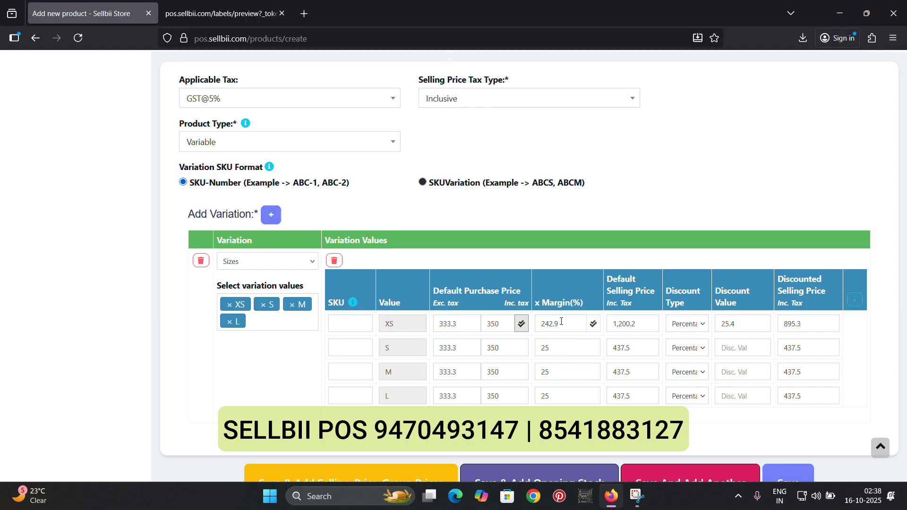
{"action": "left_click", "coordinate": [593, 324]}
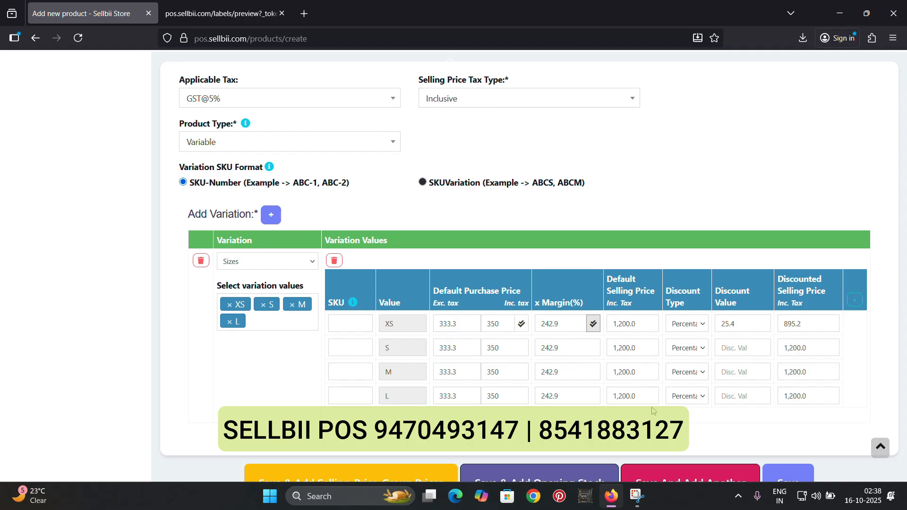
{"action": "double_click", "coordinate": [813, 385]}
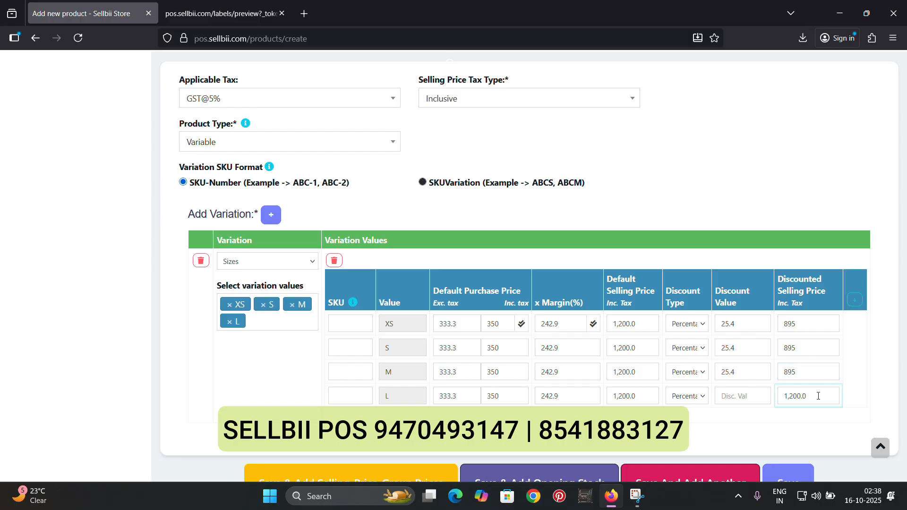
{"action": "double_click", "coordinate": [818, 396]}
{"action": "type", "text": "895"}
{"action": "left_click", "coordinate": [764, 420]}
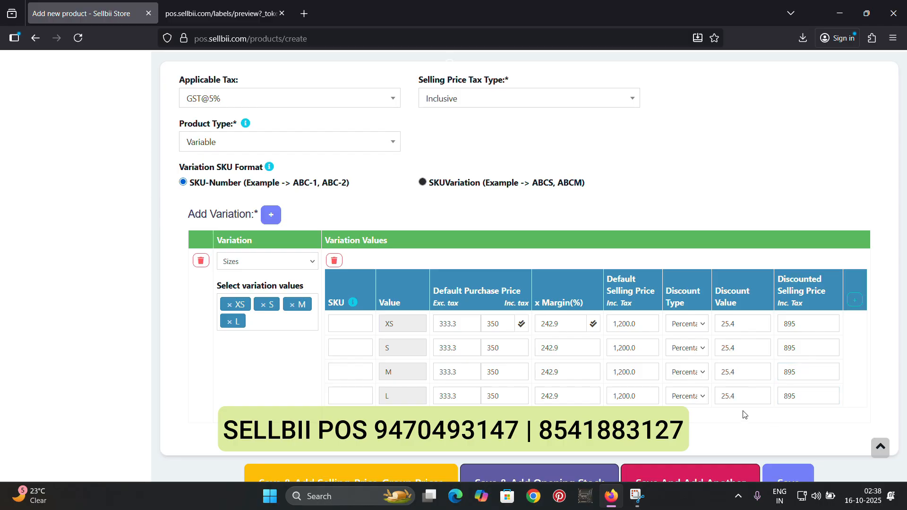
Save the product and record its opening stock as XS 1, S 1, M 2 and L 3
{"action": "scroll", "coordinate": [688, 389], "scroll_direction": "down", "scroll_amount": 1}
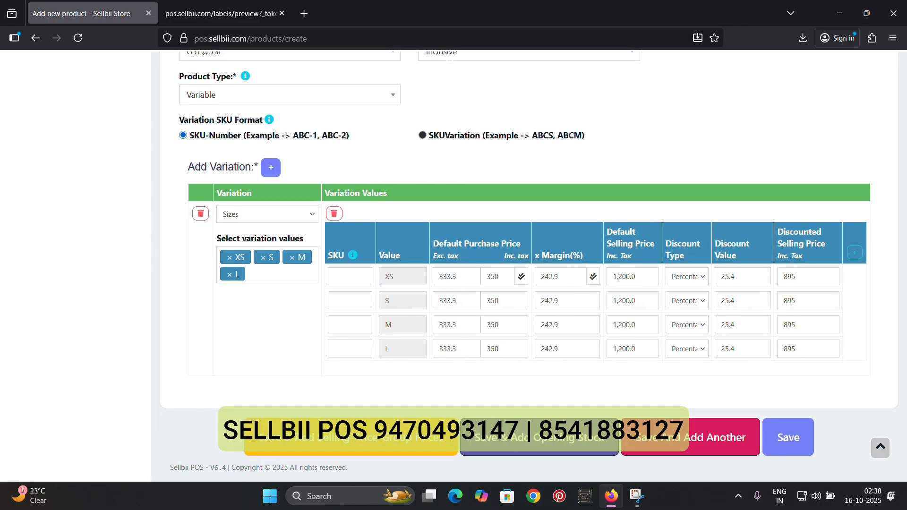
{"action": "left_click", "coordinate": [537, 439]}
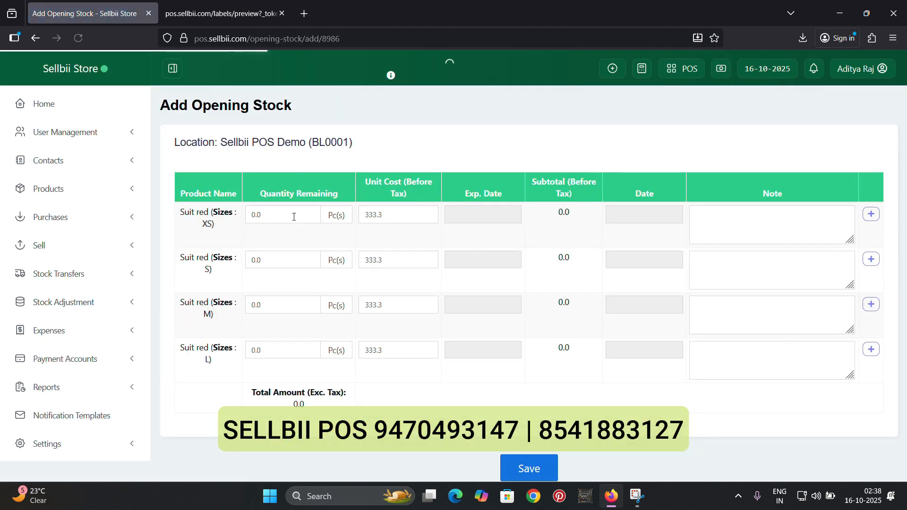
{"action": "left_click", "coordinate": [294, 217]}
{"action": "type", "text": "1"}
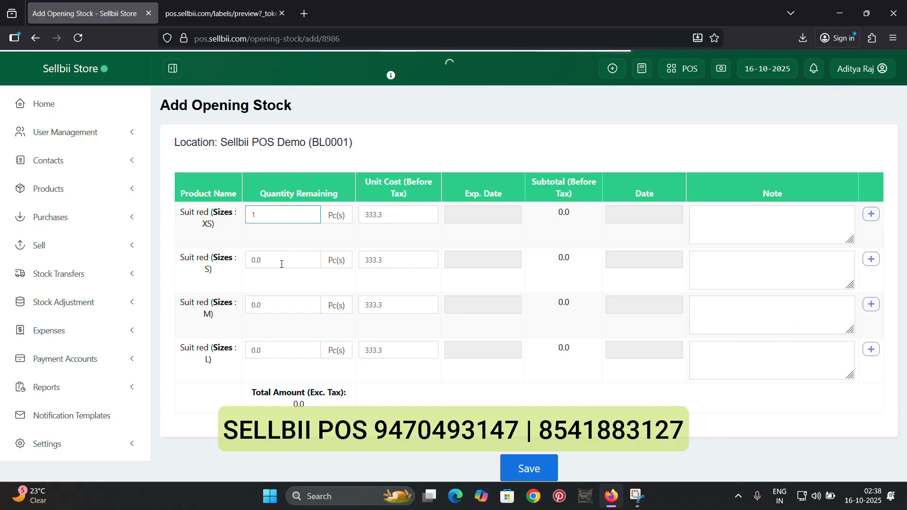
{"action": "left_click", "coordinate": [282, 264]}
{"action": "type", "text": "1"}
{"action": "left_click", "coordinate": [272, 313]}
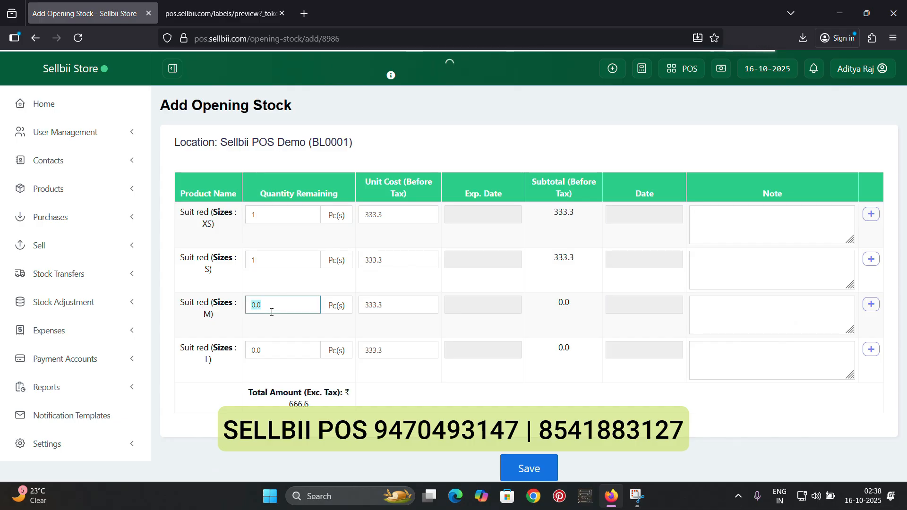
{"action": "type", "text": "2"}
{"action": "left_click", "coordinate": [279, 353]}
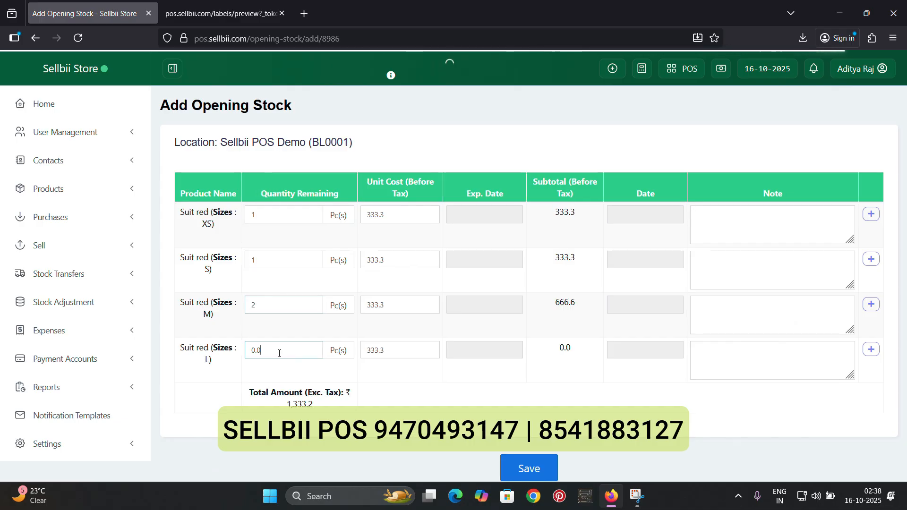
{"action": "type", "text": "3"}
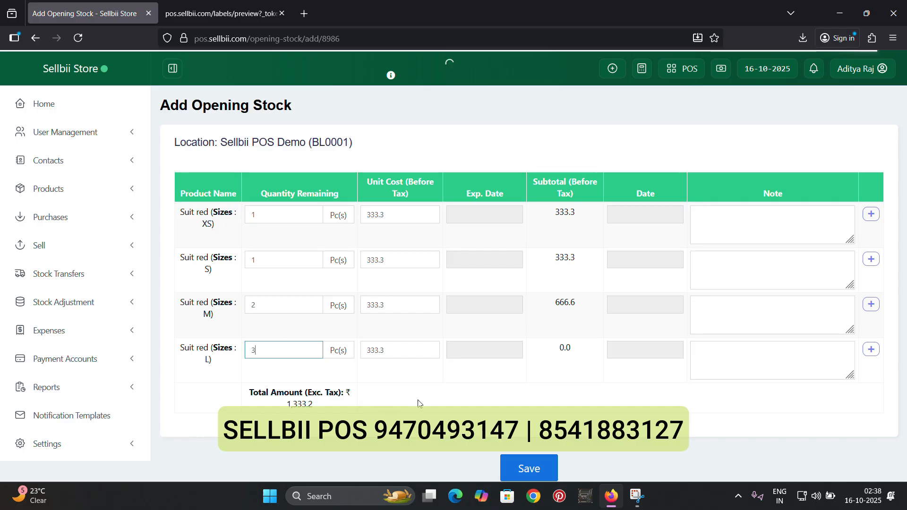
{"action": "scroll", "coordinate": [420, 401], "scroll_direction": "down", "scroll_amount": 2}
{"action": "left_click", "coordinate": [544, 435]}
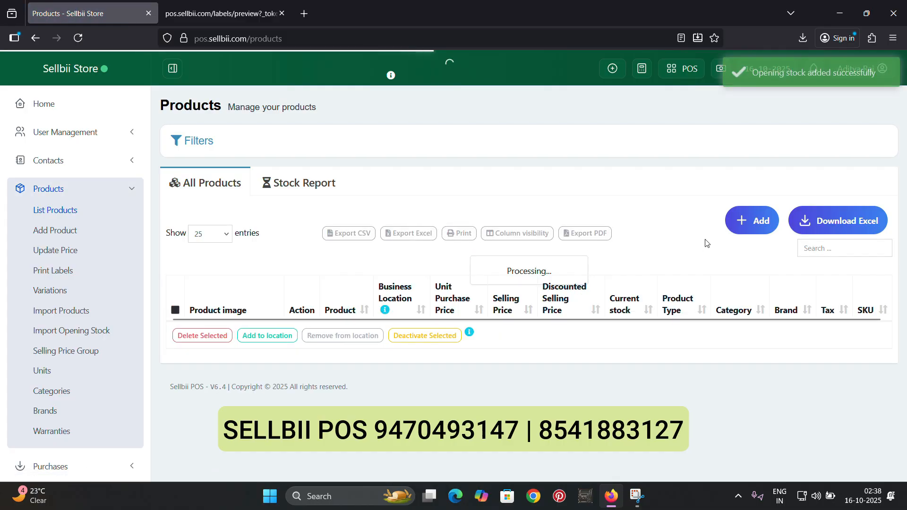
Search the product list for suit red and open label printing for that product
{"action": "left_click", "coordinate": [822, 248]}
{"action": "type", "text": "suit"}
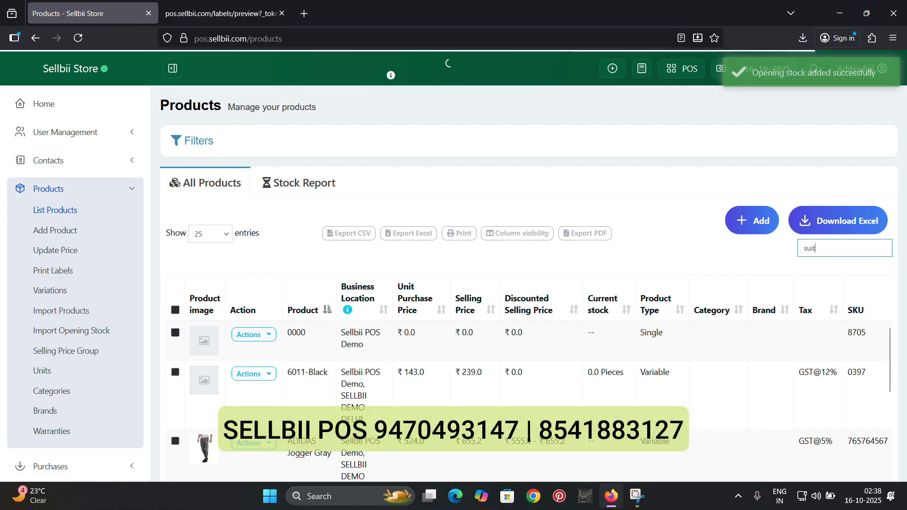
{"action": "type", "text": " redd"}
{"action": "key", "text": "BackSpace"}
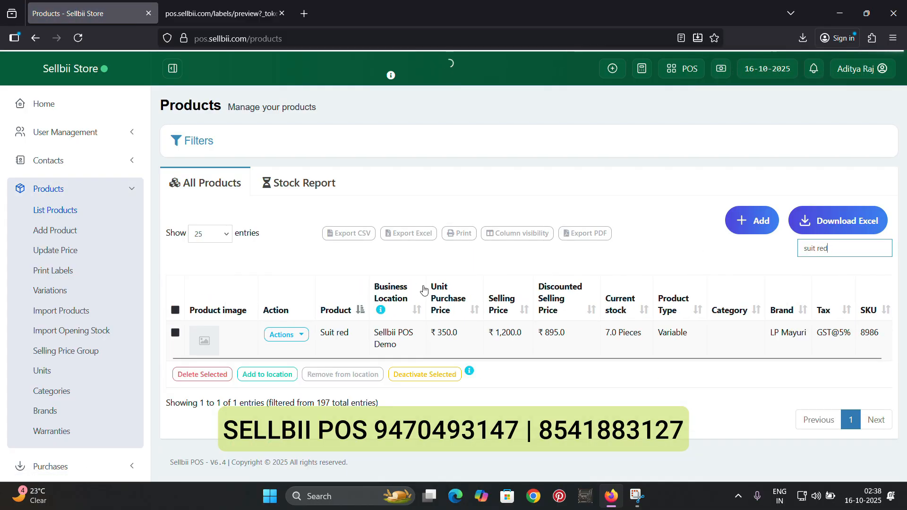
{"action": "left_click", "coordinate": [284, 335]}
{"action": "left_click", "coordinate": [316, 362]}
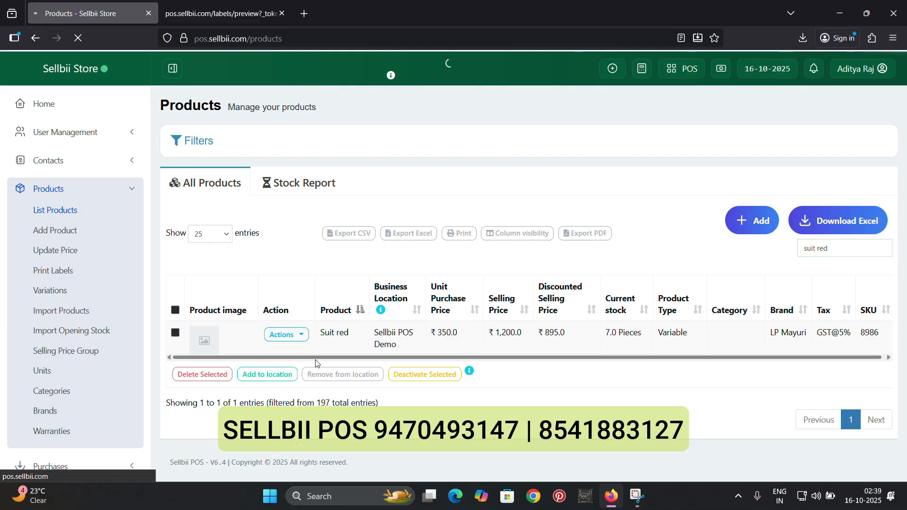
Generate the Suit red label preview with the TVS LP NEO 46 barcode setting and dismiss the print dialog
{"action": "scroll", "coordinate": [393, 349], "scroll_direction": "down", "scroll_amount": 4}
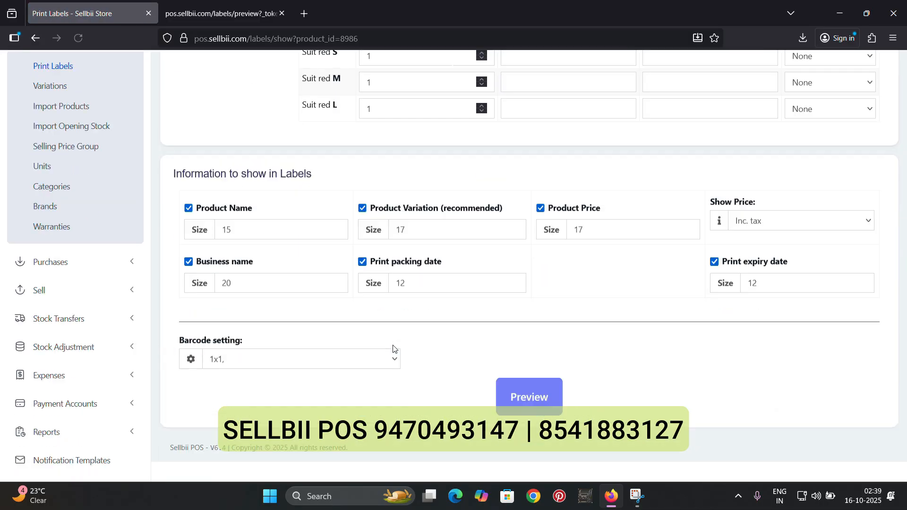
{"action": "left_click", "coordinate": [350, 342]}
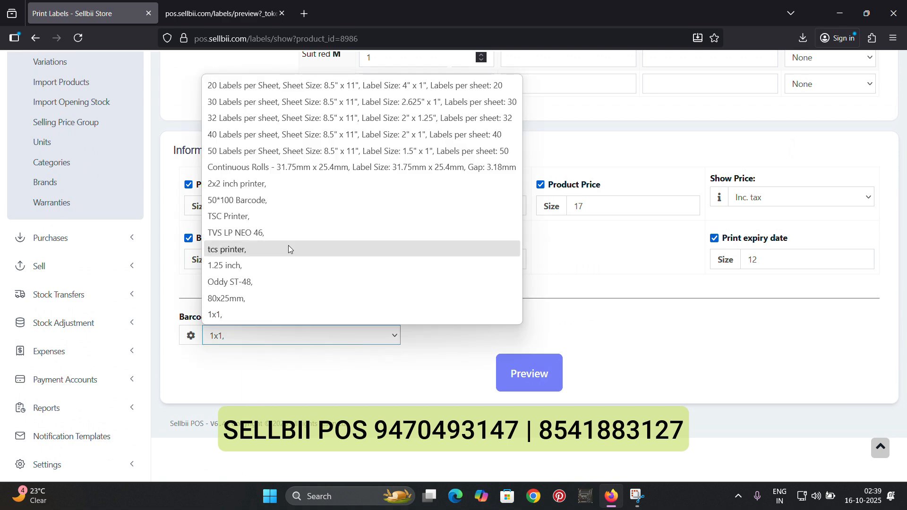
{"action": "left_click", "coordinate": [259, 234]}
{"action": "left_click", "coordinate": [538, 371]}
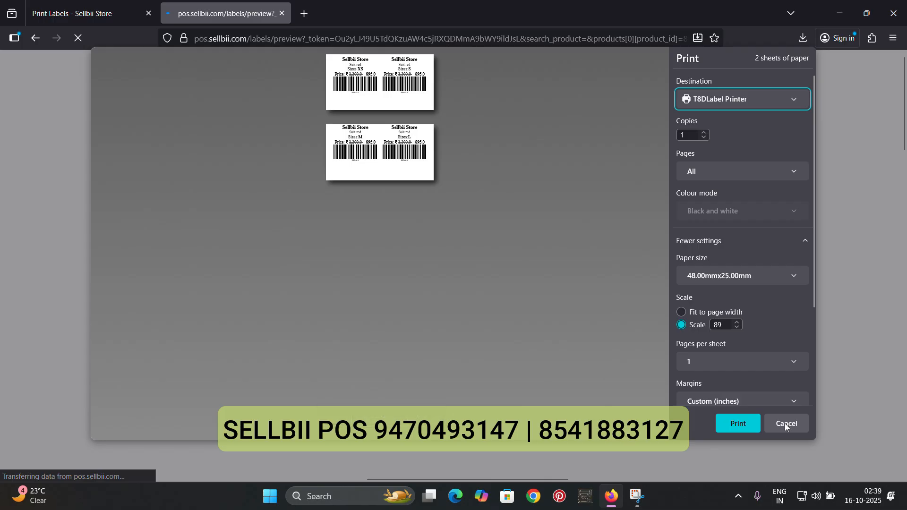
{"action": "left_click", "coordinate": [786, 423]}
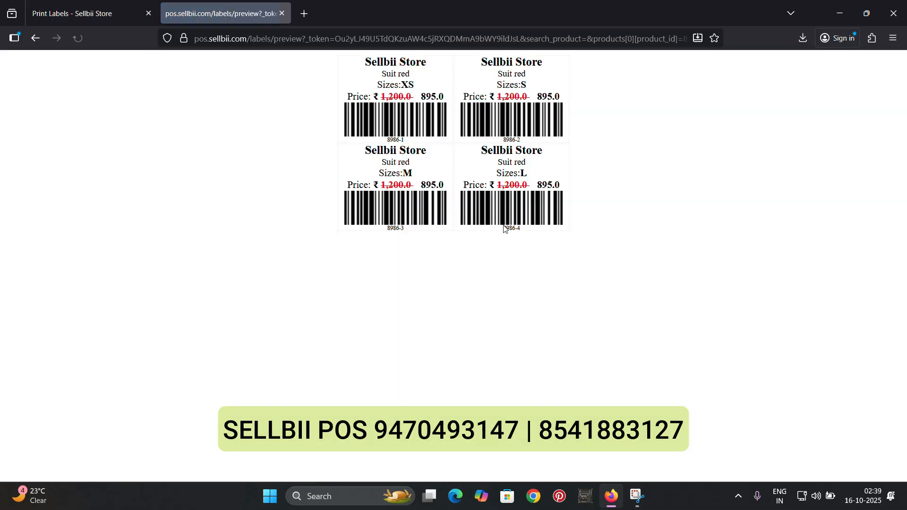
{"action": "scroll", "coordinate": [481, 208], "scroll_direction": "down", "scroll_amount": 1}
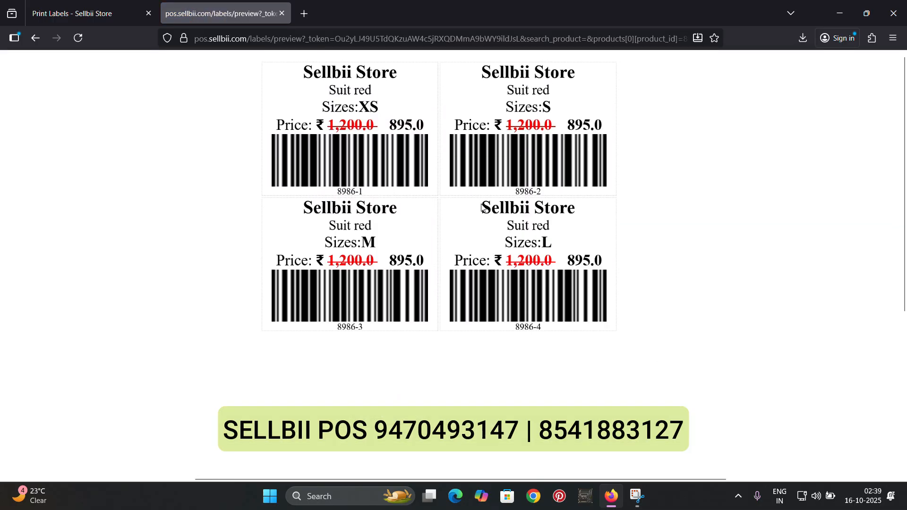
Open a new POS sale and add one each of ADIDAS Jogger Gray M, ADIDAS Jogger Gray L and white Adidas Zipper
{"action": "left_click", "coordinate": [98, 22]}
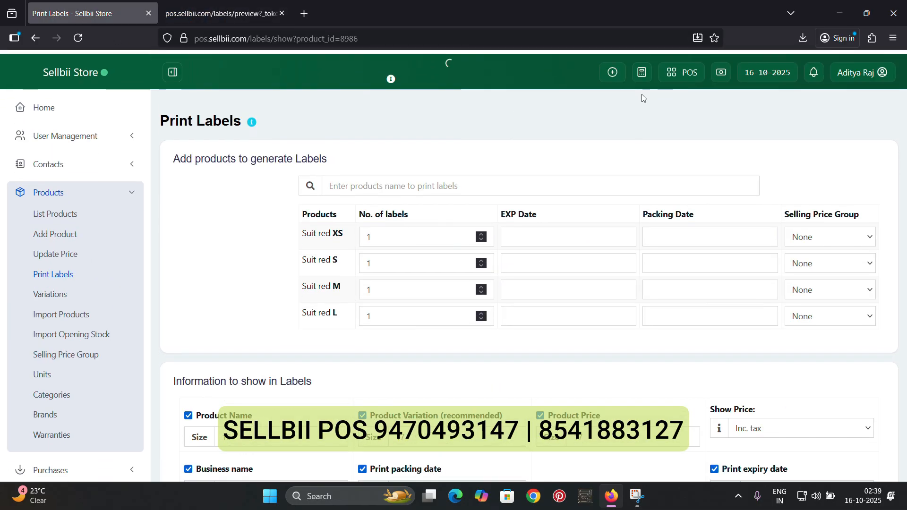
{"action": "left_click", "coordinate": [690, 69]}
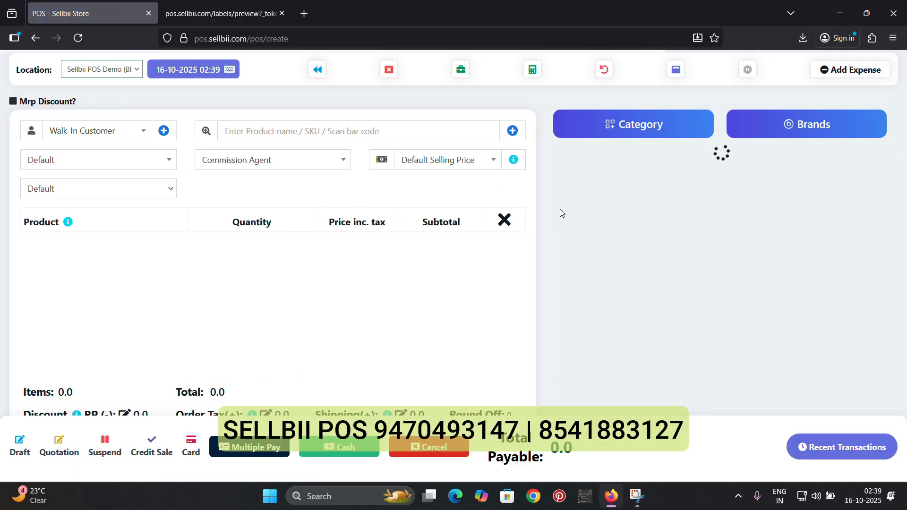
{"action": "left_click", "coordinate": [362, 139]}
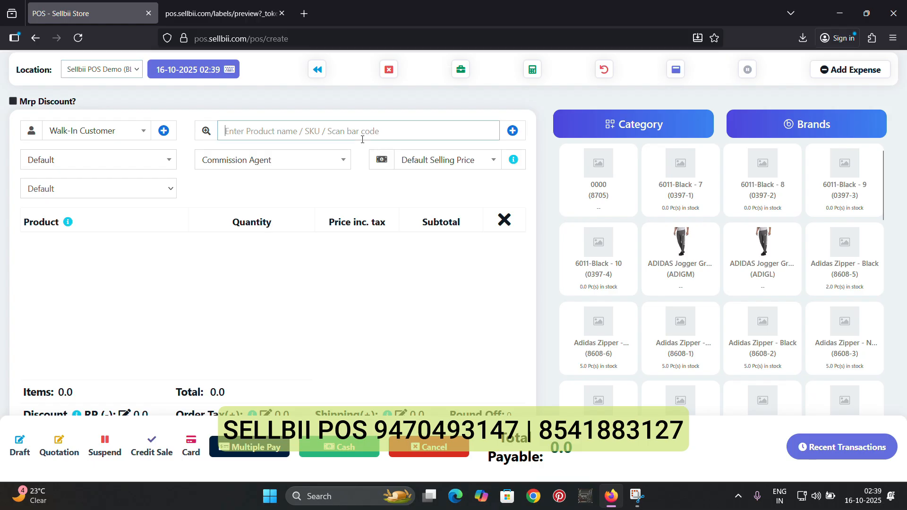
{"action": "left_click", "coordinate": [694, 256]}
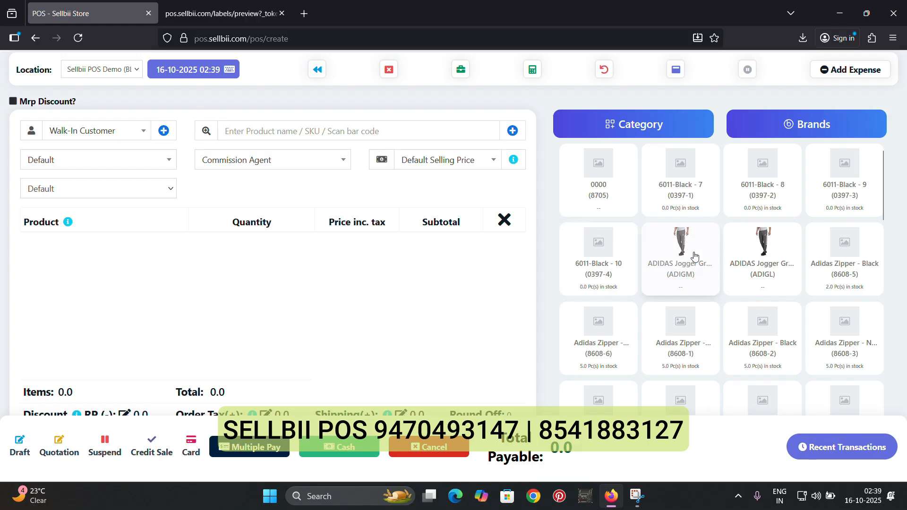
{"action": "left_click", "coordinate": [779, 267]}
{"action": "scroll", "coordinate": [683, 216], "scroll_direction": "down", "scroll_amount": 2}
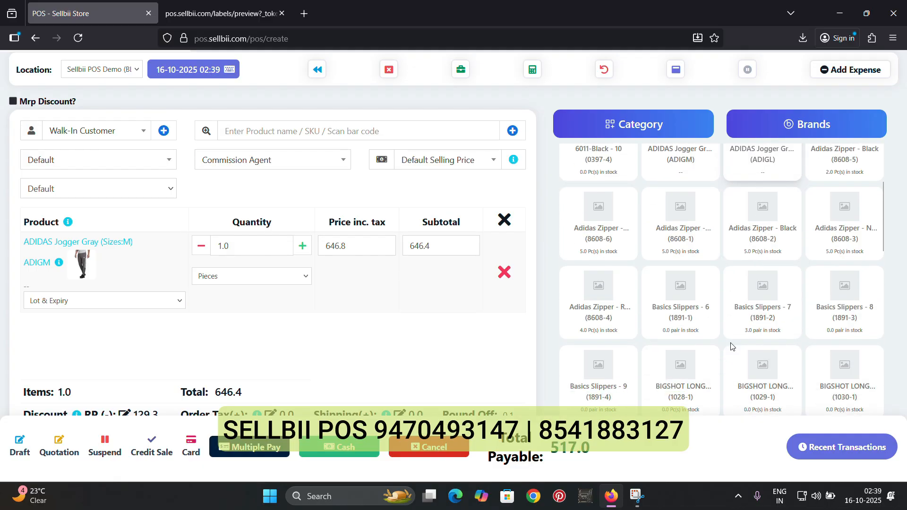
{"action": "left_click", "coordinate": [683, 216]}
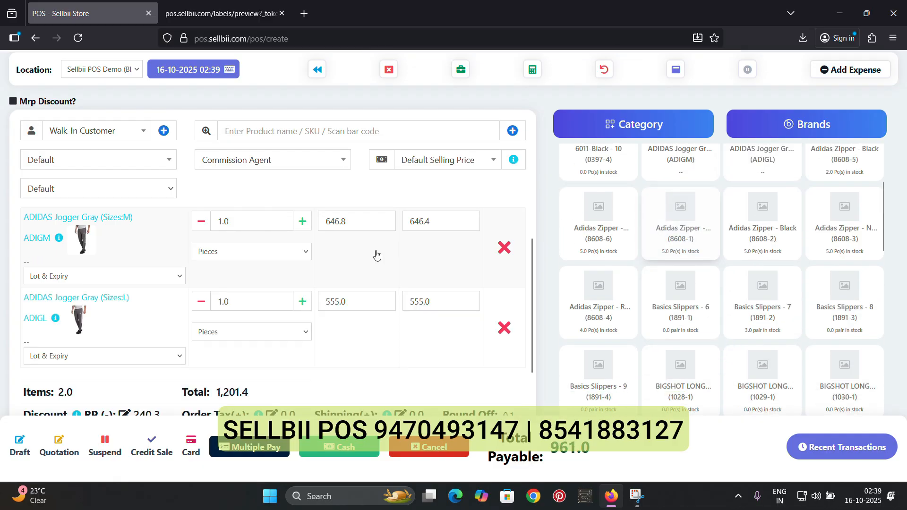
Search for suit red and add its size M variation to the sale
{"action": "type", "text": "su"}
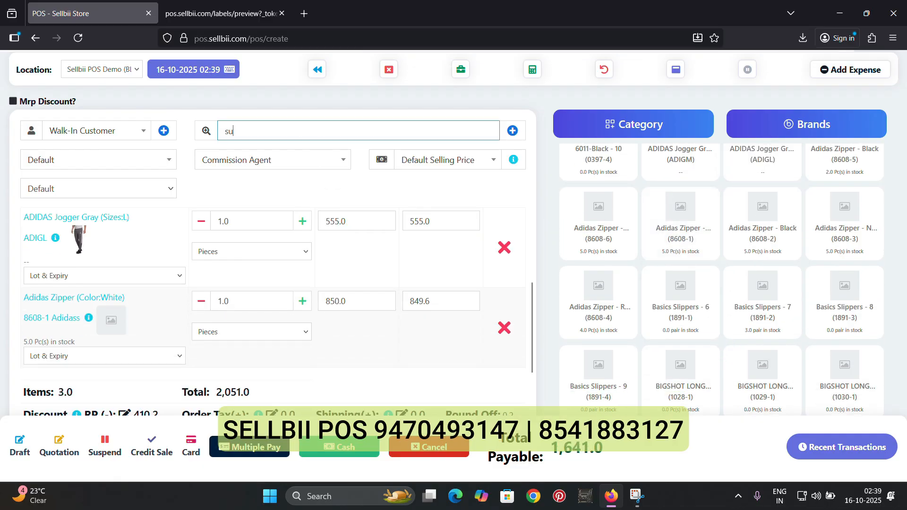
{"action": "type", "text": "it red"}
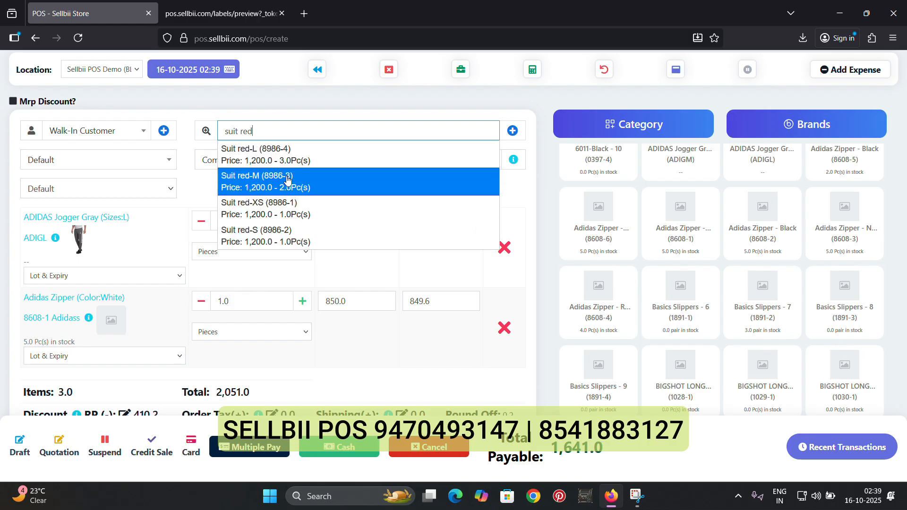
{"action": "left_click", "coordinate": [302, 181]}
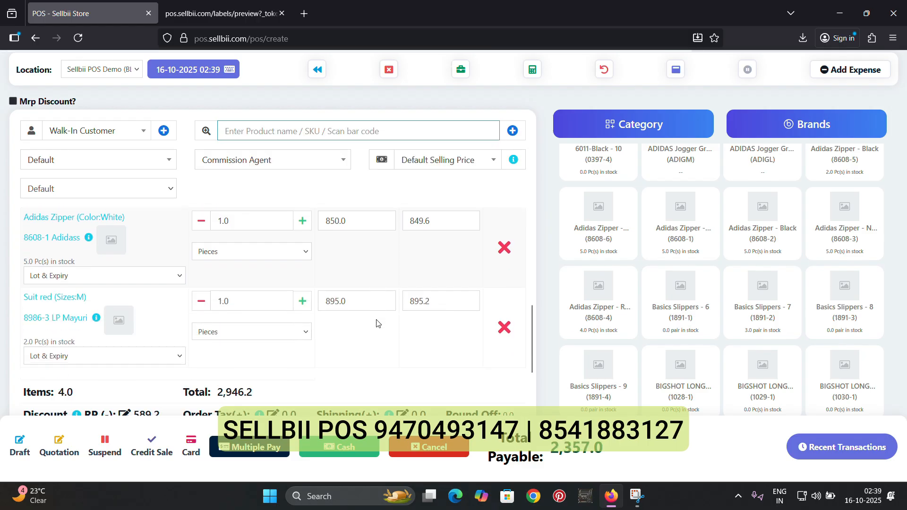
Clear the percentage discount applied to the whole sale
{"action": "scroll", "coordinate": [376, 323], "scroll_direction": "down", "scroll_amount": 1}
{"action": "scroll", "coordinate": [203, 271], "scroll_direction": "up", "scroll_amount": 3}
{"action": "scroll", "coordinate": [204, 270], "scroll_direction": "down", "scroll_amount": 3}
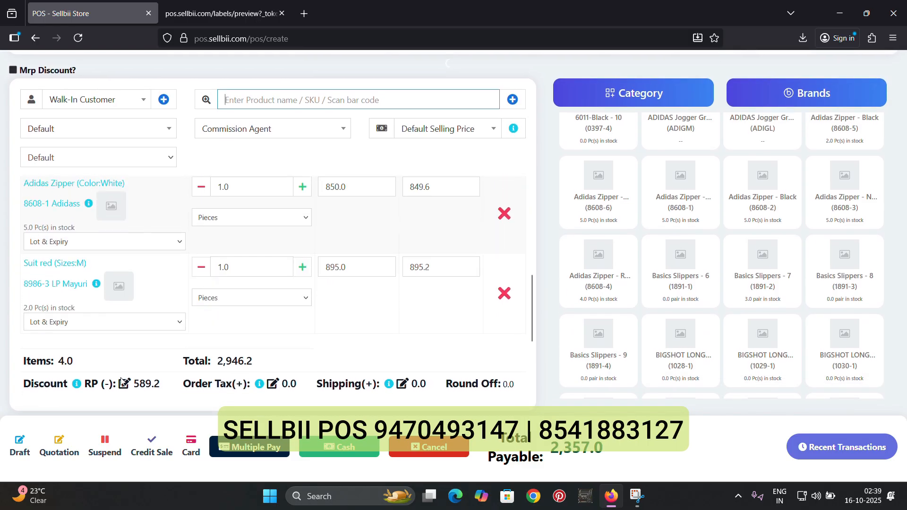
{"action": "left_click", "coordinate": [124, 383]}
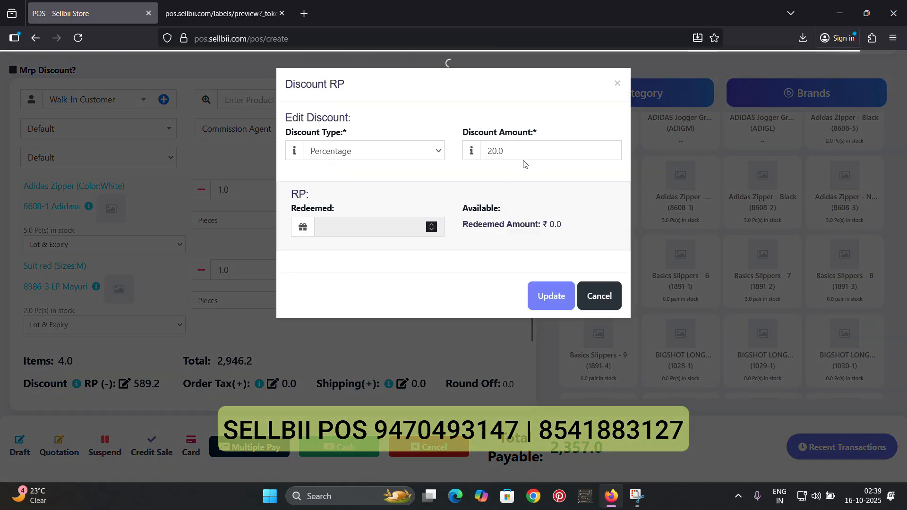
{"action": "double_click", "coordinate": [527, 154]}
{"action": "key", "text": "BackSpace"}
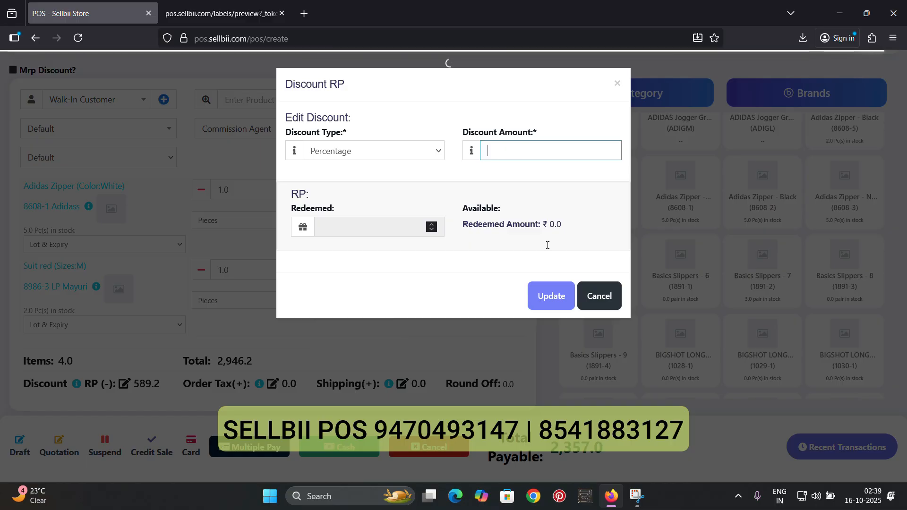
{"action": "left_click", "coordinate": [552, 296]}
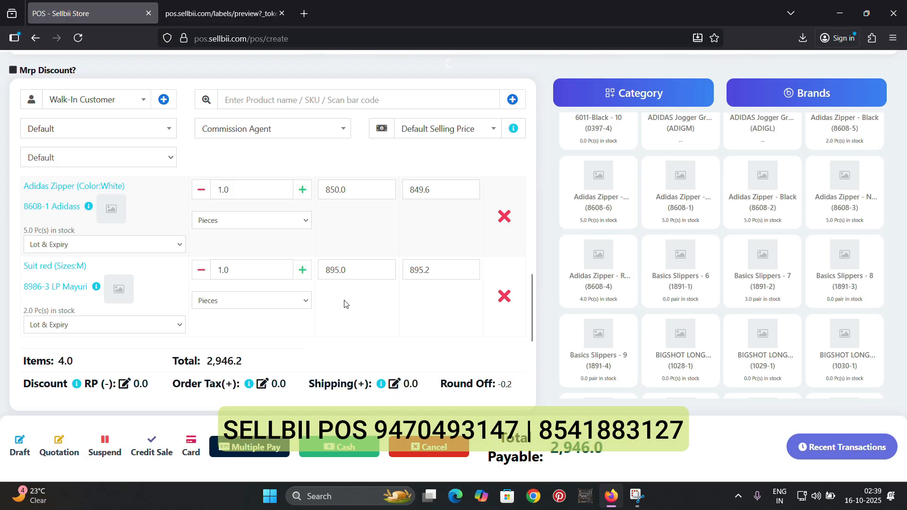
Set the fixed line discount of ADIDAS Jogger Gray size M to 20
{"action": "scroll", "coordinate": [344, 303], "scroll_direction": "up", "scroll_amount": 4}
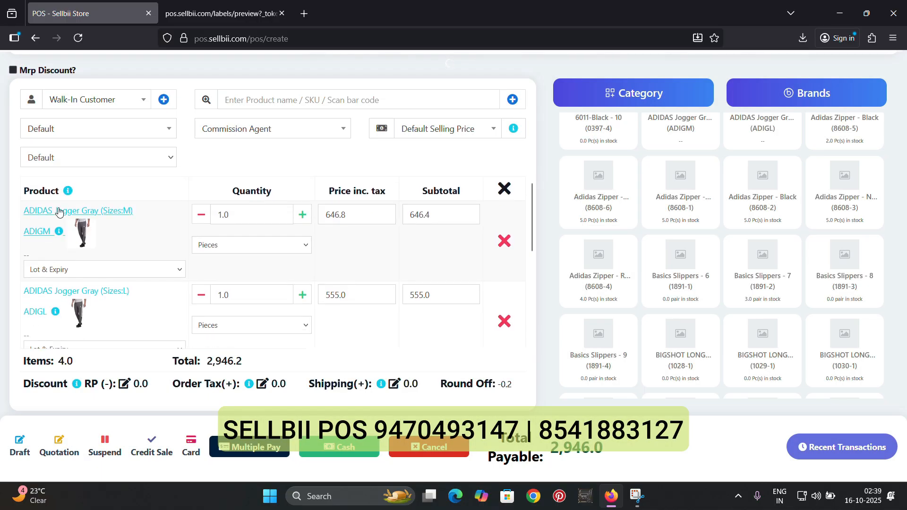
{"action": "left_click", "coordinate": [58, 211]}
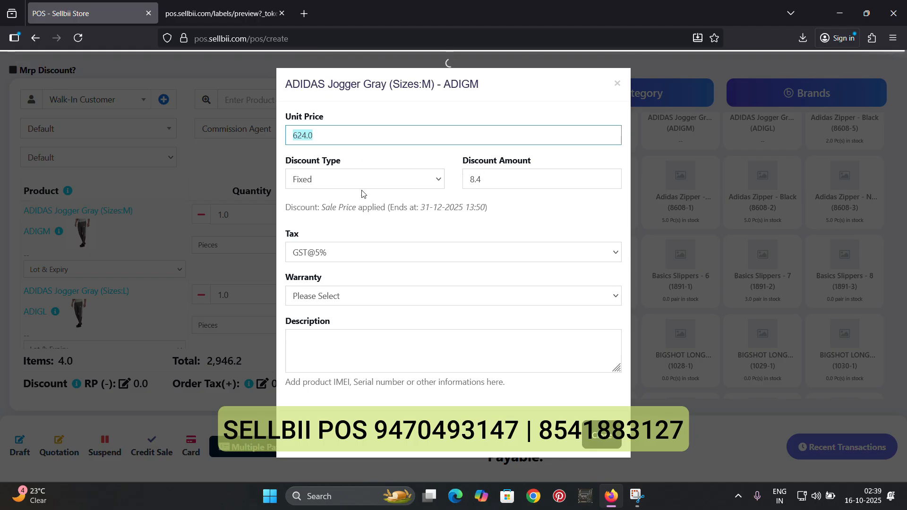
{"action": "left_click", "coordinate": [510, 175]}
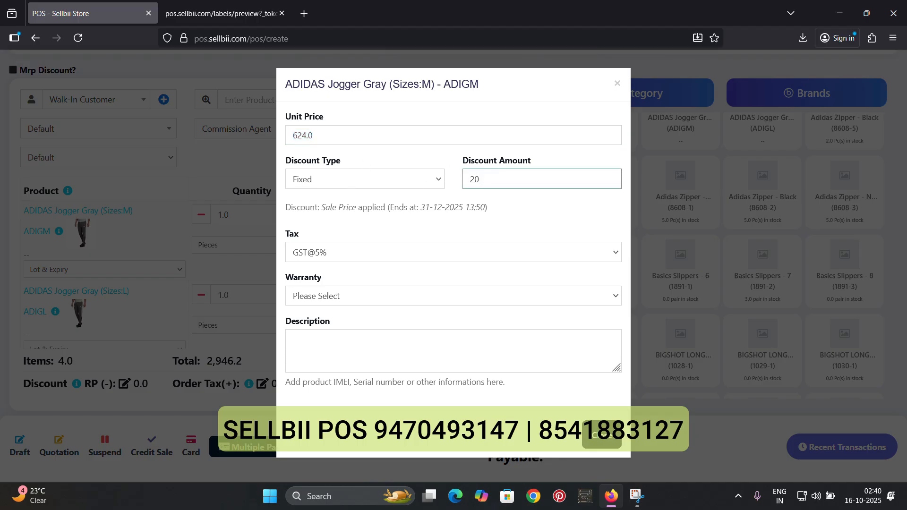
{"action": "type", "text": "20"}
{"action": "left_click", "coordinate": [597, 447]}
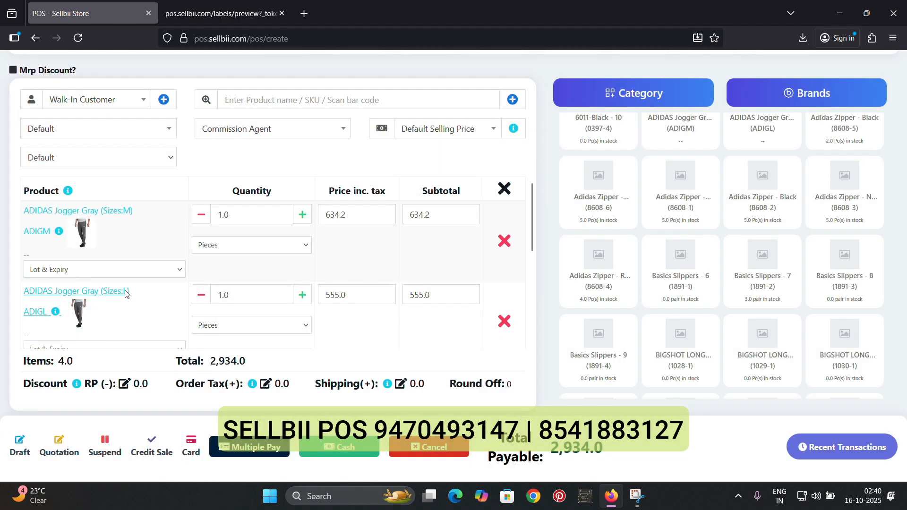
Set the percentage line discount of ADIDAS Jogger Gray size L to 20
{"action": "left_click", "coordinate": [123, 291]}
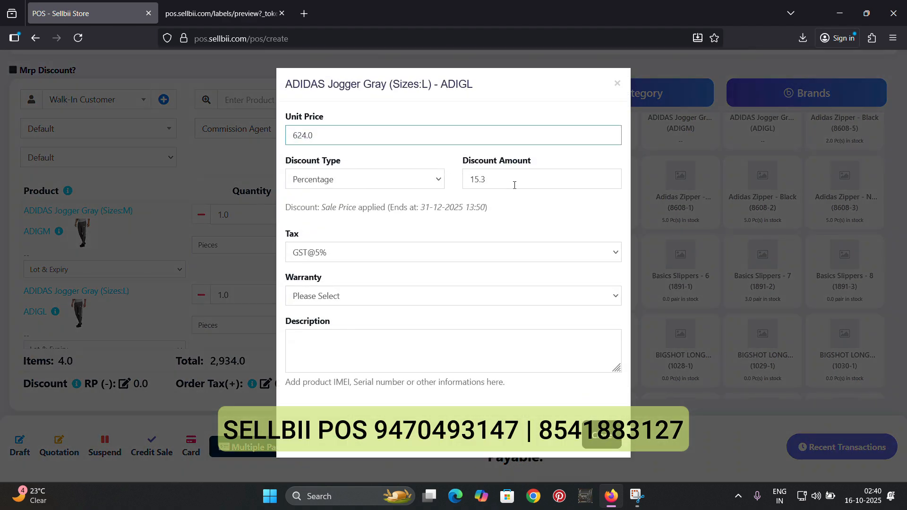
{"action": "left_click", "coordinate": [506, 185]}
{"action": "type", "text": "20"}
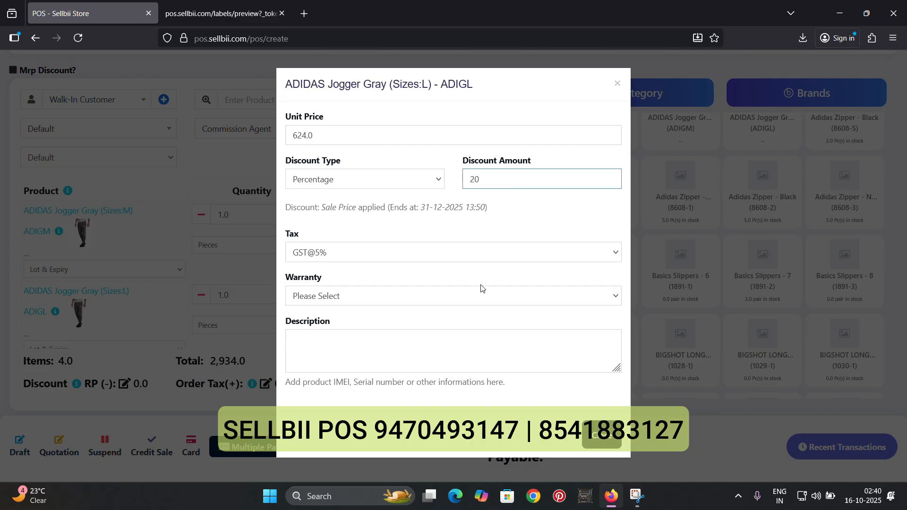
{"action": "left_click", "coordinate": [599, 441]}
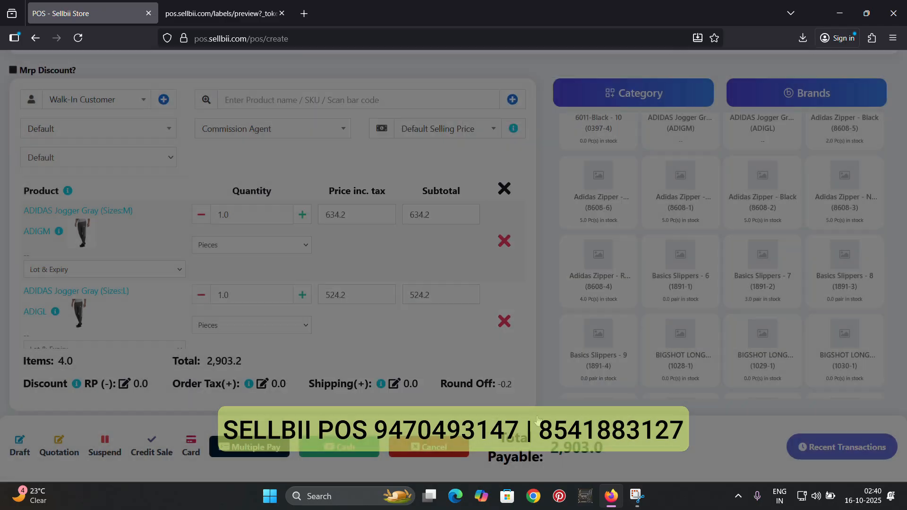
Change the white Adidas Zipper's line discount to a fixed amount of 50
{"action": "scroll", "coordinate": [121, 282], "scroll_direction": "down", "scroll_amount": 3}
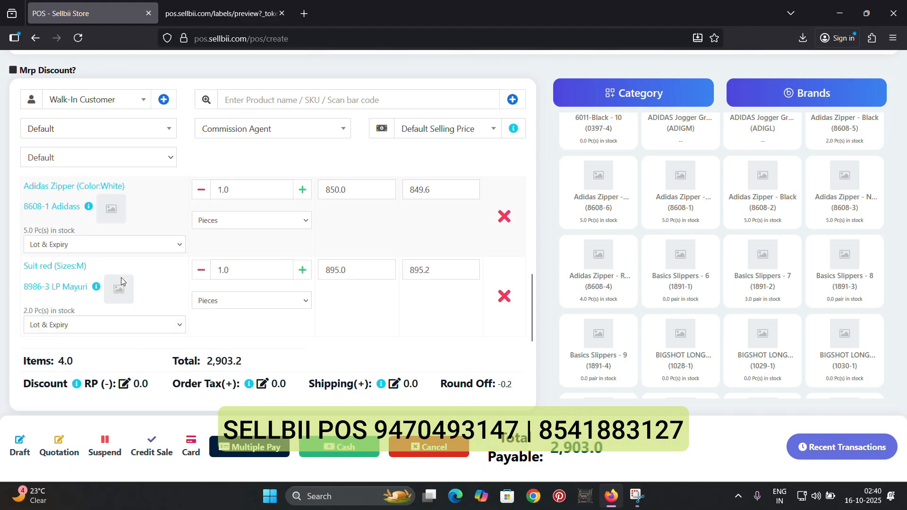
{"action": "left_click", "coordinate": [55, 189]}
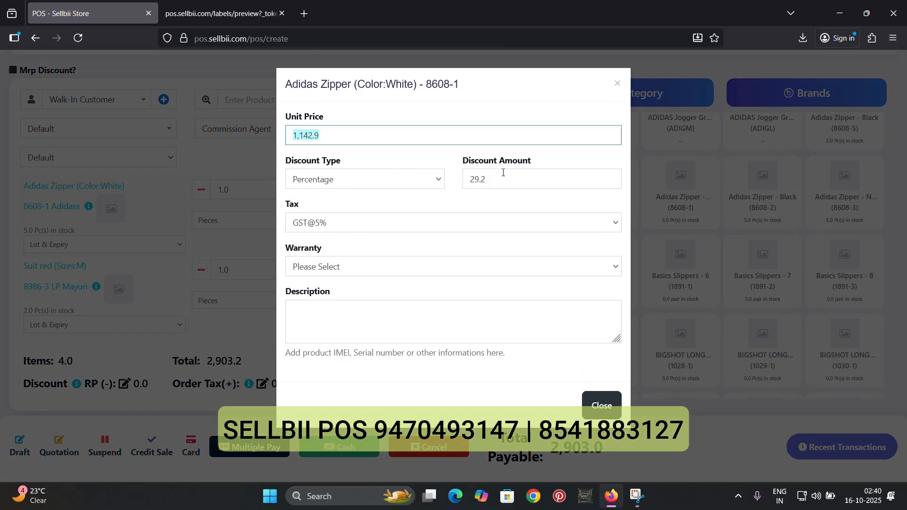
{"action": "left_click", "coordinate": [436, 176]}
{"action": "left_click", "coordinate": [326, 199]}
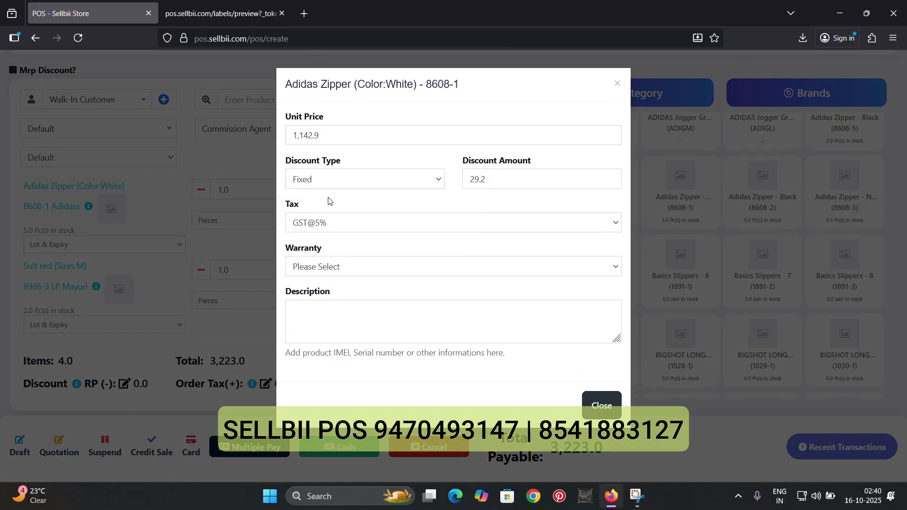
{"action": "double_click", "coordinate": [502, 180]}
{"action": "type", "text": "50"}
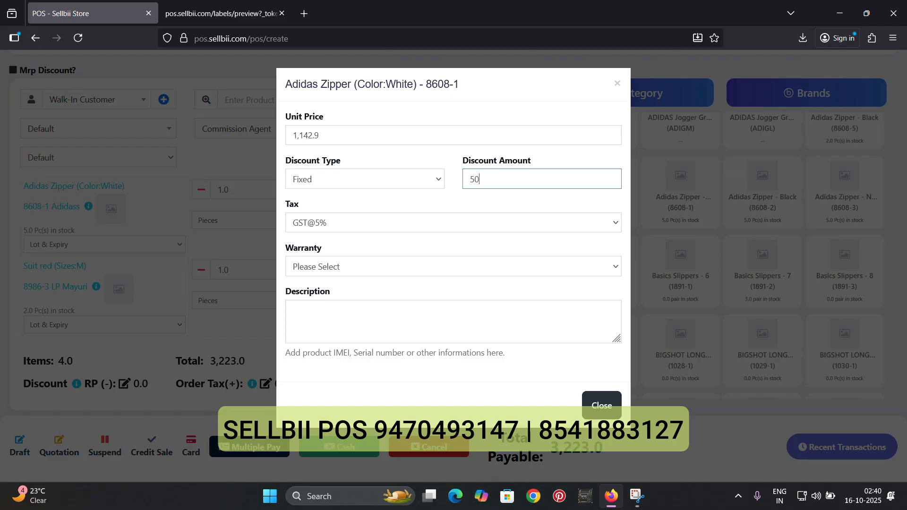
{"action": "left_click", "coordinate": [560, 375]}
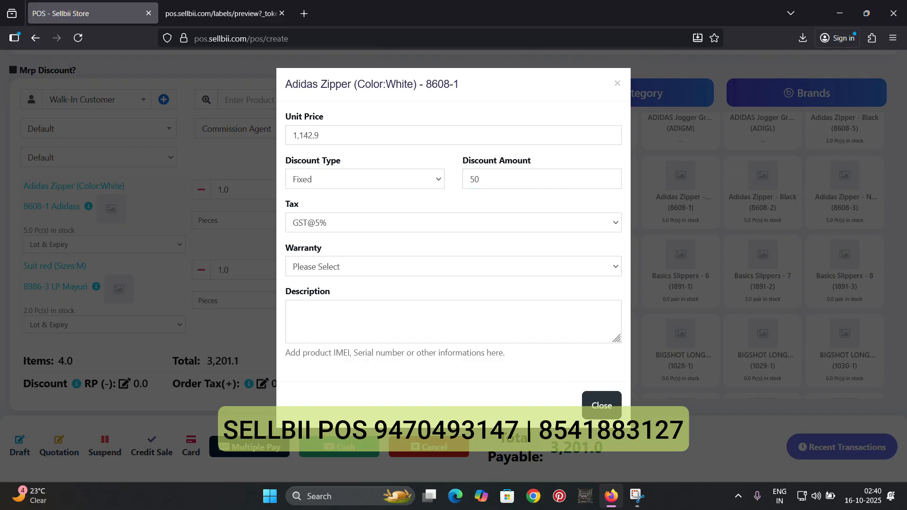
{"action": "left_click", "coordinate": [601, 406]}
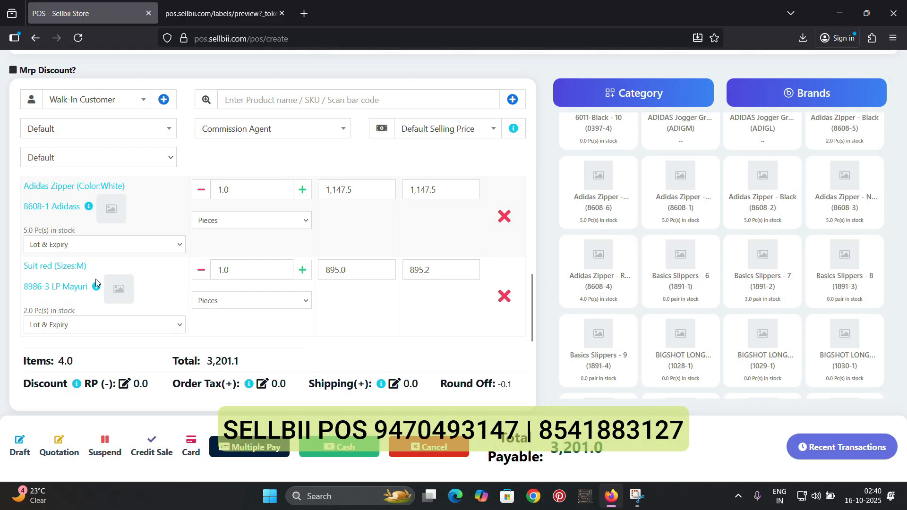
Review the line discount of Suit red size M and compare it with the prices on the label preview
{"action": "left_click", "coordinate": [54, 266]}
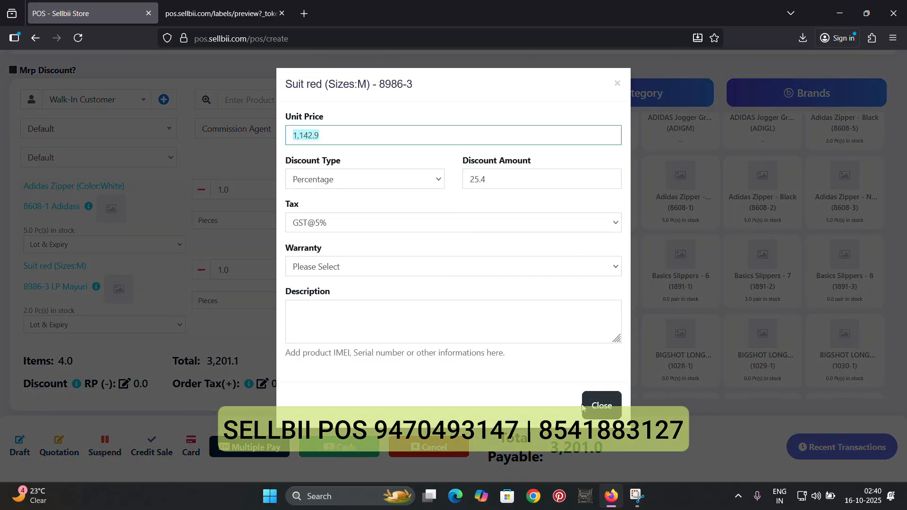
{"action": "left_click", "coordinate": [601, 407]}
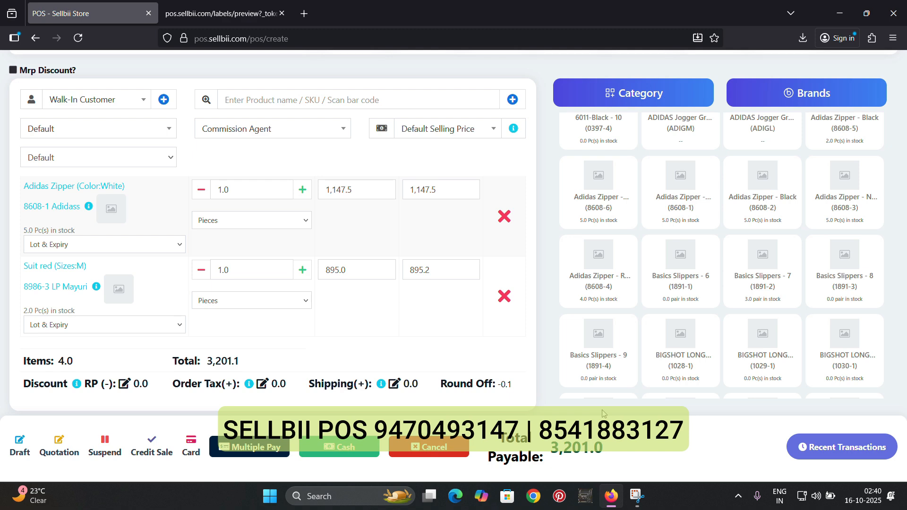
{"action": "left_click", "coordinate": [215, 14]}
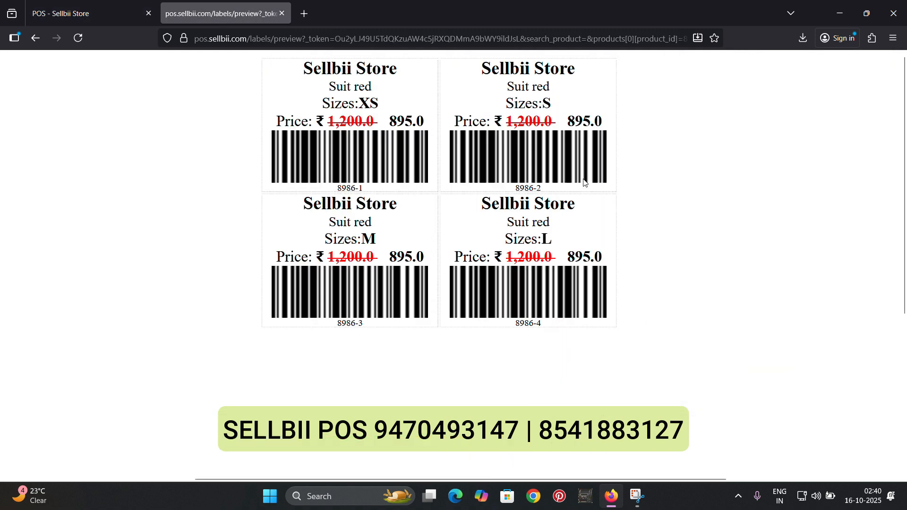
{"action": "left_click", "coordinate": [86, 12]}
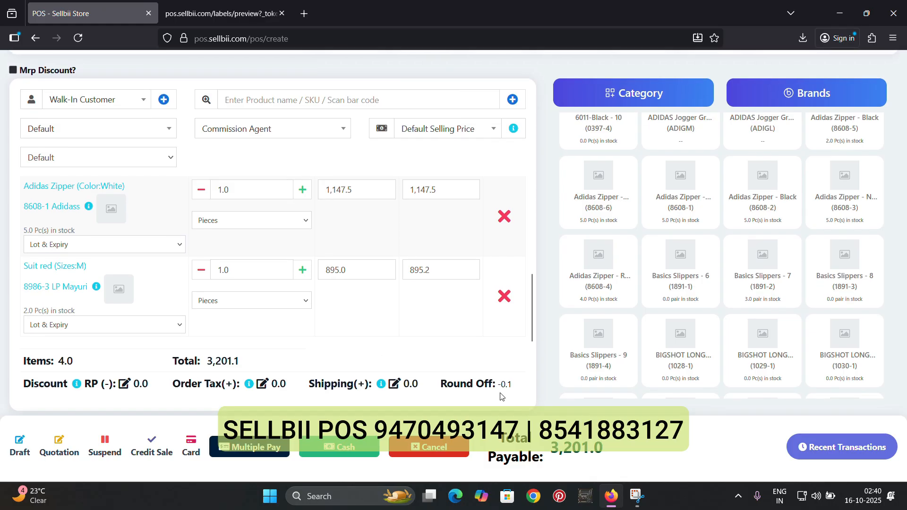
Assign MR DEMO 1 as the sale's commission agent and finalize the sale with cash payment
{"action": "left_click_drag", "start_coordinate": [496, 388], "coordinate": [534, 389]}
{"action": "left_click", "coordinate": [491, 398]}
{"action": "left_click", "coordinate": [260, 135]}
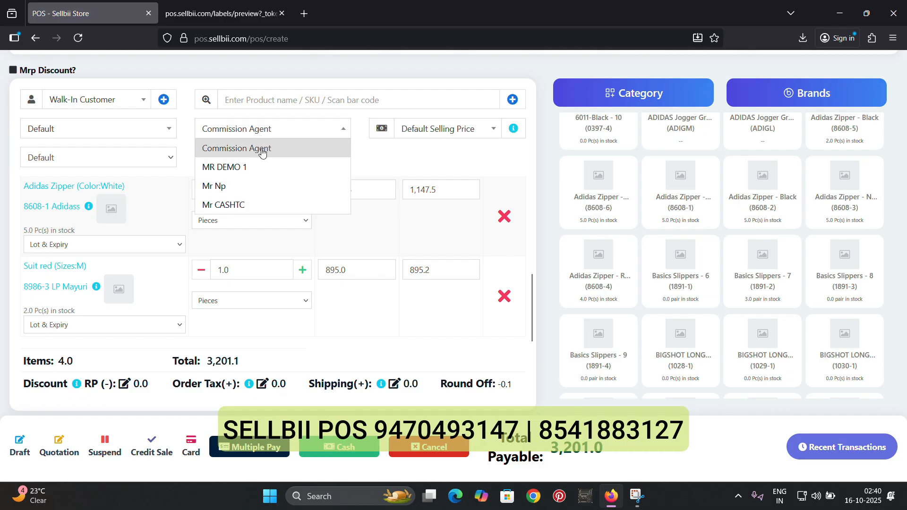
{"action": "left_click", "coordinate": [252, 166]}
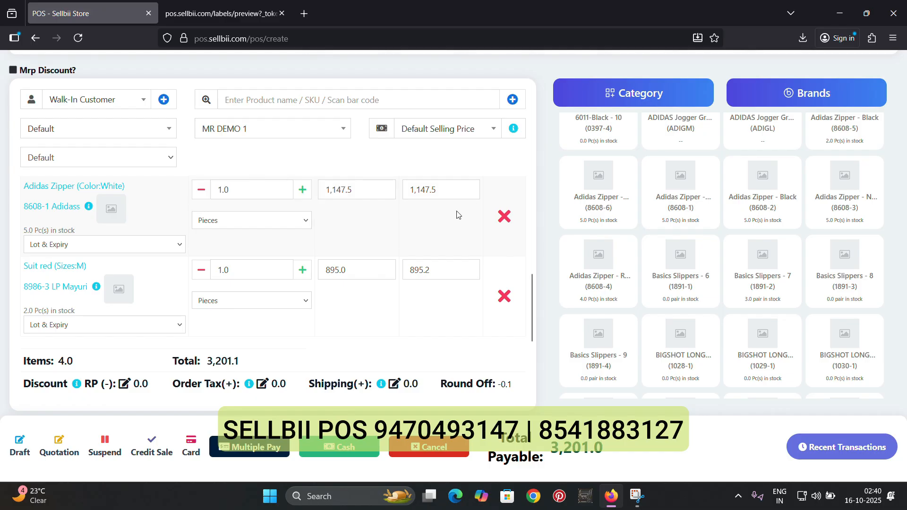
{"action": "scroll", "coordinate": [360, 245], "scroll_direction": "up", "scroll_amount": 3}
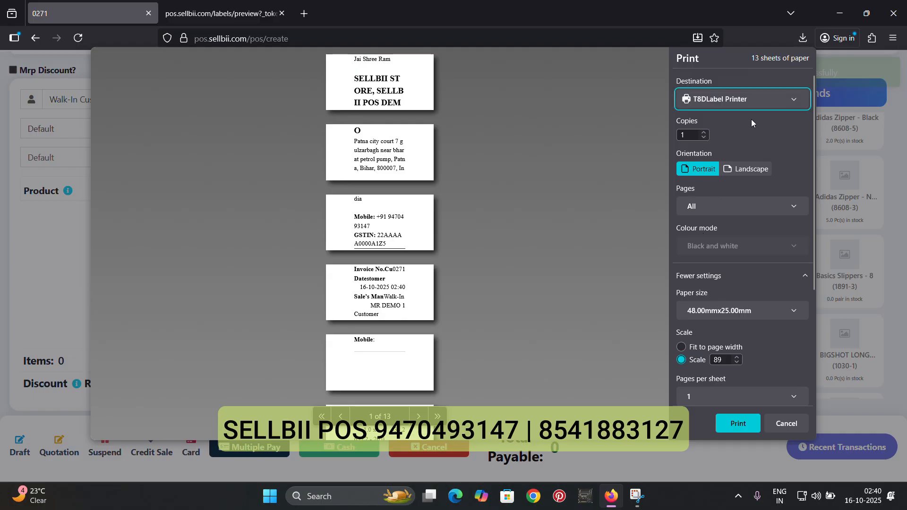
Preview the receipt with Save to PDF as the print destination and examine the item lines and their discounts
{"action": "left_click", "coordinate": [753, 97]}
{"action": "left_click", "coordinate": [707, 121]}
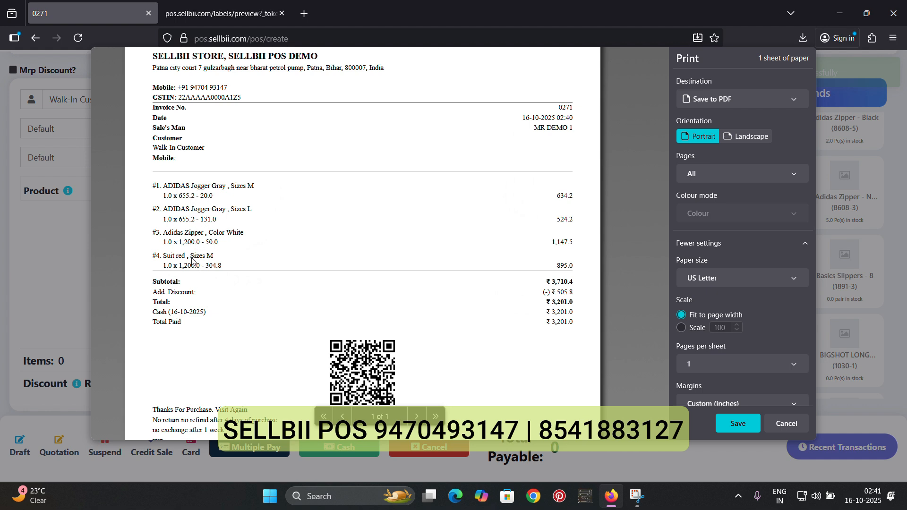
{"action": "scroll", "coordinate": [192, 260], "scroll_direction": "down", "scroll_amount": 3}
{"action": "scroll", "coordinate": [267, 235], "scroll_direction": "right", "scroll_amount": 2}
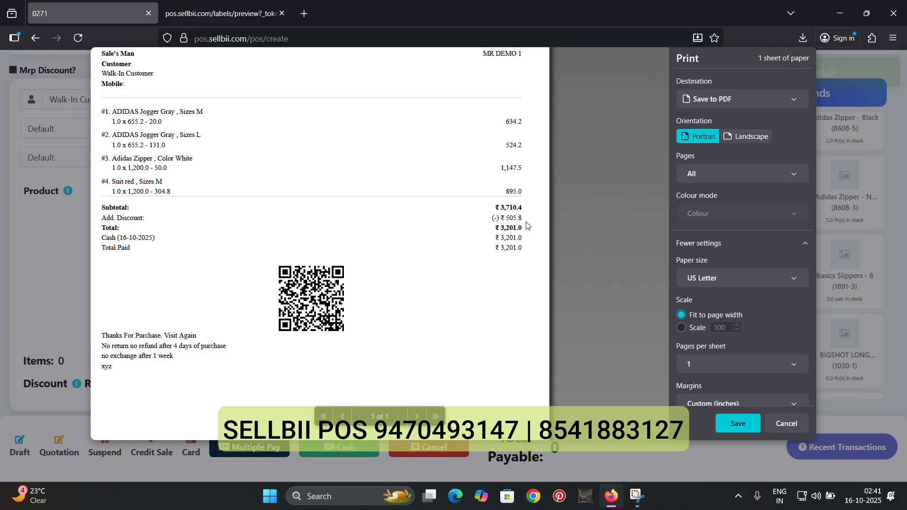
{"action": "scroll", "coordinate": [528, 226], "scroll_direction": "left", "scroll_amount": 3}
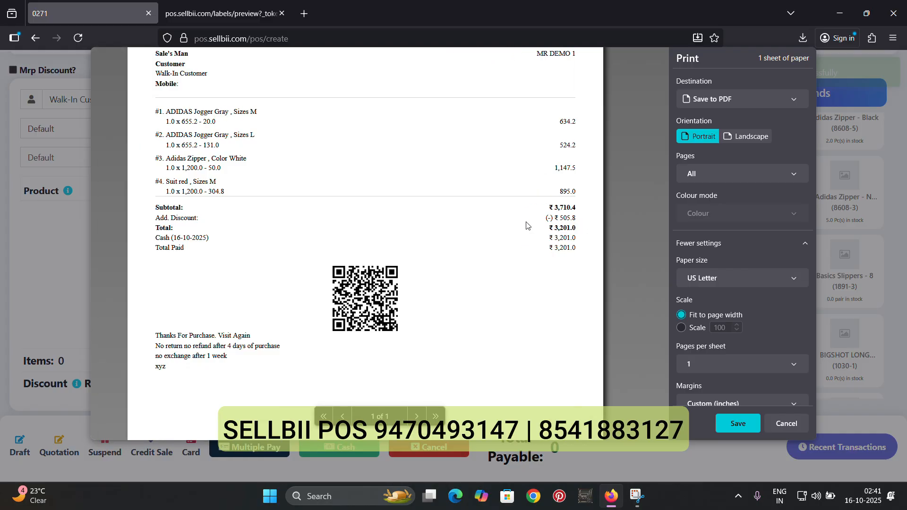
{"action": "scroll", "coordinate": [206, 160], "scroll_direction": "up", "scroll_amount": 4}
{"action": "scroll", "coordinate": [206, 160], "scroll_direction": "up", "scroll_amount": 2}
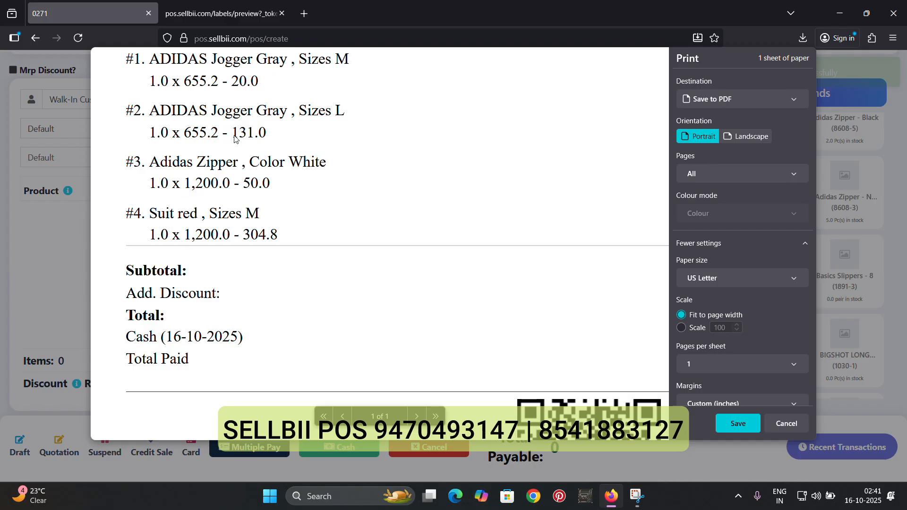
{"action": "scroll", "coordinate": [249, 140], "scroll_direction": "up", "scroll_amount": 1}
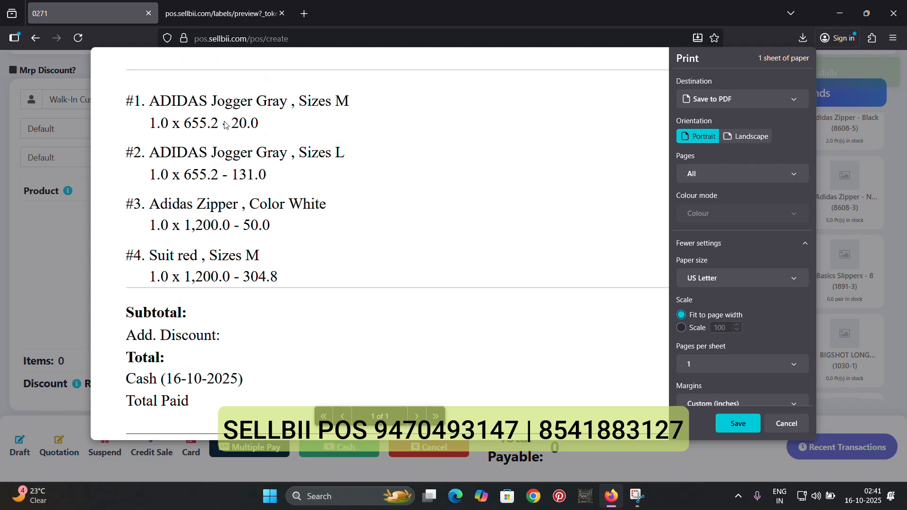
{"action": "scroll", "coordinate": [225, 125], "scroll_direction": "down", "scroll_amount": 3}
{"action": "scroll", "coordinate": [321, 111], "scroll_direction": "up", "scroll_amount": 4}
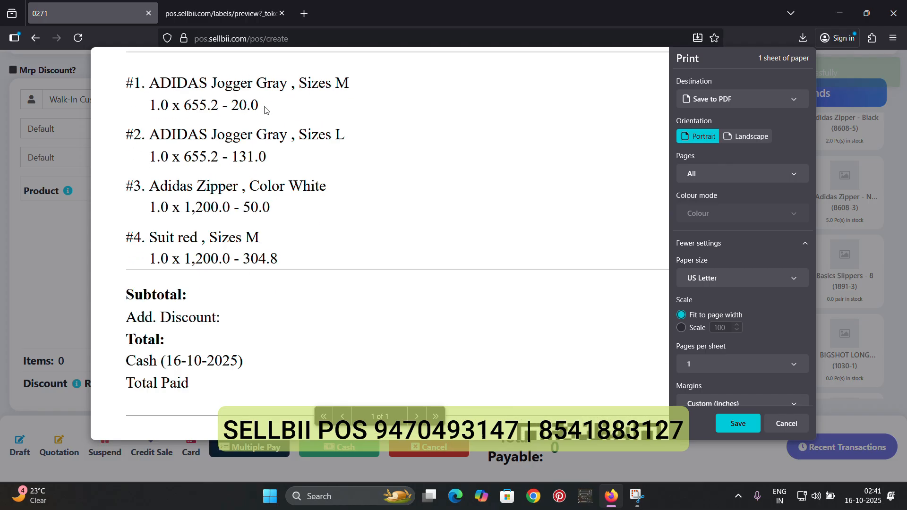
Examine the line amounts, subtotal, additional discount and total on the receipt preview, and cancel printing
{"action": "scroll", "coordinate": [326, 189], "scroll_direction": "down", "scroll_amount": 3}
{"action": "scroll", "coordinate": [330, 190], "scroll_direction": "right", "scroll_amount": 5}
{"action": "scroll", "coordinate": [329, 190], "scroll_direction": "right", "scroll_amount": 5}
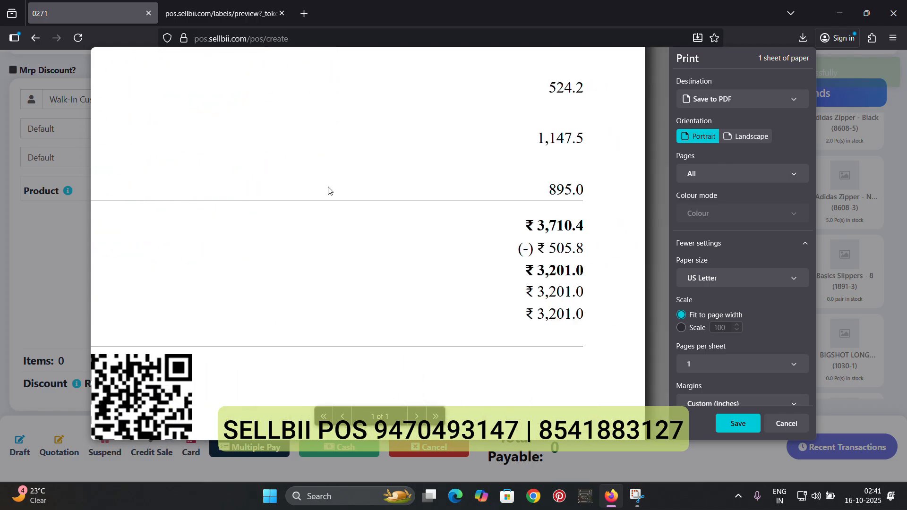
{"action": "scroll", "coordinate": [462, 241], "scroll_direction": "down", "scroll_amount": 2}
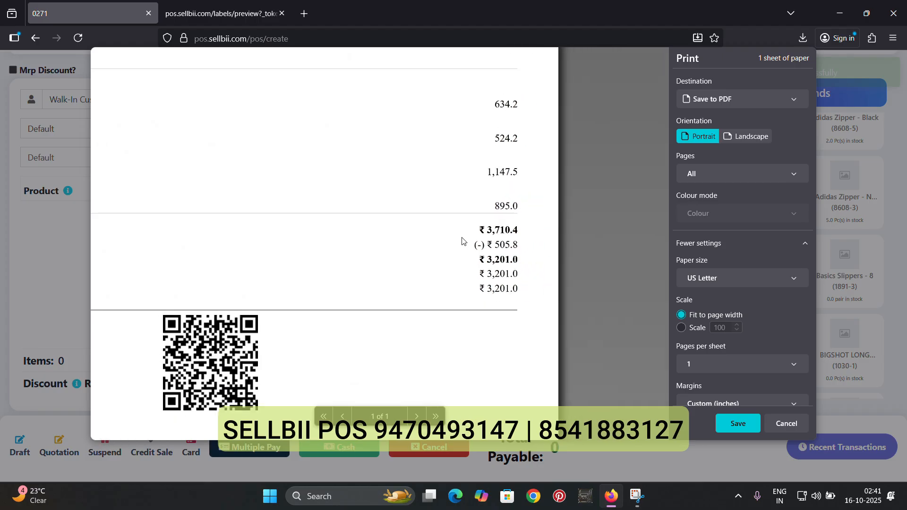
{"action": "scroll", "coordinate": [490, 235], "scroll_direction": "up", "scroll_amount": 2}
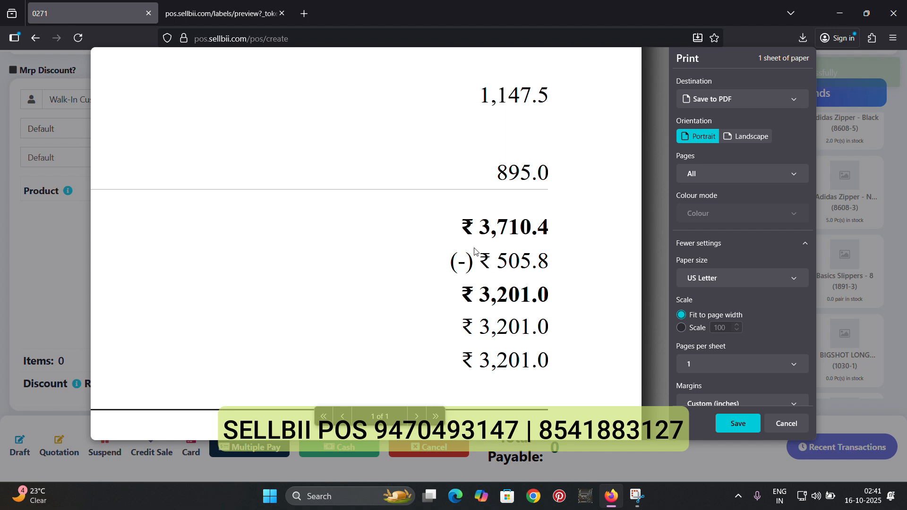
{"action": "scroll", "coordinate": [540, 261], "scroll_direction": "down", "scroll_amount": 3}
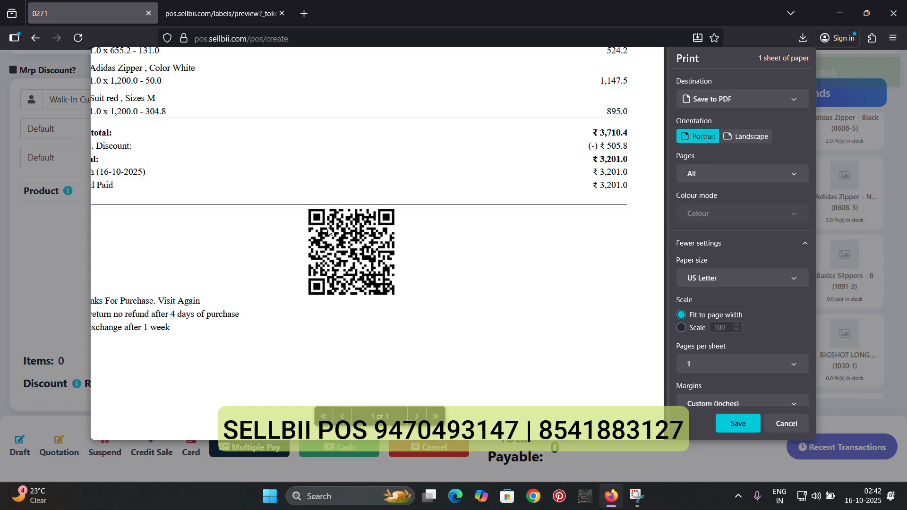
{"action": "scroll", "coordinate": [329, 230], "scroll_direction": "down", "scroll_amount": 5}
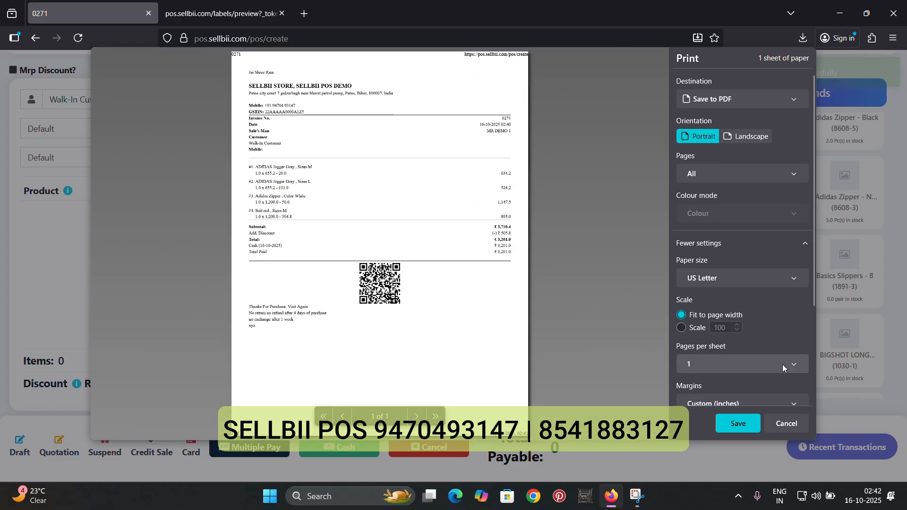
{"action": "left_click", "coordinate": [785, 424]}
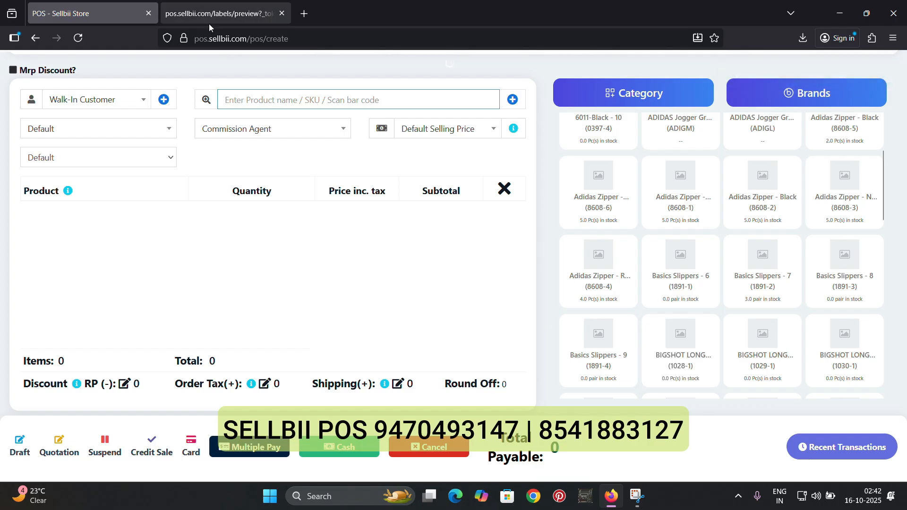
Close the label preview and go back from the sale screen to the list of POS sales
{"action": "left_click", "coordinate": [282, 14]}
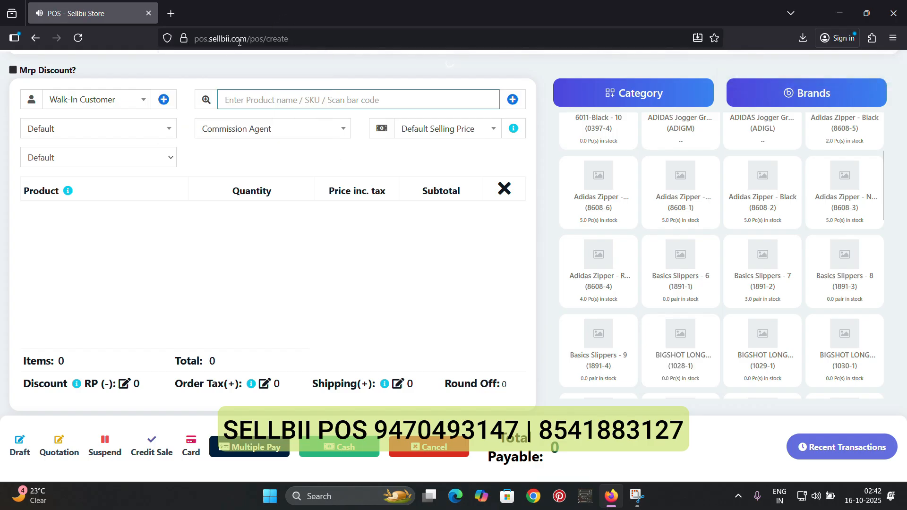
{"action": "scroll", "coordinate": [396, 124], "scroll_direction": "up", "scroll_amount": 2}
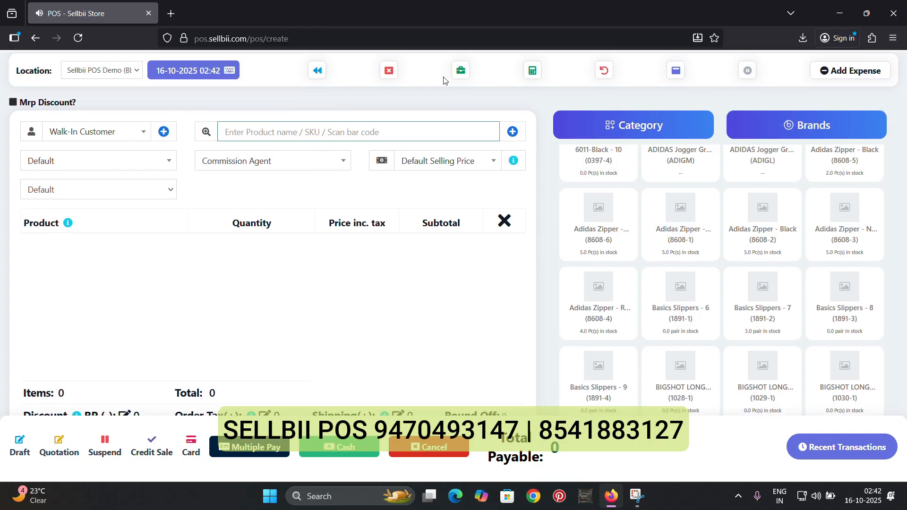
{"action": "left_click", "coordinate": [316, 72]}
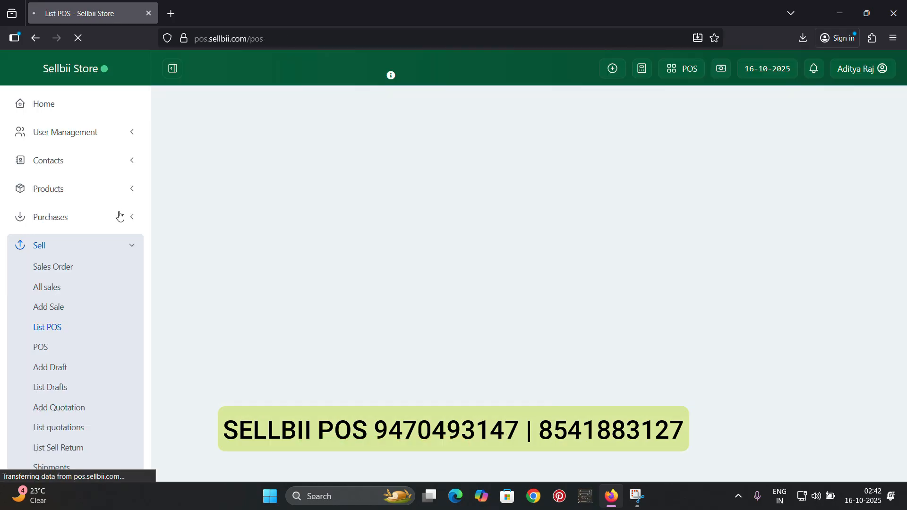
{"action": "scroll", "coordinate": [334, 273], "scroll_direction": "down", "scroll_amount": 2}
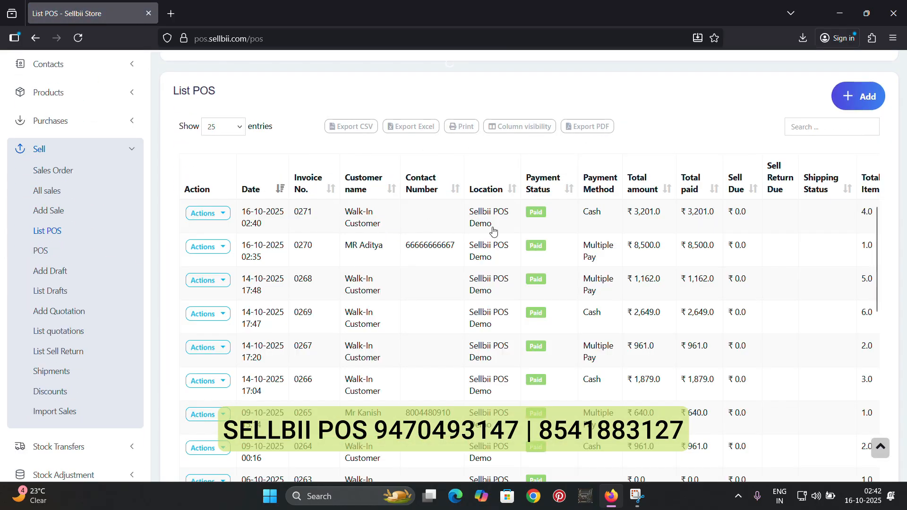
Open the newest sale's web invoice through its invoice URL and review the items, discounts and totals
{"action": "left_click", "coordinate": [207, 213]}
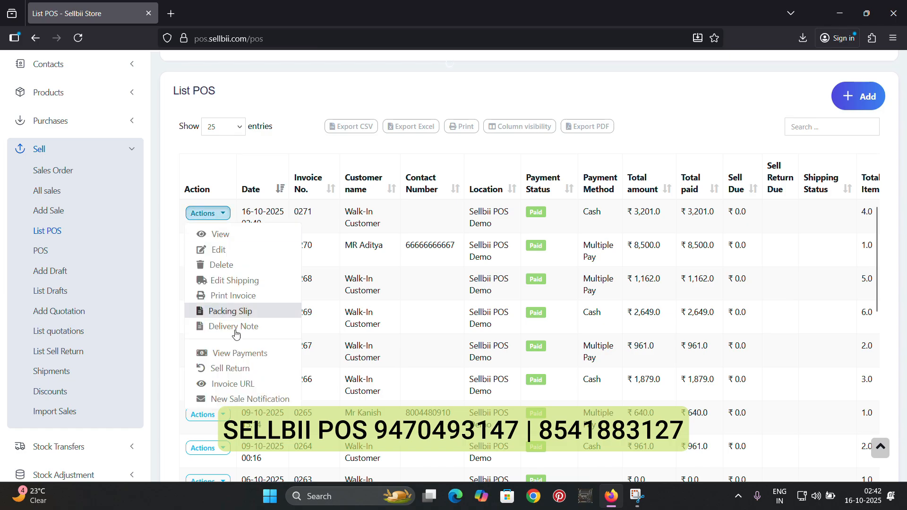
{"action": "left_click", "coordinate": [238, 385]}
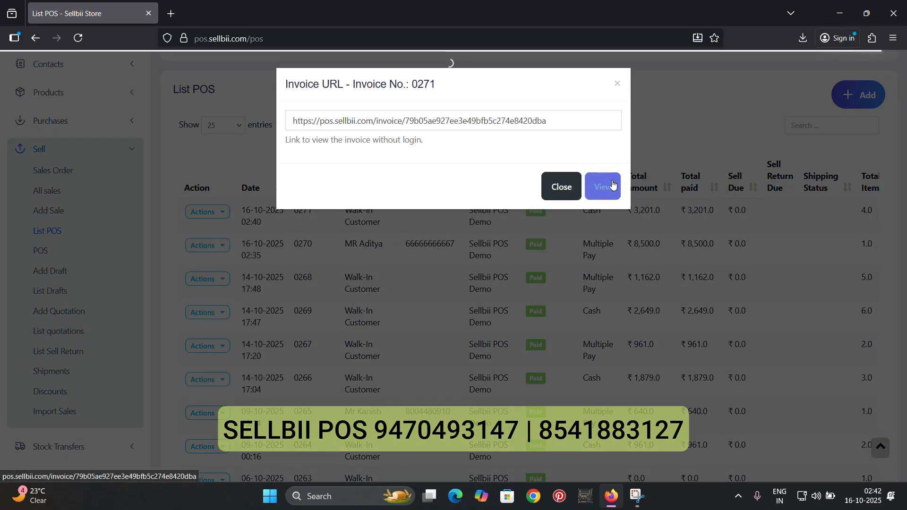
{"action": "left_click", "coordinate": [611, 185]}
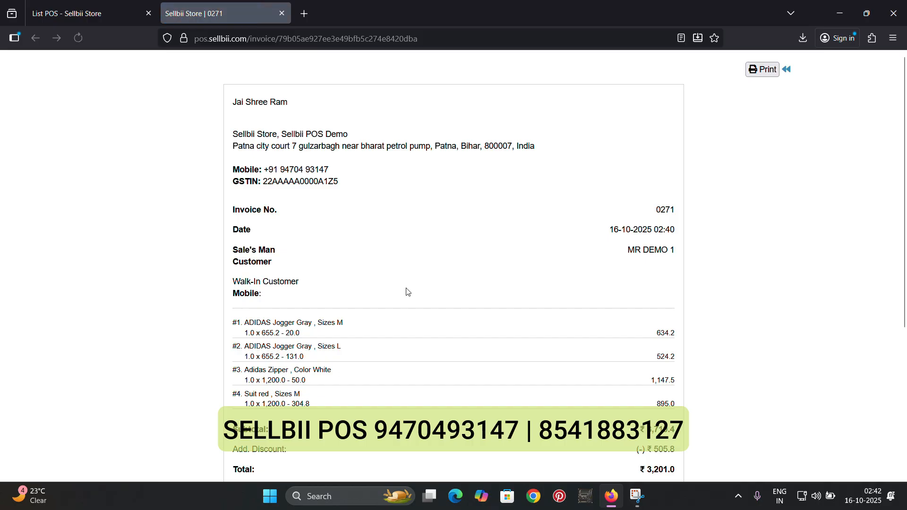
{"action": "scroll", "coordinate": [407, 292], "scroll_direction": "down", "scroll_amount": 5}
{"action": "scroll", "coordinate": [406, 291], "scroll_direction": "up", "scroll_amount": 5}
{"action": "scroll", "coordinate": [406, 291], "scroll_direction": "down", "scroll_amount": 5}
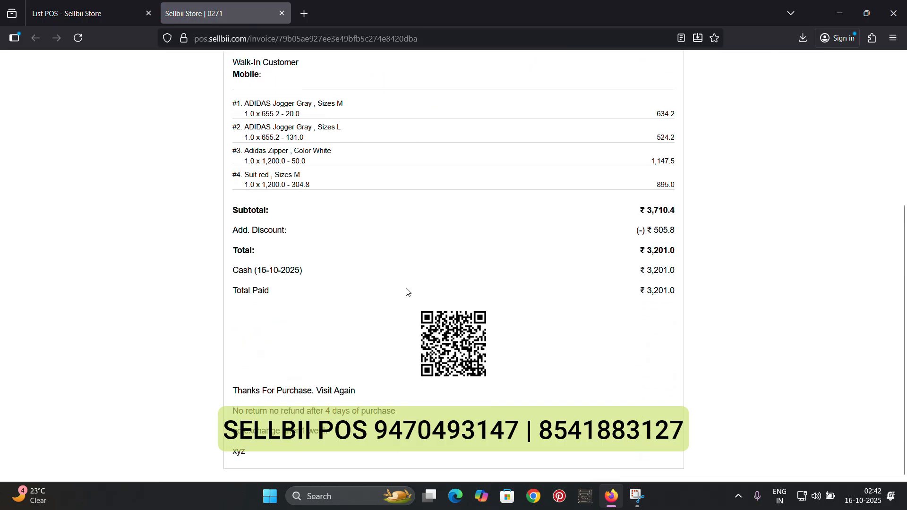
{"action": "scroll", "coordinate": [445, 207], "scroll_direction": "up", "scroll_amount": 5}
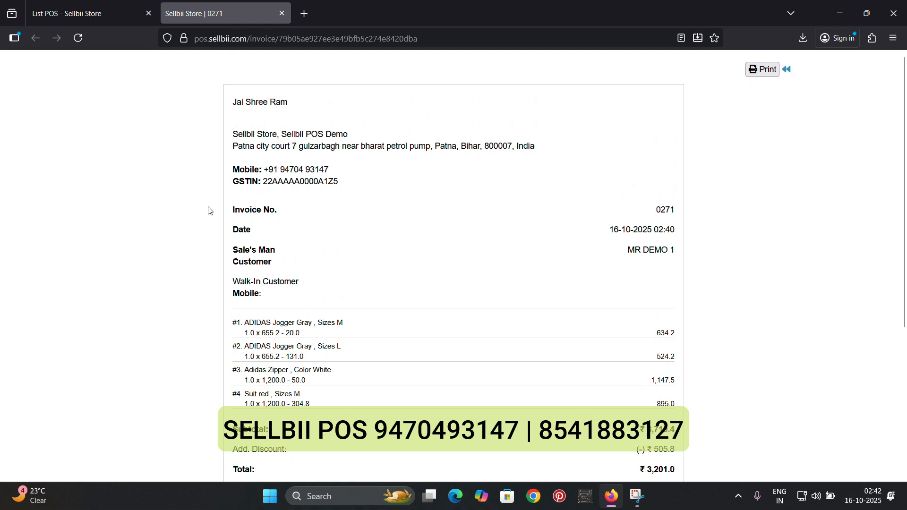
Check the Sale's Man entry on the web invoice
{"action": "left_click_drag", "start_coordinate": [234, 251], "coordinate": [276, 251]}
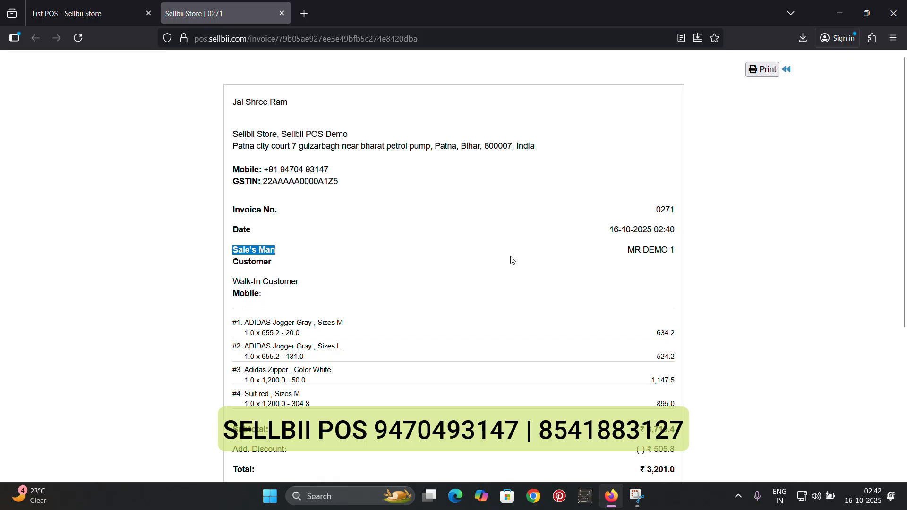
{"action": "triple_click", "coordinate": [656, 249]}
{"action": "left_click", "coordinate": [482, 243]}
{"action": "left_click_drag", "start_coordinate": [634, 250], "coordinate": [607, 246]}
{"action": "left_click", "coordinate": [583, 240]}
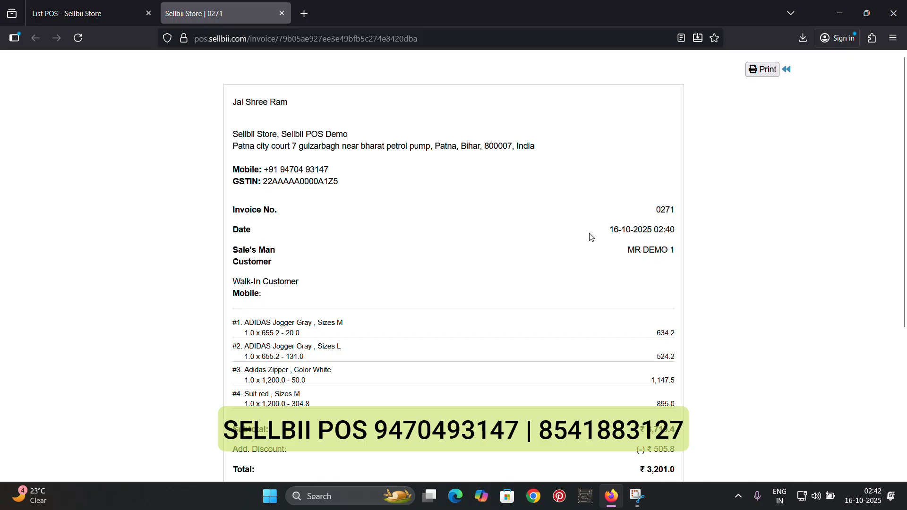
Close the invoice URL dialog in the POS sales list and open the Sales Representative Report's Sales With Commission listing
{"action": "left_click", "coordinate": [101, 13]}
{"action": "left_click", "coordinate": [560, 188]}
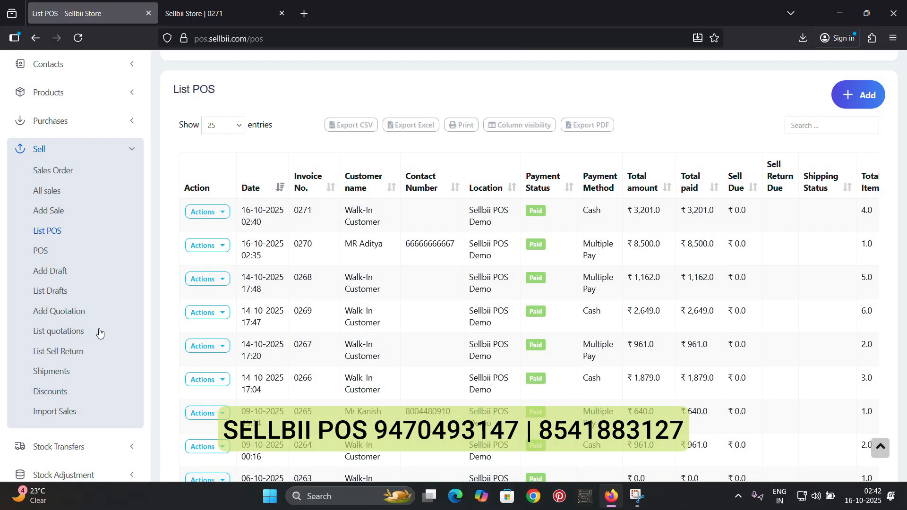
{"action": "scroll", "coordinate": [97, 335], "scroll_direction": "down", "scroll_amount": 5}
{"action": "left_click", "coordinate": [51, 354]}
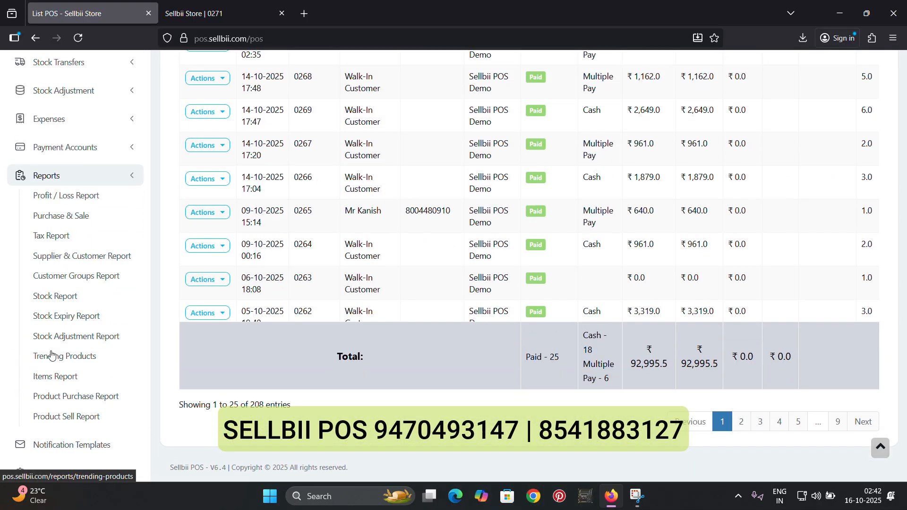
{"action": "scroll", "coordinate": [71, 373], "scroll_direction": "down", "scroll_amount": 2}
{"action": "left_click", "coordinate": [92, 392]}
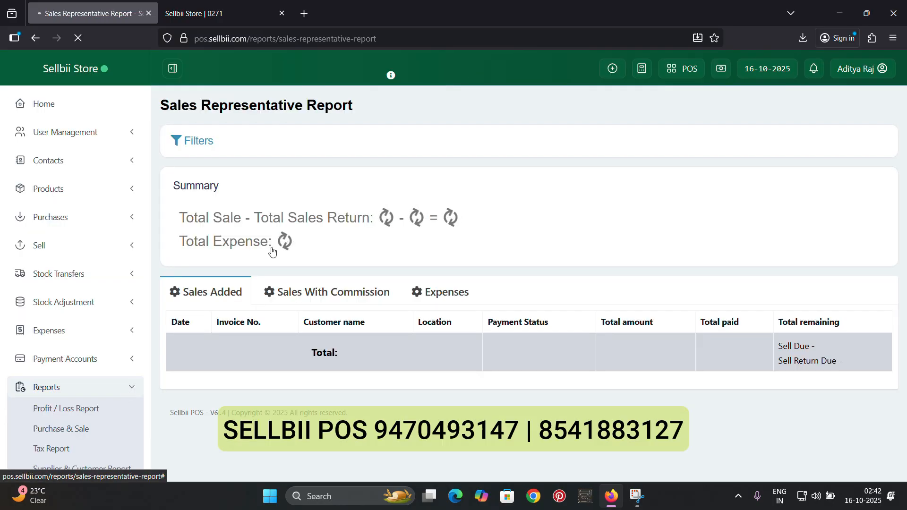
{"action": "left_click", "coordinate": [314, 298]}
{"action": "scroll", "coordinate": [315, 301], "scroll_direction": "down", "scroll_amount": 4}
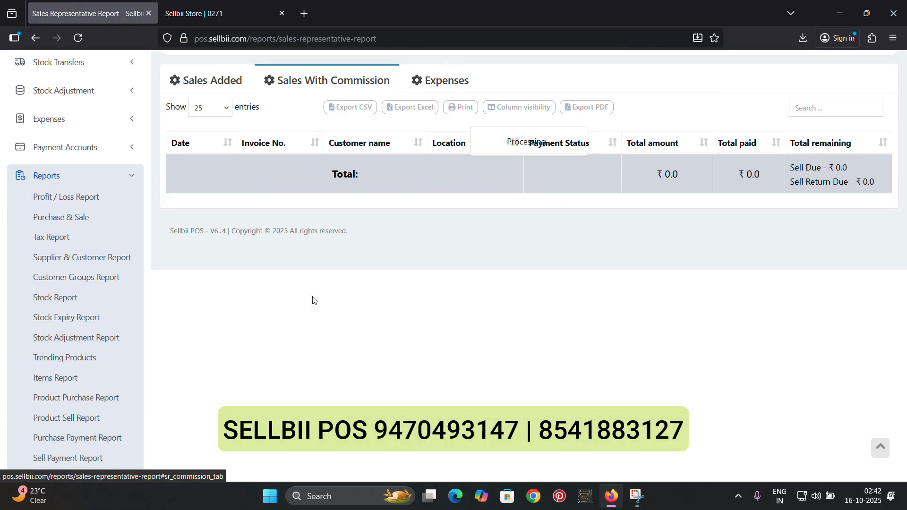
Filter the Sales Representative Report by user MR DEMO 1 and review the commission summary and listed sales
{"action": "scroll", "coordinate": [314, 300], "scroll_direction": "up", "scroll_amount": 4}
{"action": "left_click", "coordinate": [199, 141]}
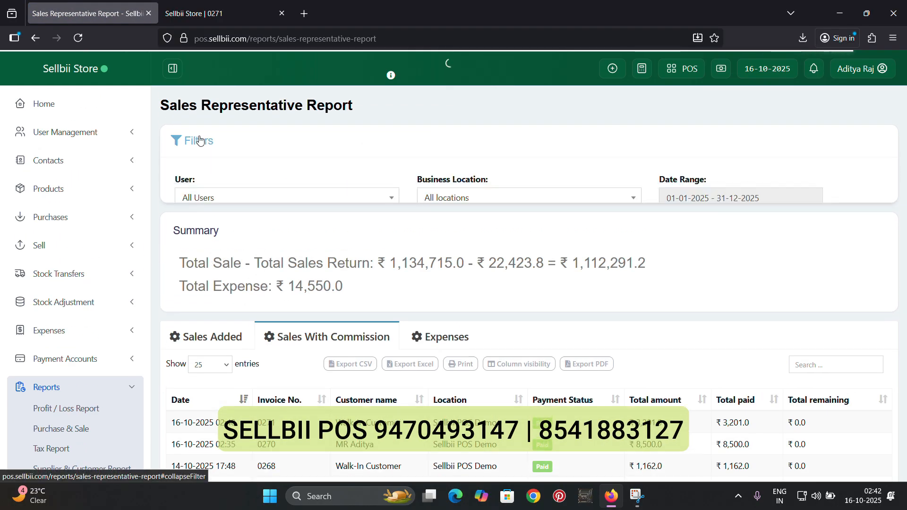
{"action": "left_click", "coordinate": [288, 199]}
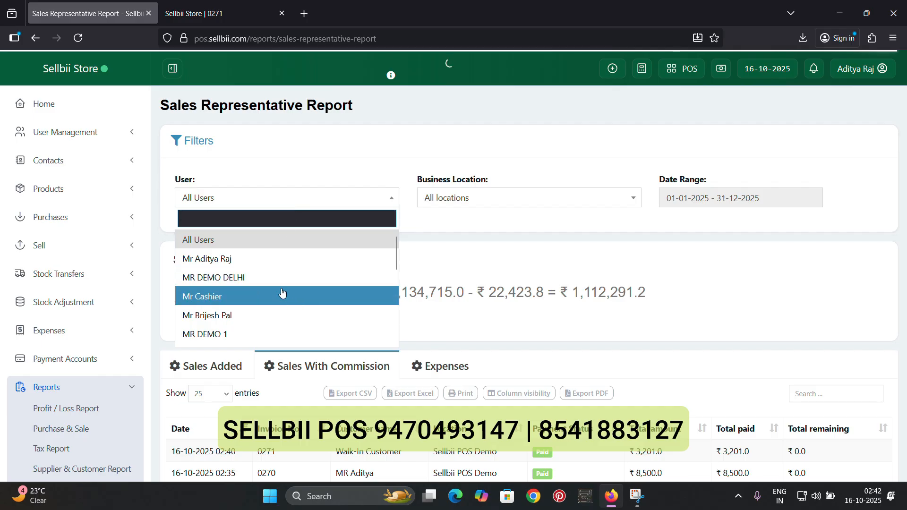
{"action": "scroll", "coordinate": [277, 302], "scroll_direction": "down", "scroll_amount": 2}
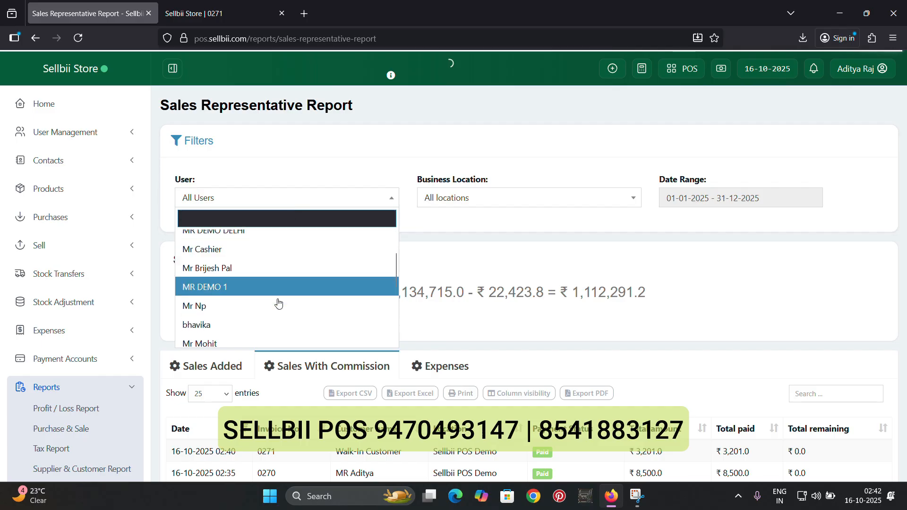
{"action": "left_click", "coordinate": [224, 292]}
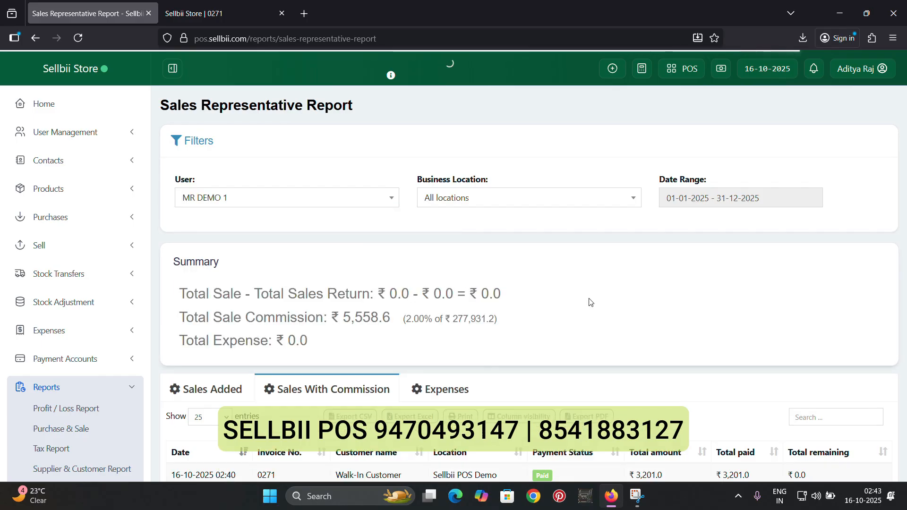
{"action": "scroll", "coordinate": [595, 303], "scroll_direction": "down", "scroll_amount": 3}
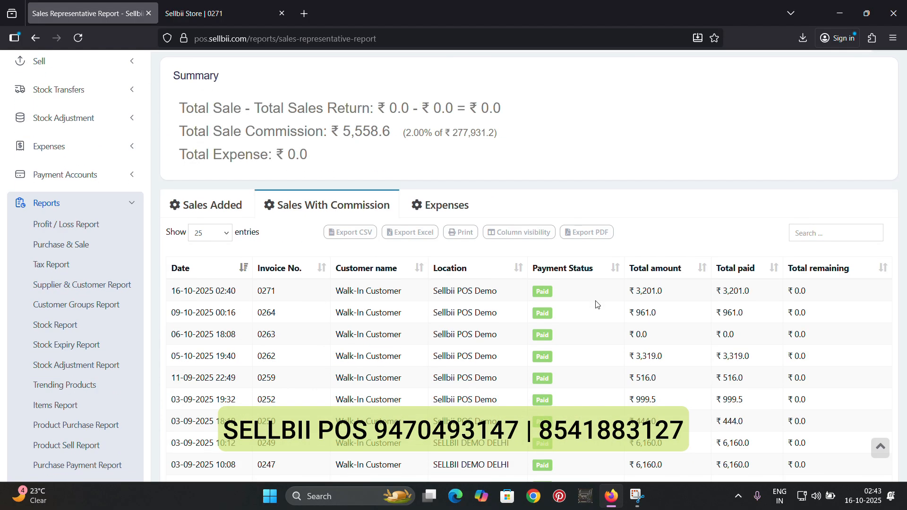
Examine the newest sale's total amount and the Total Sale Commission figures in the Sales Representative Report
{"action": "triple_click", "coordinate": [642, 290]}
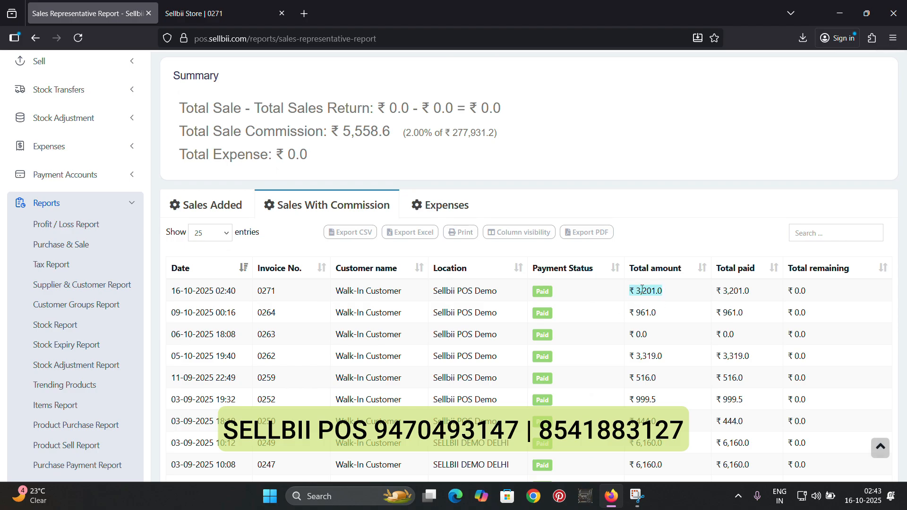
{"action": "left_click", "coordinate": [676, 291]}
{"action": "scroll", "coordinate": [477, 228], "scroll_direction": "up", "scroll_amount": 1}
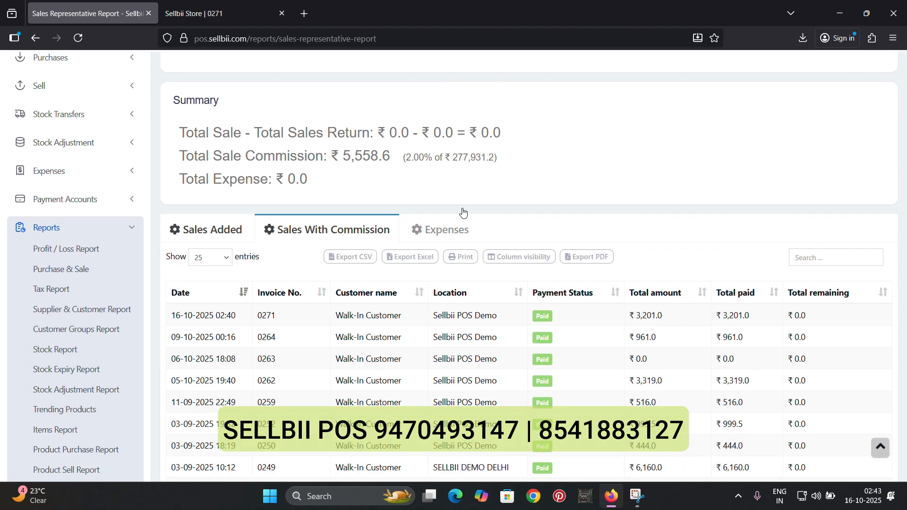
{"action": "triple_click", "coordinate": [458, 160]}
{"action": "left_click", "coordinate": [506, 181]}
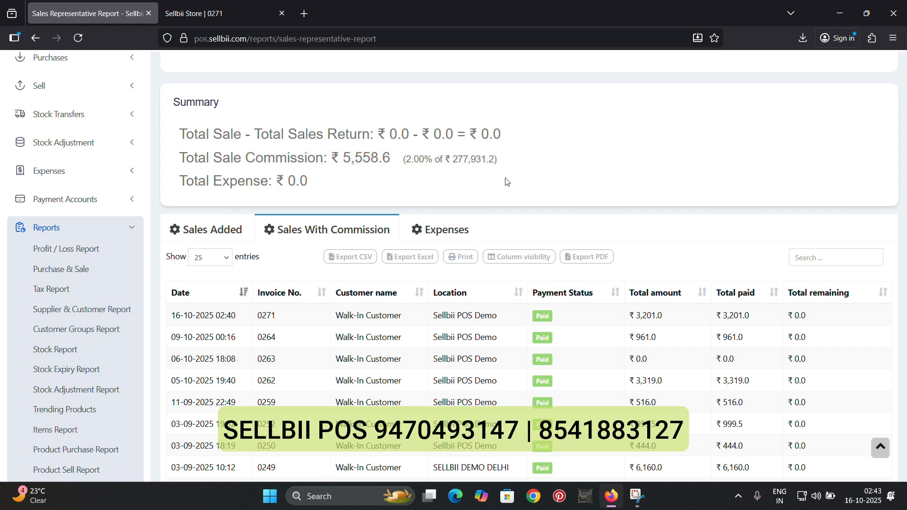
{"action": "triple_click", "coordinate": [412, 157]}
{"action": "left_click", "coordinate": [410, 195]}
{"action": "left_click_drag", "start_coordinate": [340, 155], "coordinate": [392, 162]}
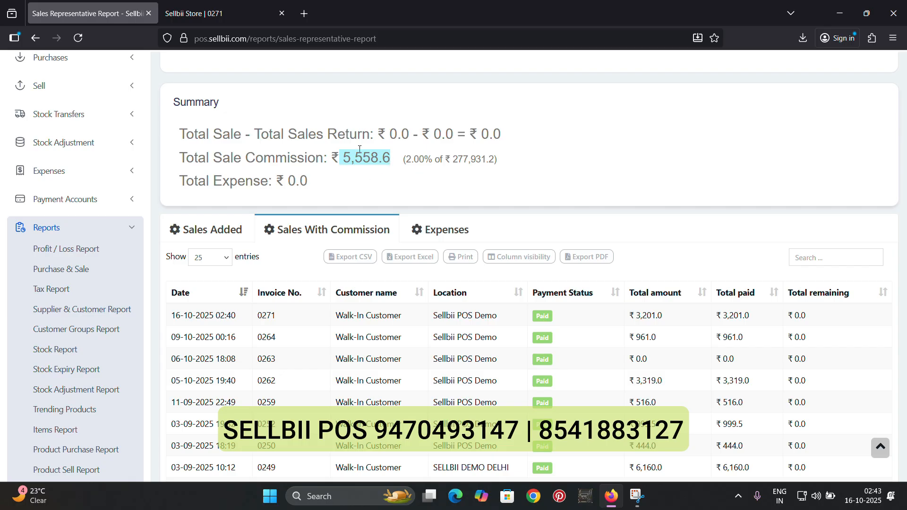
Set the Sales Representative Report's date range to Last 7 Days and review the commission summary
{"action": "scroll", "coordinate": [367, 157], "scroll_direction": "up", "scroll_amount": 2}
{"action": "left_click", "coordinate": [699, 139]}
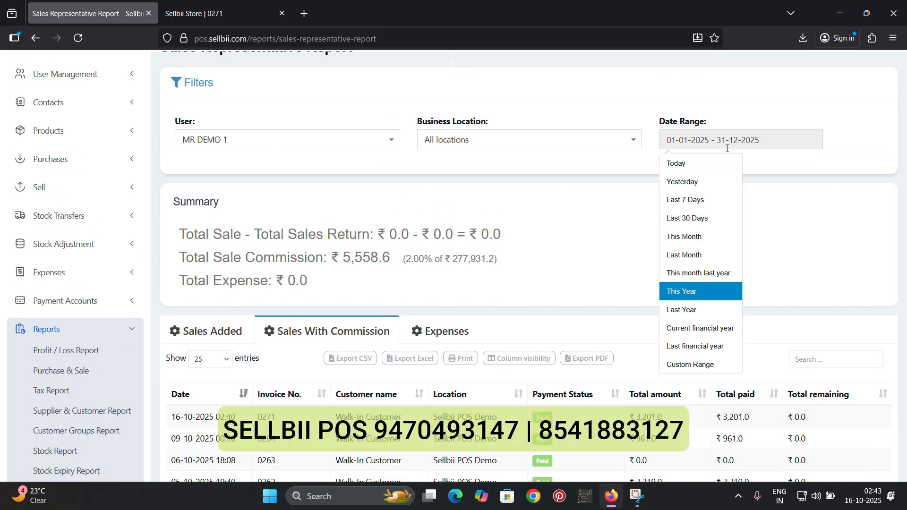
{"action": "left_click", "coordinate": [707, 205]}
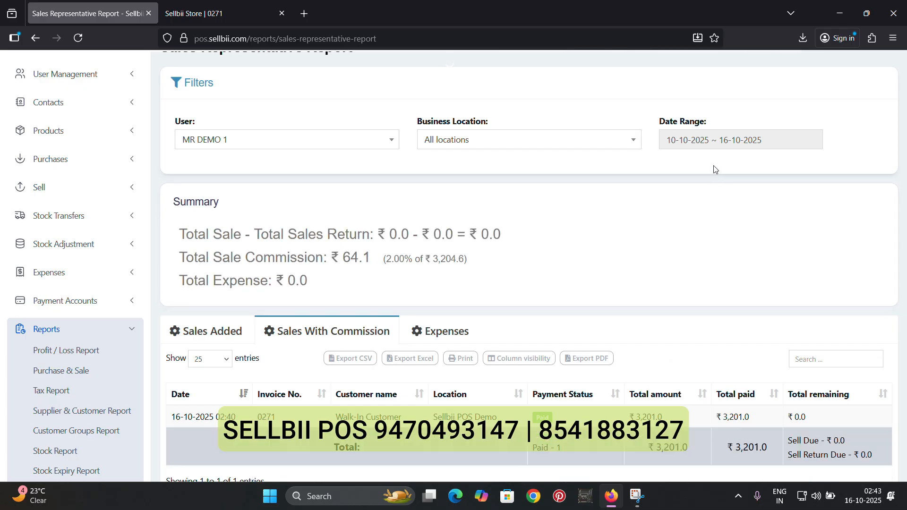
{"action": "scroll", "coordinate": [542, 211], "scroll_direction": "up", "scroll_amount": 2}
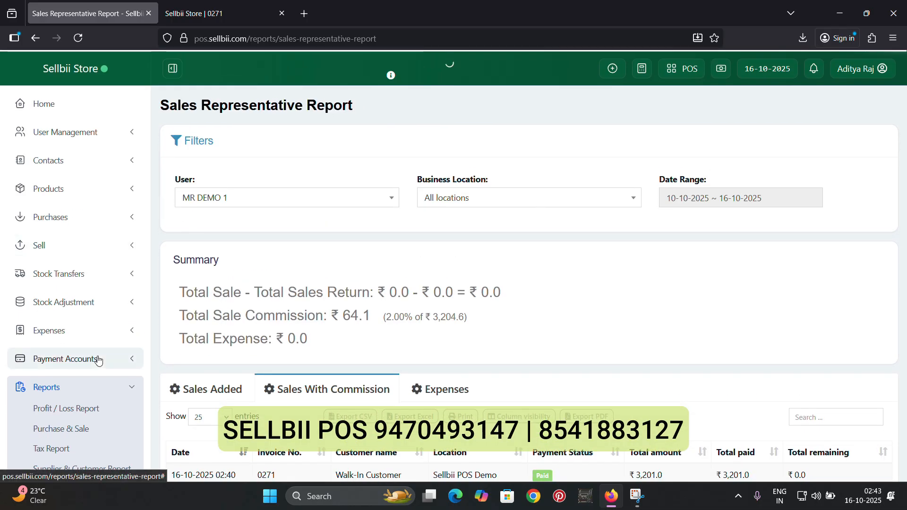
Open the Trending Products report
{"action": "scroll", "coordinate": [77, 359], "scroll_direction": "down", "scroll_amount": 5}
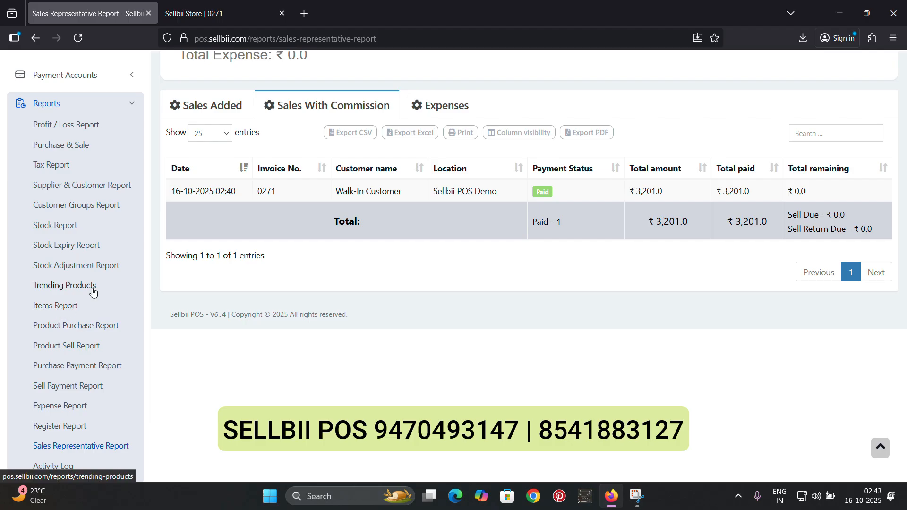
{"action": "scroll", "coordinate": [93, 292], "scroll_direction": "down", "scroll_amount": 1}
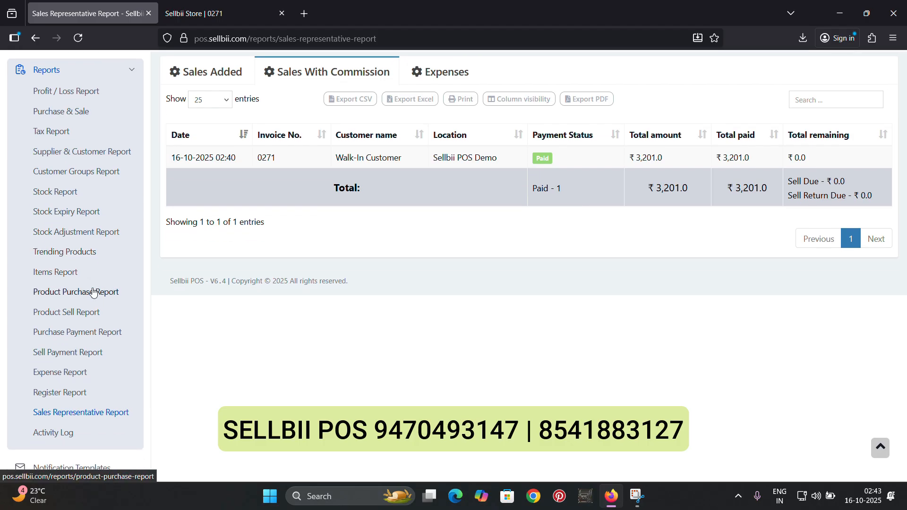
{"action": "scroll", "coordinate": [93, 292], "scroll_direction": "up", "scroll_amount": 1}
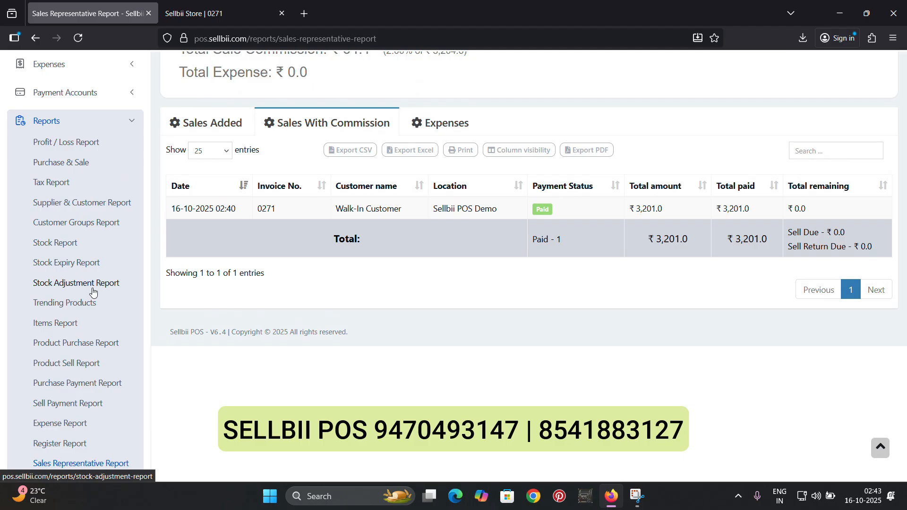
{"action": "left_click", "coordinate": [57, 303]}
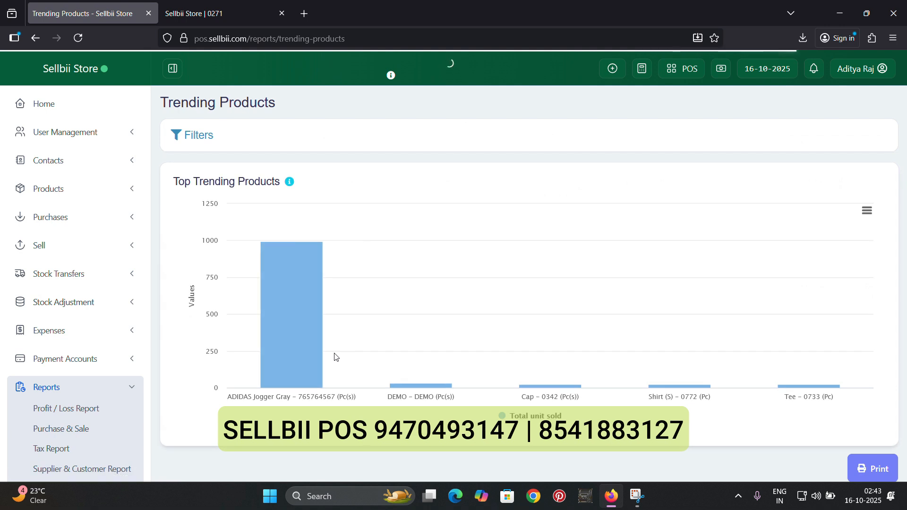
Filter the Trending Products report to 10 products and review the top trending products chart
{"action": "left_click", "coordinate": [201, 142]}
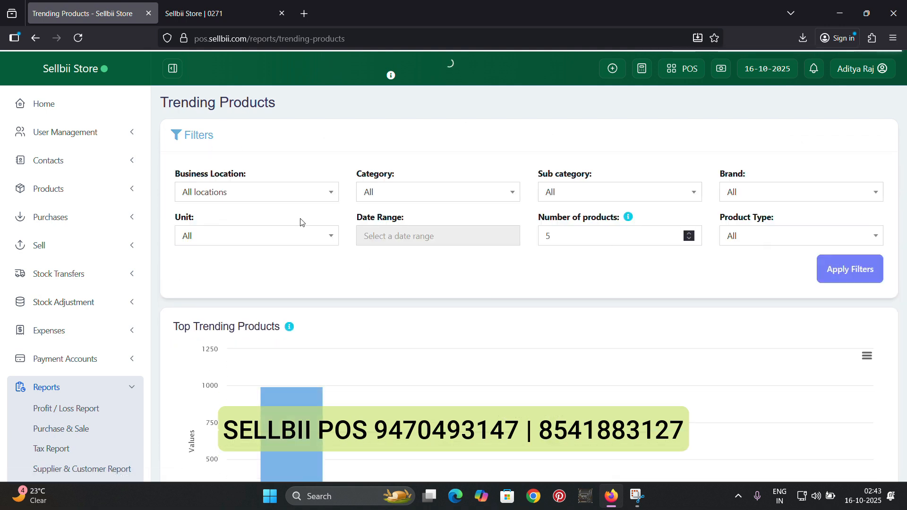
{"action": "scroll", "coordinate": [406, 222], "scroll_direction": "down", "scroll_amount": 2}
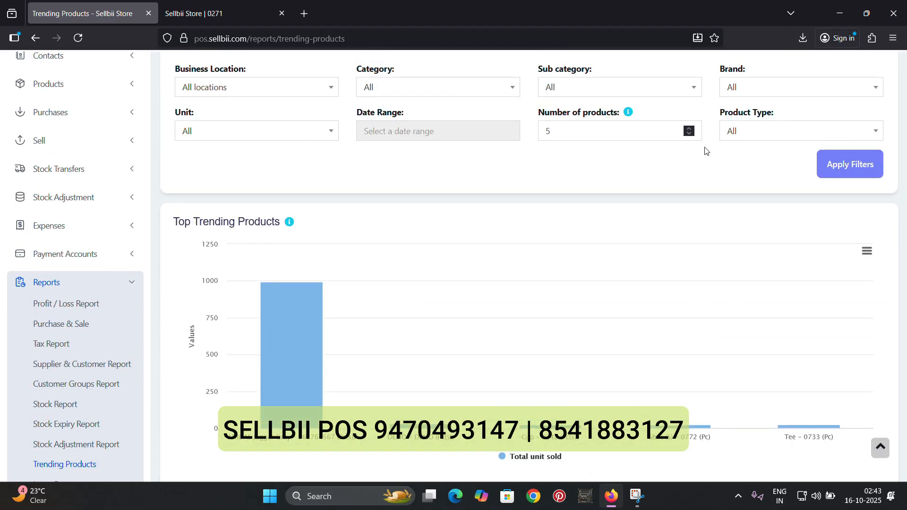
{"action": "double_click", "coordinate": [623, 133]}
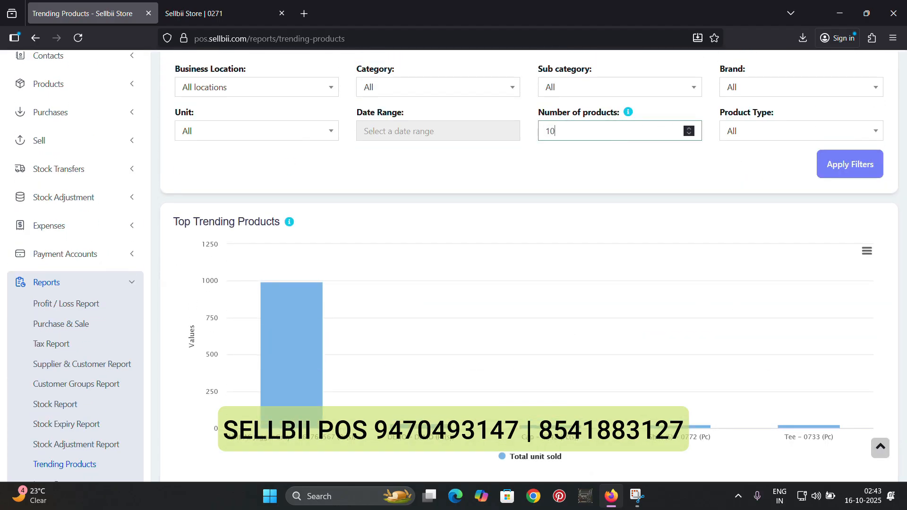
{"action": "left_click", "coordinate": [861, 165]}
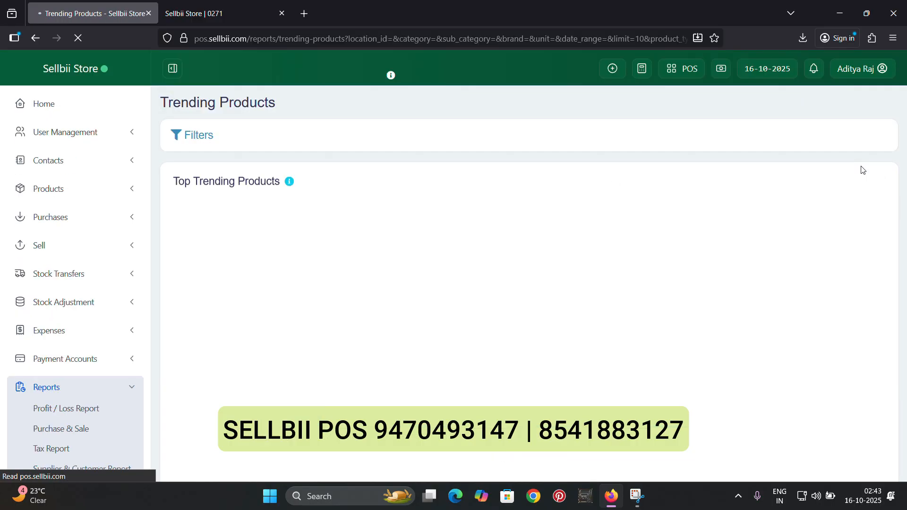
{"action": "scroll", "coordinate": [570, 248], "scroll_direction": "down", "scroll_amount": 3}
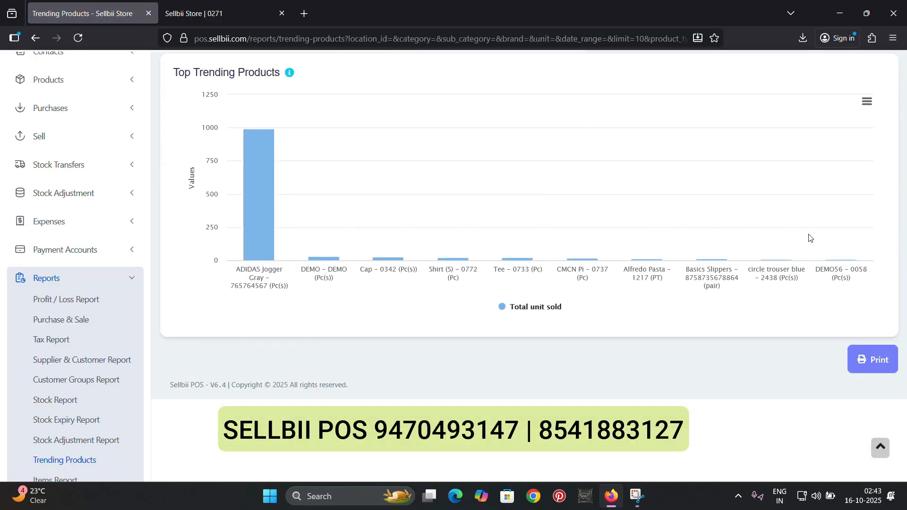
{"action": "scroll", "coordinate": [450, 184], "scroll_direction": "up", "scroll_amount": 3}
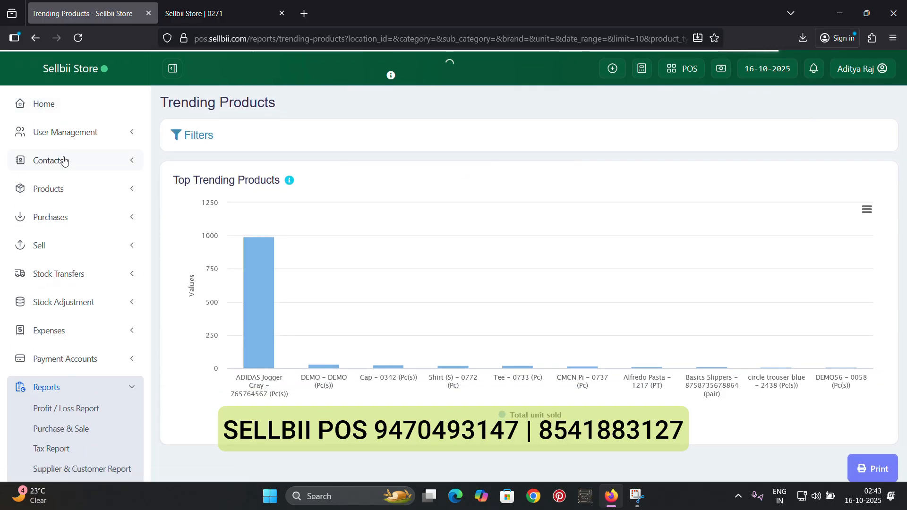
Open the Customers list and look through the customers' reward points, mobile and sale due columns
{"action": "left_click", "coordinate": [64, 161]}
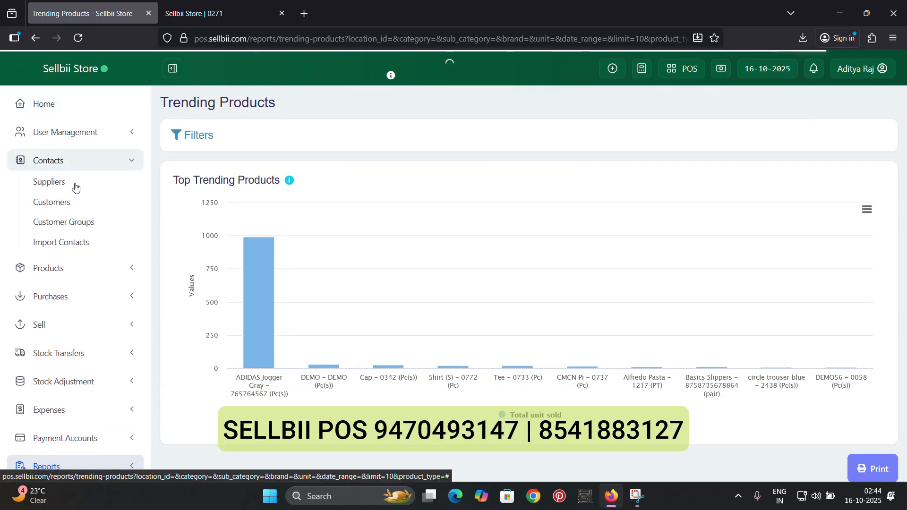
{"action": "left_click", "coordinate": [43, 209]}
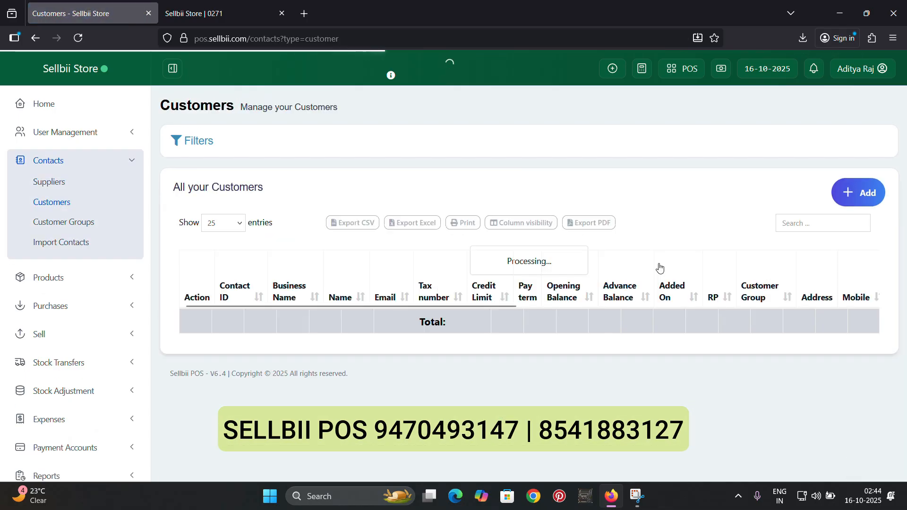
{"action": "scroll", "coordinate": [640, 259], "scroll_direction": "down", "scroll_amount": 3}
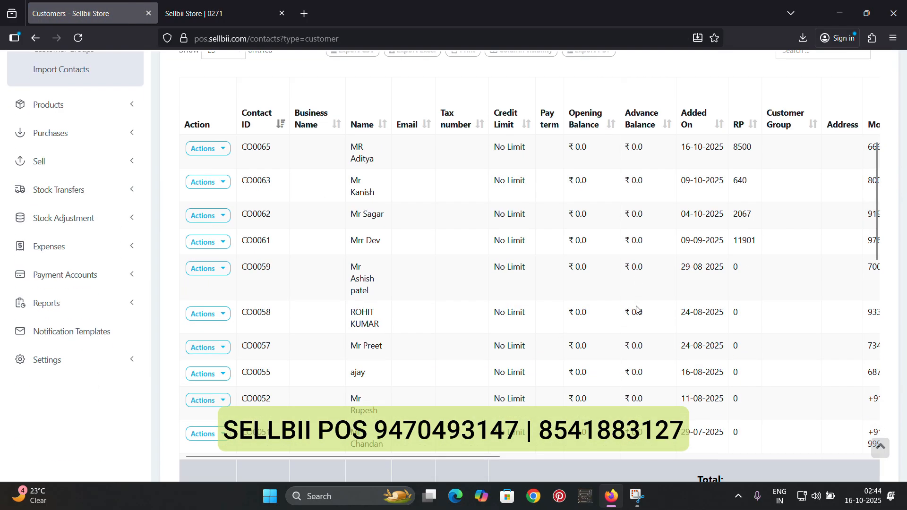
{"action": "scroll", "coordinate": [662, 309], "scroll_direction": "right", "scroll_amount": 3}
{"action": "scroll", "coordinate": [682, 309], "scroll_direction": "down", "scroll_amount": 5}
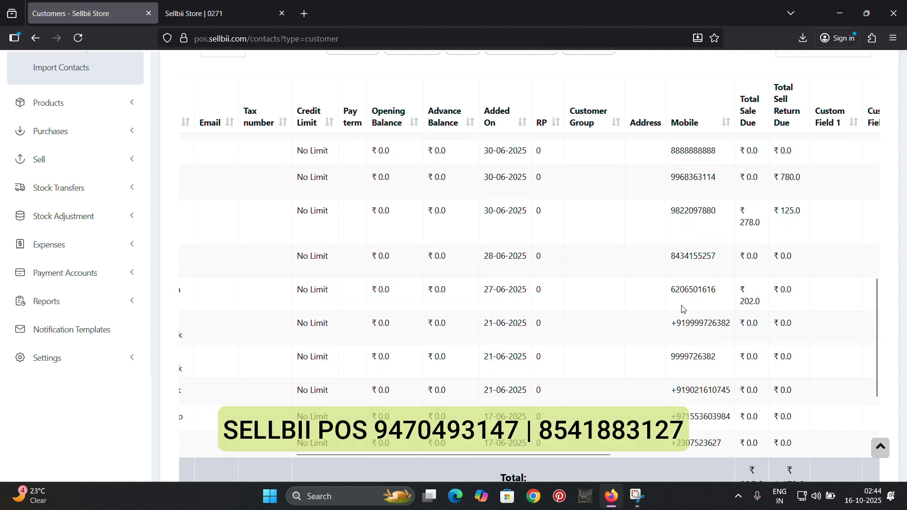
{"action": "scroll", "coordinate": [682, 309], "scroll_direction": "down", "scroll_amount": 2}
{"action": "scroll", "coordinate": [684, 299], "scroll_direction": "left", "scroll_amount": 3}
{"action": "scroll", "coordinate": [488, 238], "scroll_direction": "up", "scroll_amount": 10}
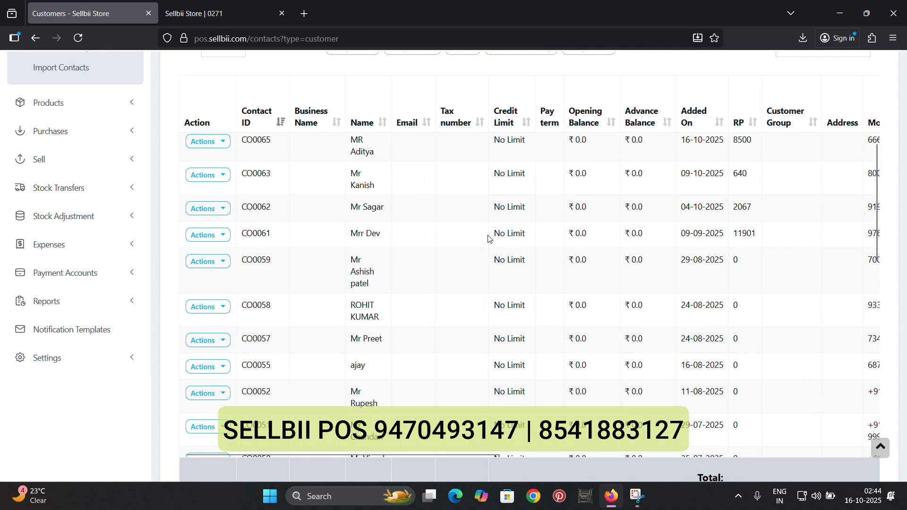
{"action": "scroll", "coordinate": [488, 239], "scroll_direction": "up", "scroll_amount": 5}
Filter the customer list to those with no sell from One month and review the listed customers
{"action": "left_click", "coordinate": [184, 141]}
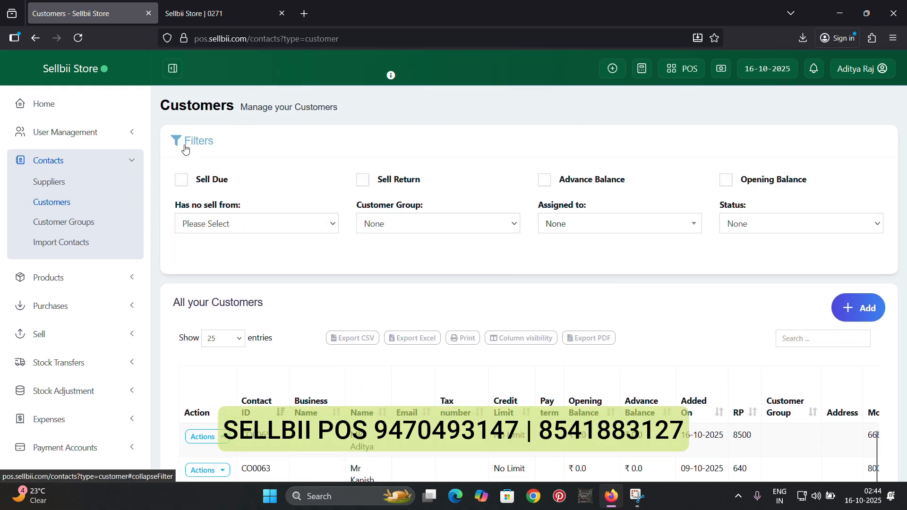
{"action": "left_click", "coordinate": [218, 225]}
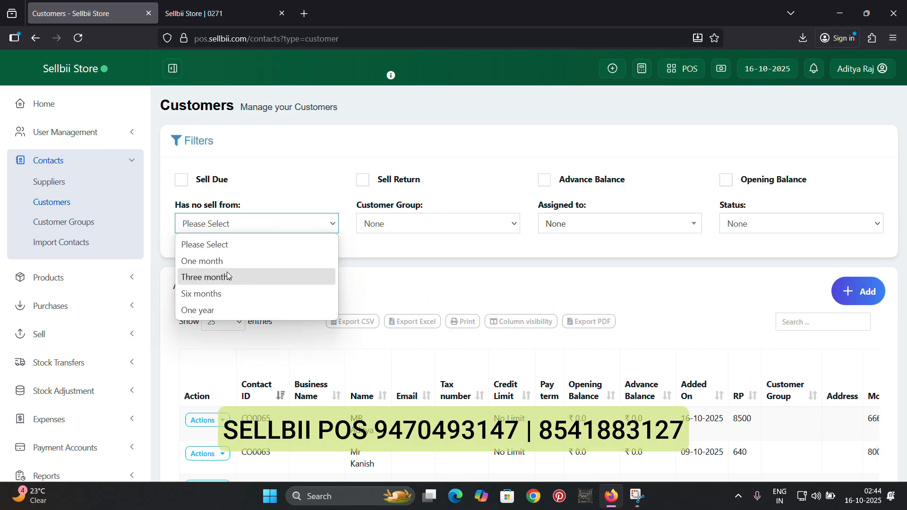
{"action": "left_click", "coordinate": [247, 261]}
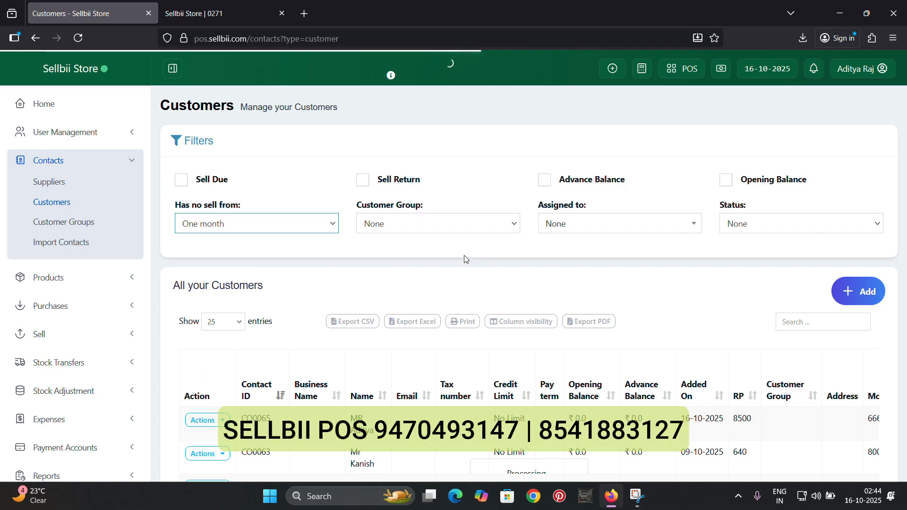
{"action": "scroll", "coordinate": [464, 259], "scroll_direction": "down", "scroll_amount": 3}
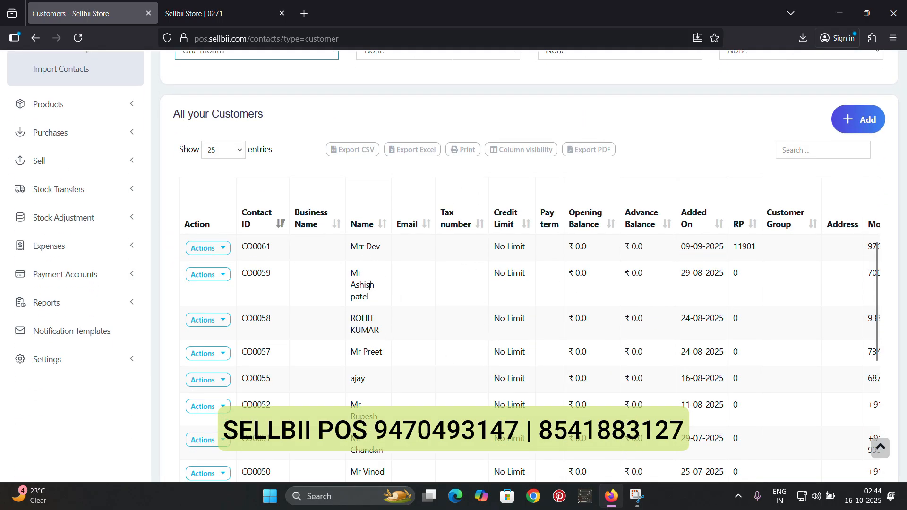
{"action": "scroll", "coordinate": [371, 378], "scroll_direction": "down", "scroll_amount": 3}
{"action": "scroll", "coordinate": [371, 359], "scroll_direction": "up", "scroll_amount": 5}
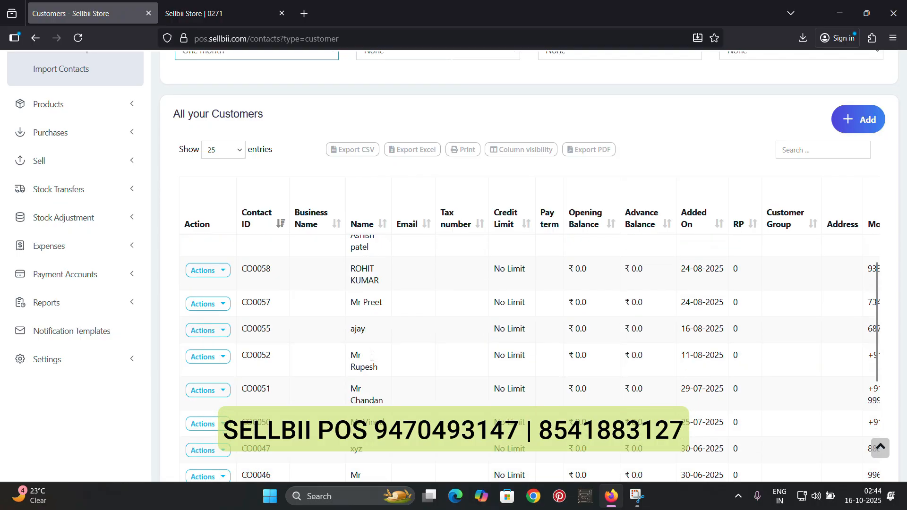
{"action": "scroll", "coordinate": [370, 361], "scroll_direction": "up", "scroll_amount": 2}
Change the Has no sell from filter to Six months and look through the listed customers
{"action": "left_click", "coordinate": [225, 222]}
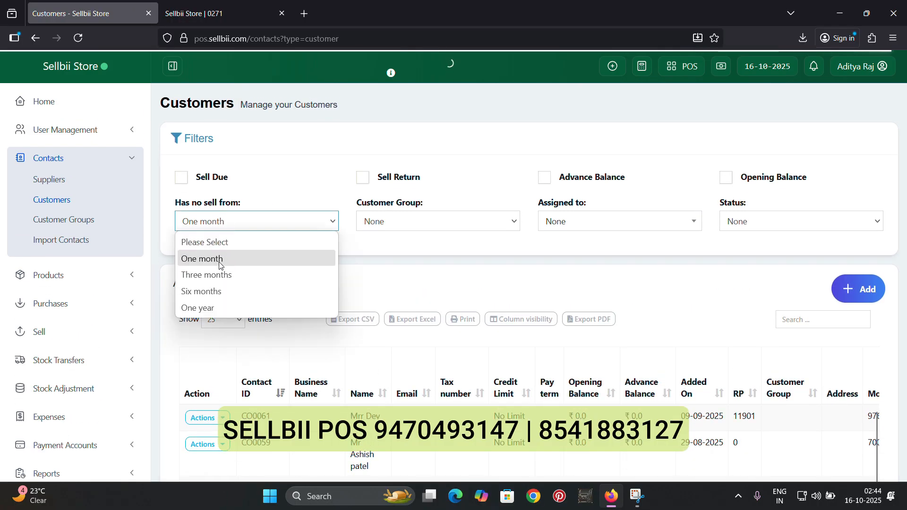
{"action": "left_click", "coordinate": [202, 292]}
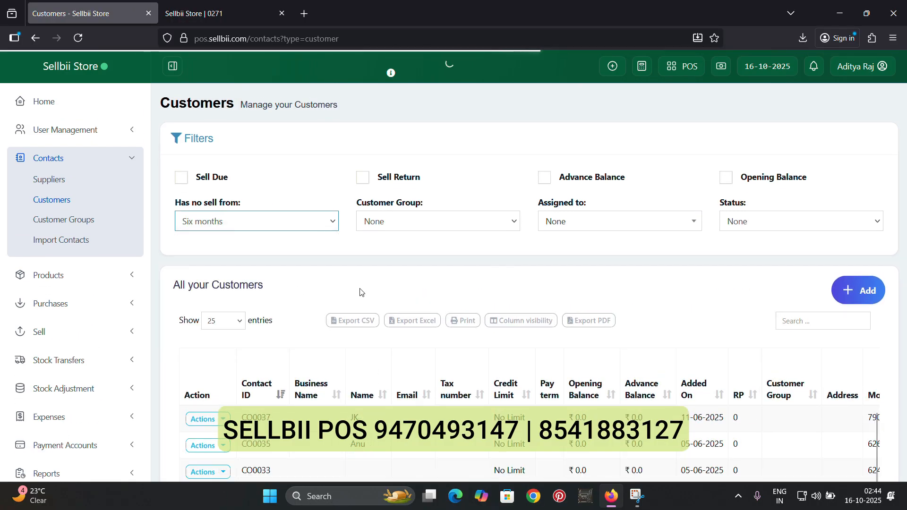
{"action": "scroll", "coordinate": [441, 318], "scroll_direction": "down", "scroll_amount": 5}
{"action": "scroll", "coordinate": [442, 317], "scroll_direction": "down", "scroll_amount": 6}
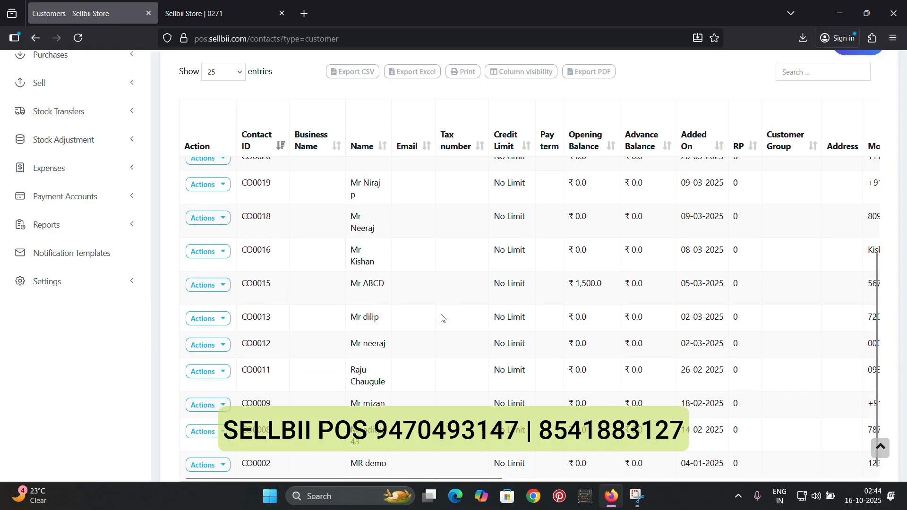
{"action": "scroll", "coordinate": [398, 235], "scroll_direction": "up", "scroll_amount": 3}
{"action": "scroll", "coordinate": [398, 236], "scroll_direction": "up", "scroll_amount": 8}
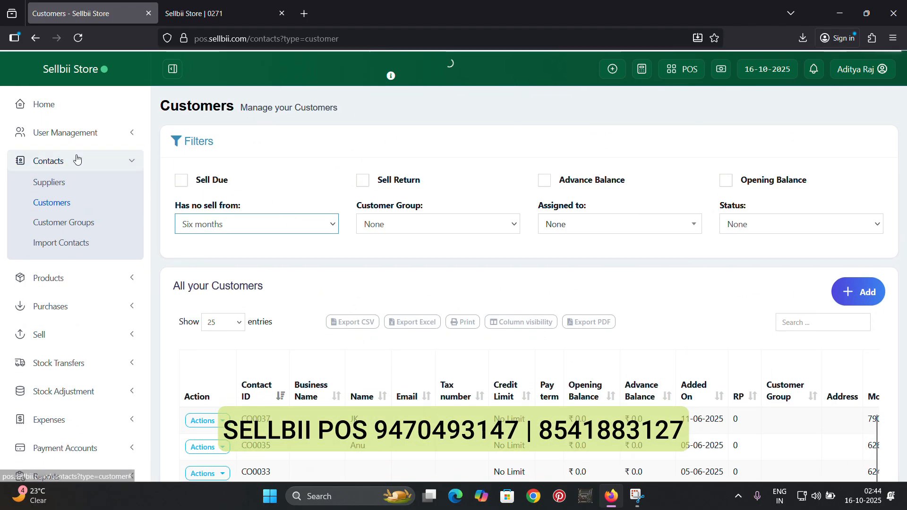
Return to the Home dashboard and view the Sales Last 30 Days chart
{"action": "left_click", "coordinate": [43, 104]}
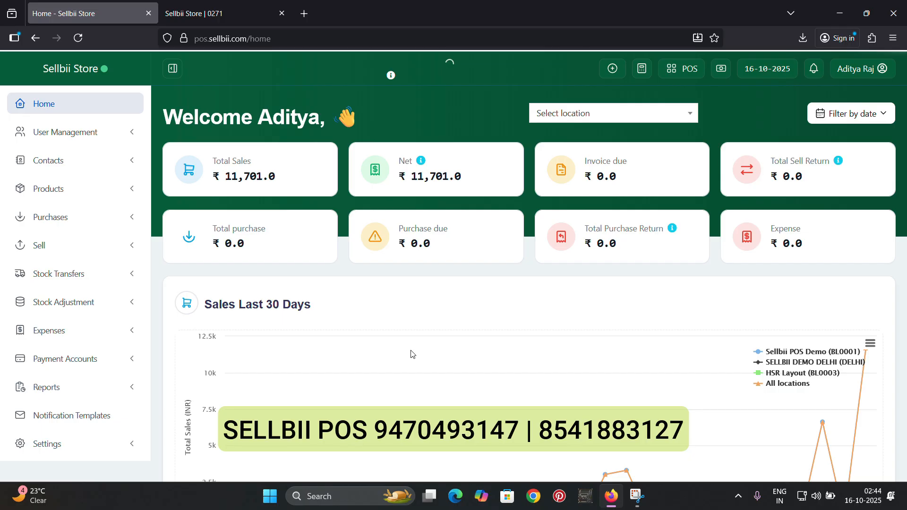
{"action": "scroll", "coordinate": [55, 270], "scroll_direction": "down", "scroll_amount": 5}
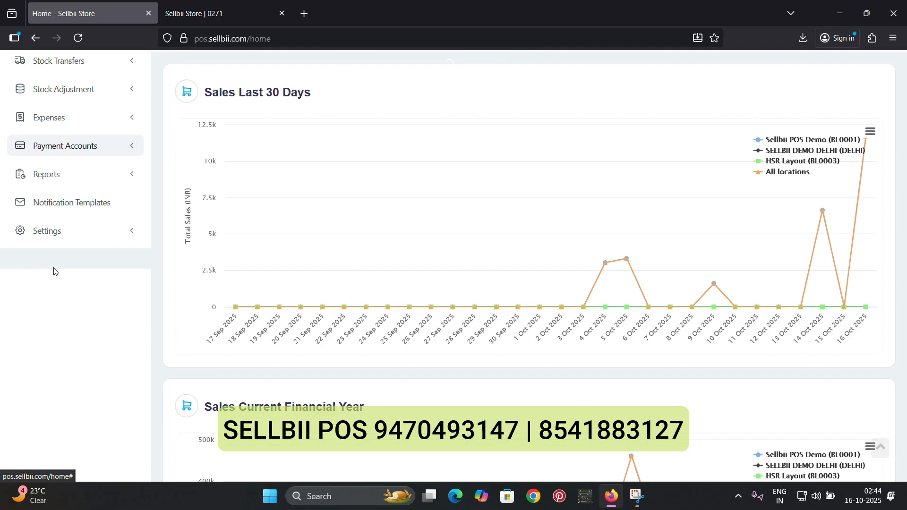